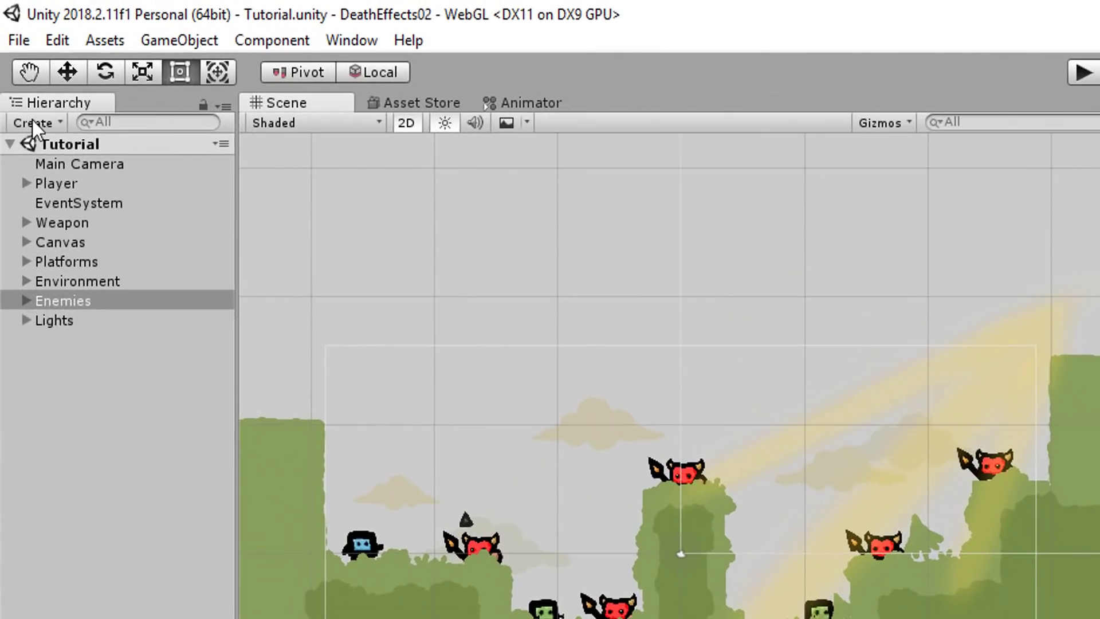
# Add a Particle System to the scene and widen the Game view beside the Scene view
pyautogui.click(16, 60)
pyautogui.moveTo(97, 125)
pyautogui.click(334, 261)
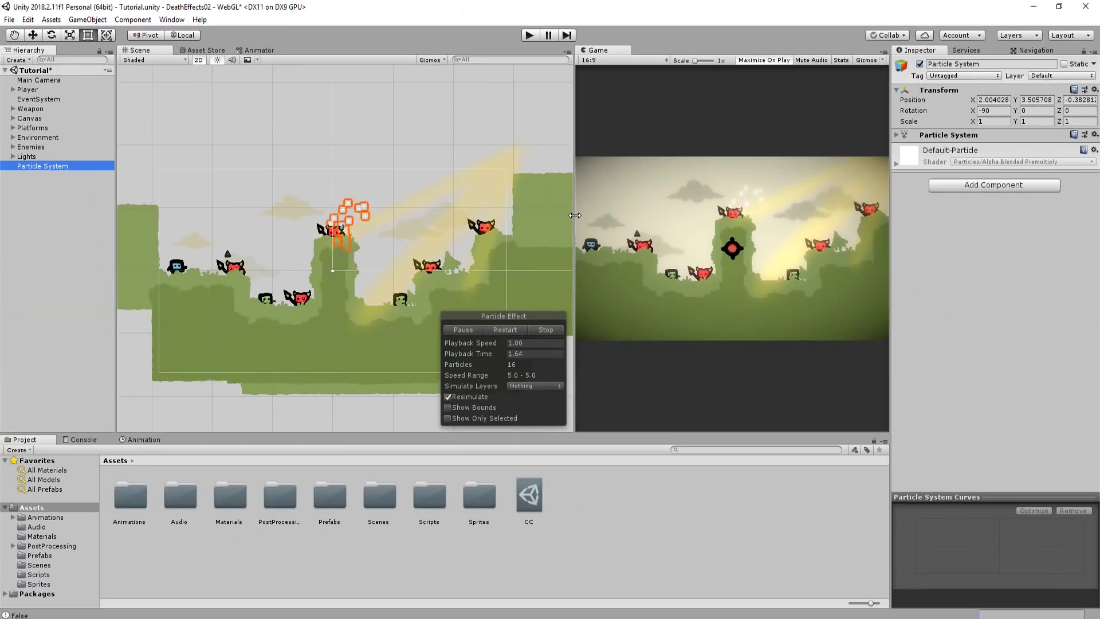
pyautogui.moveTo(572, 230); pyautogui.dragTo(302, 229)
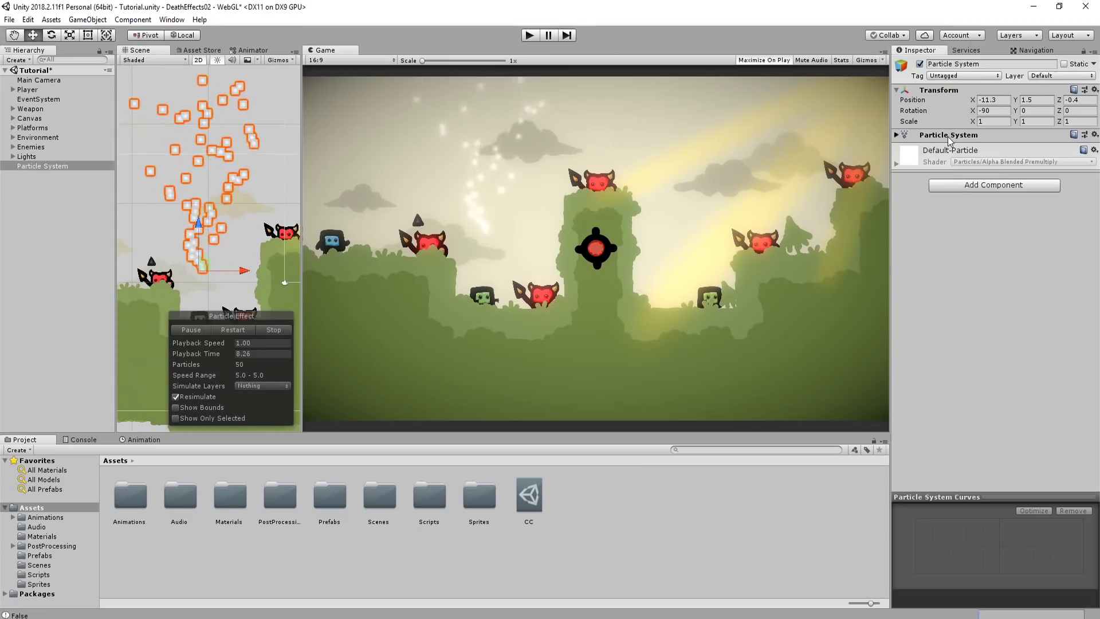
# Set the particle system's Renderer material to Sprites-Default
pyautogui.click(947, 136)
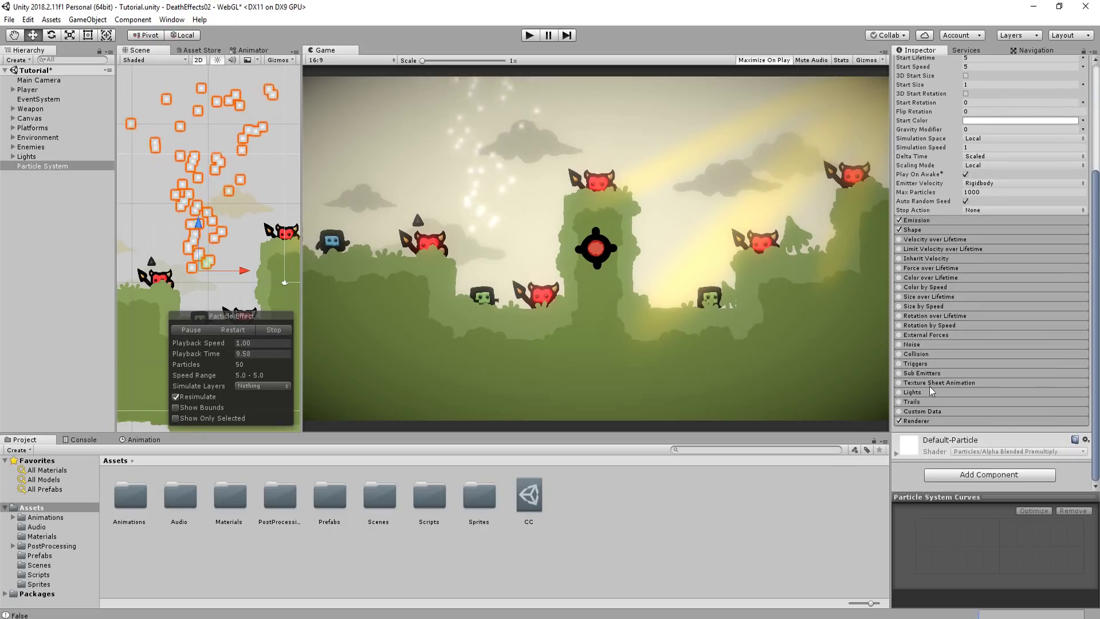
pyautogui.scroll(-5, 919, 417)
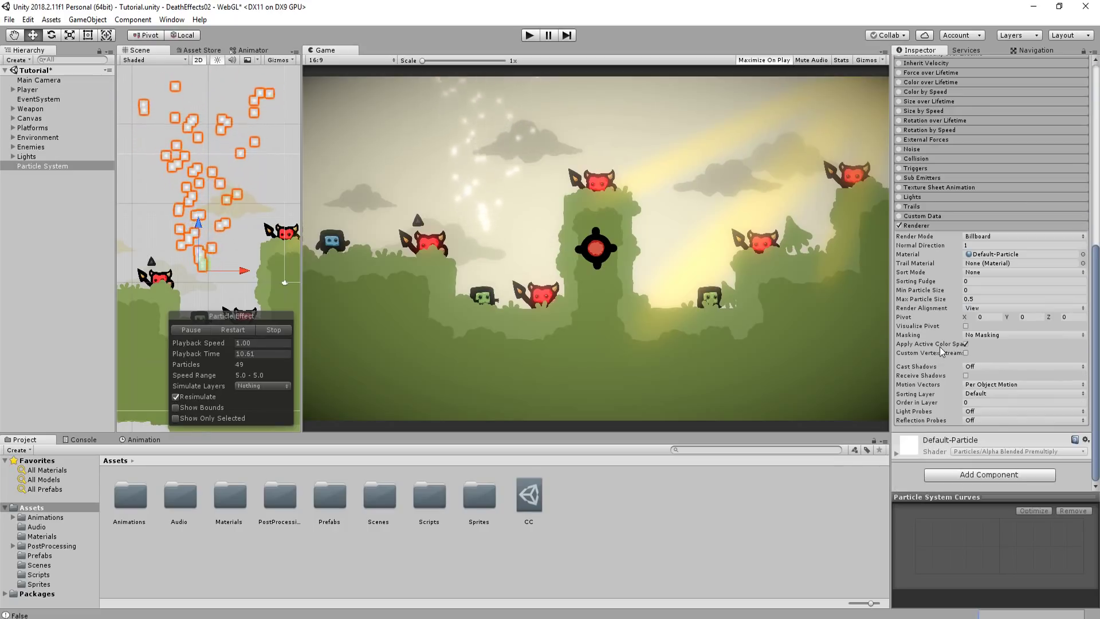
pyautogui.click(1083, 254)
pyautogui.doubleClick(636, 218)
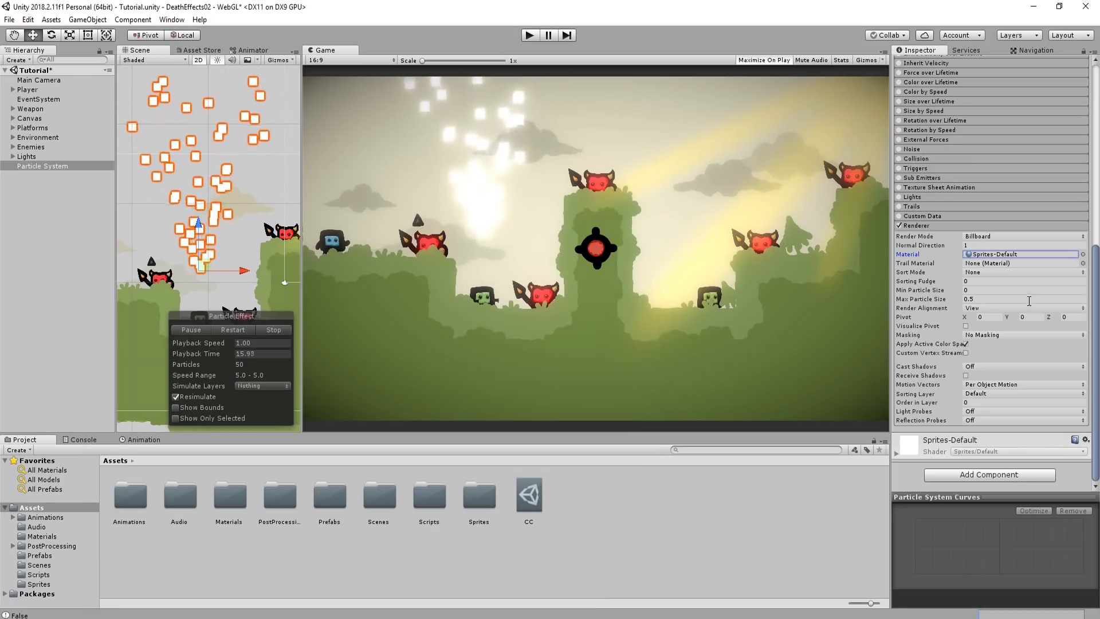
# Enable Texture Sheet Animation in Sprites mode and assign the round player_0 sprite
pyautogui.scroll(3, 1008, 316)
pyautogui.click(943, 295)
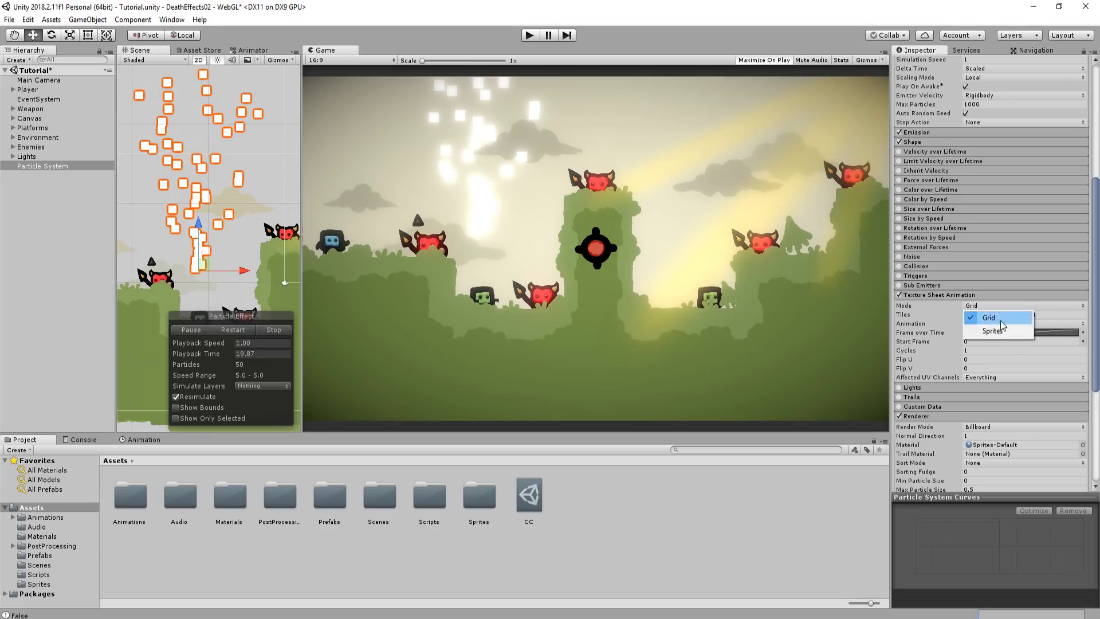
pyautogui.click(993, 331)
pyautogui.click(1074, 316)
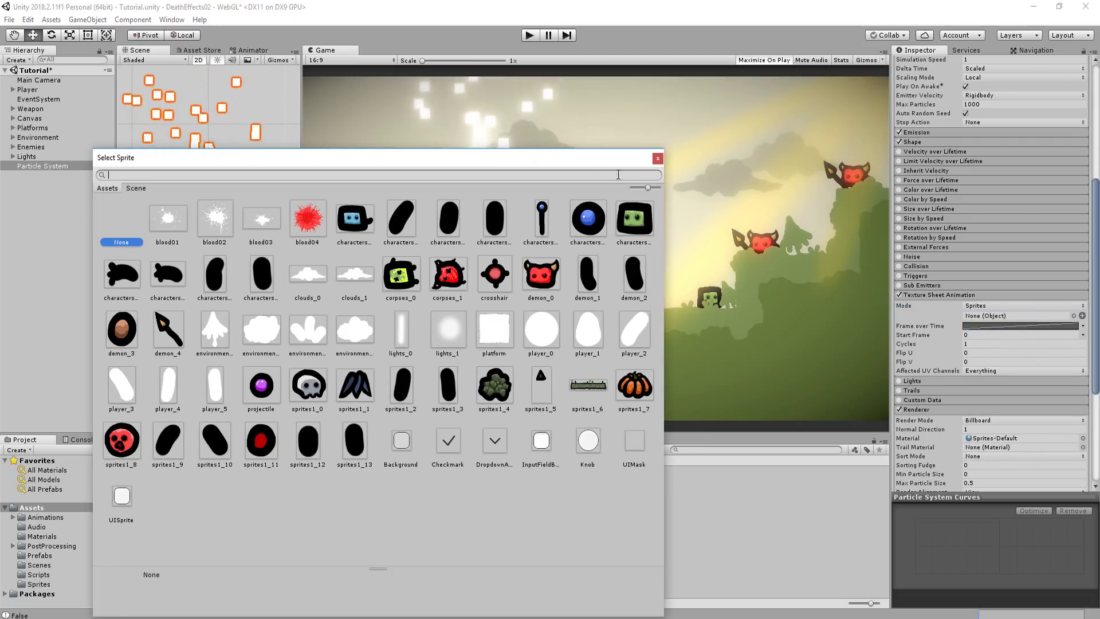
pyautogui.moveTo(577, 165); pyautogui.dragTo(598, 167)
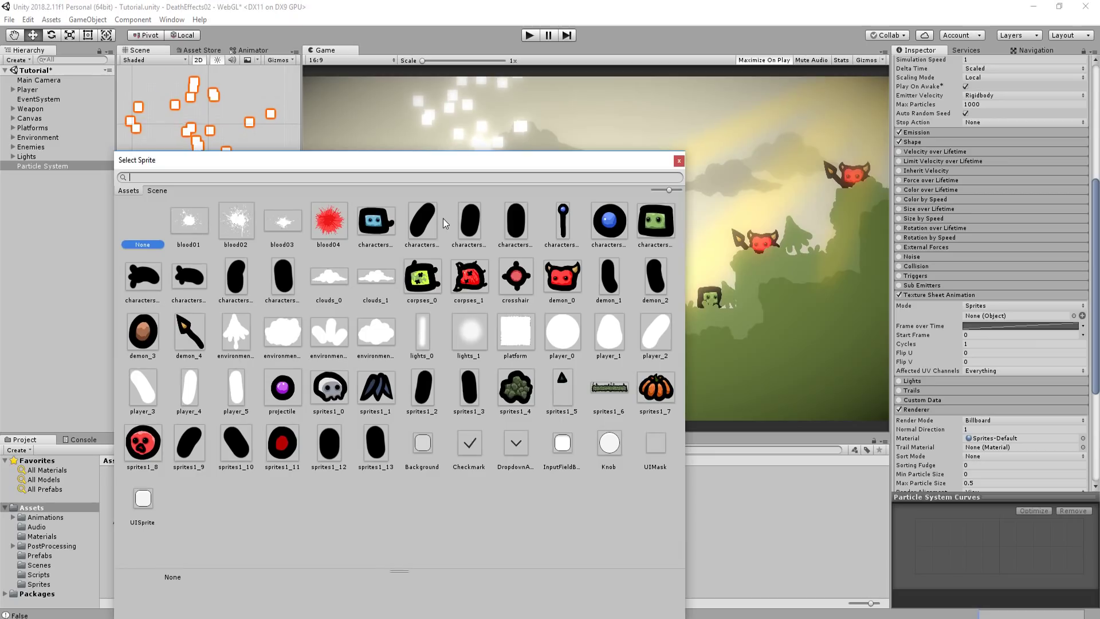
pyautogui.click(562, 331)
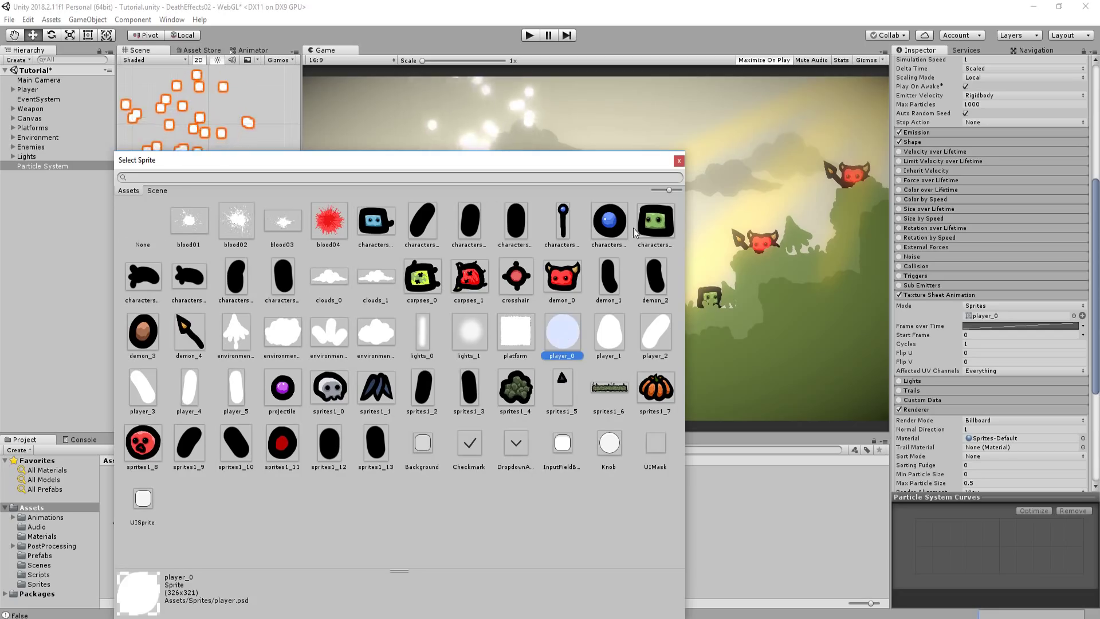
pyautogui.click(679, 161)
# Disable looping on the particle system and set its duration to 0.10
pyautogui.scroll(6, 964, 276)
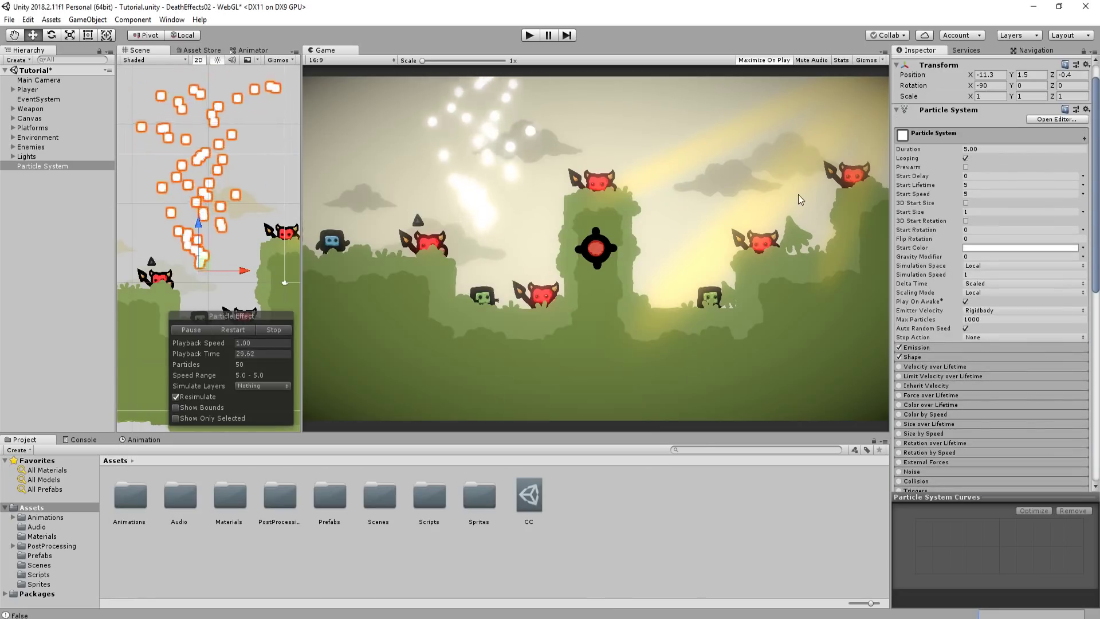
pyautogui.click(966, 157)
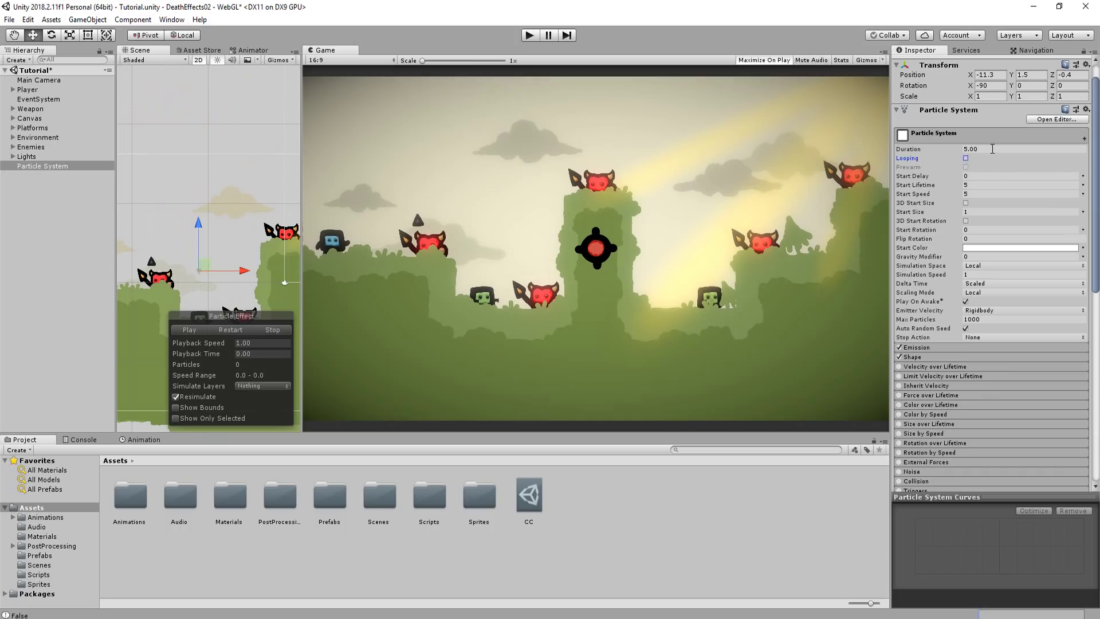
pyautogui.click(991, 149)
# Add an emission burst with a random count between 10 and 50 particles
pyautogui.click(920, 347)
pyautogui.scroll(-4, 922, 345)
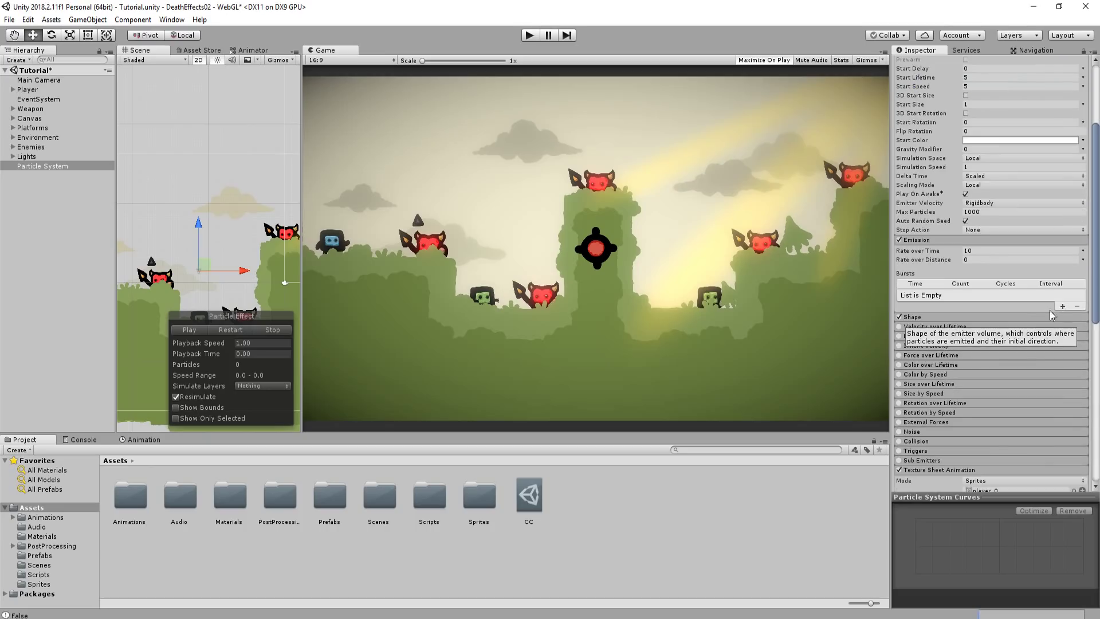
pyautogui.click(982, 294)
pyautogui.click(997, 330)
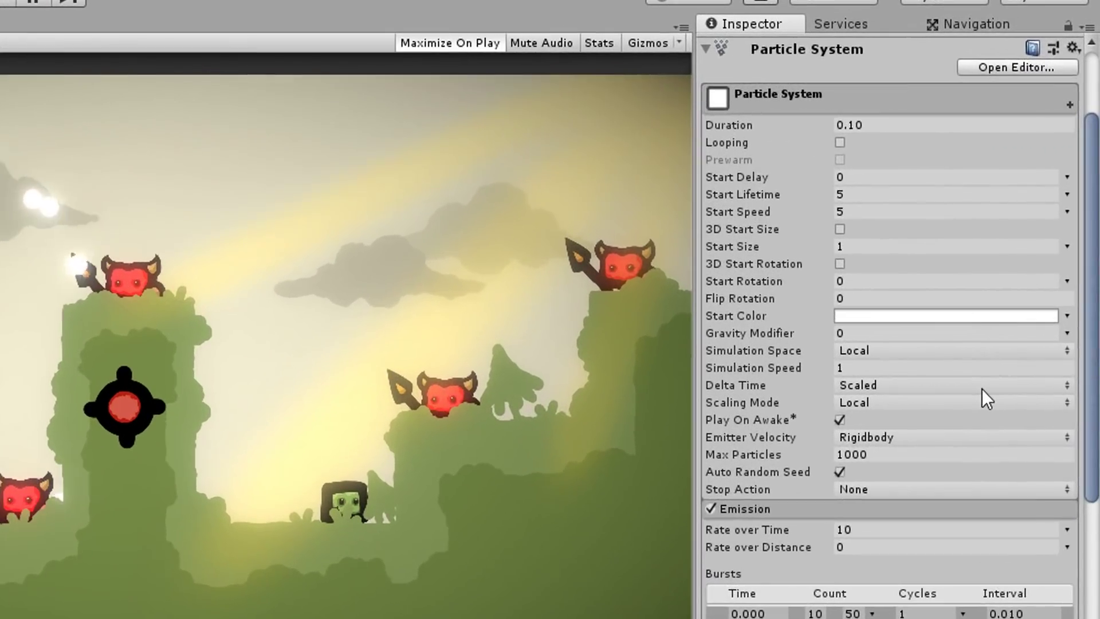
# Set the start lifetime to random between 1 and 2 and the start speed to random between 5 and 10
pyautogui.scroll(2, 981, 388)
pyautogui.click(1067, 263)
pyautogui.click(1016, 335)
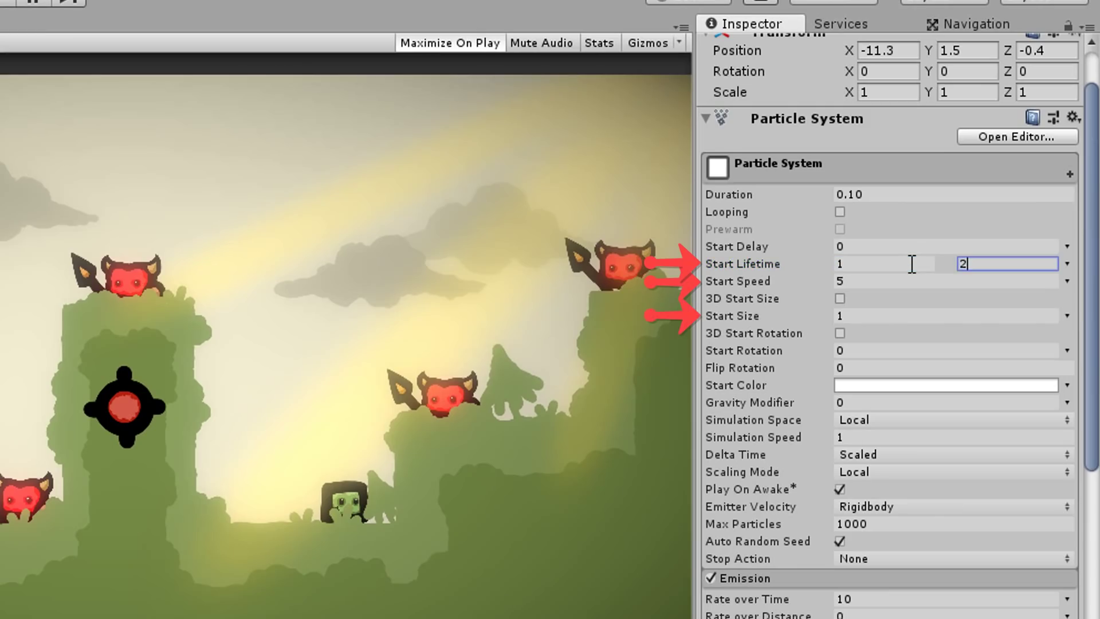
pyautogui.write('2')
pyautogui.click(1067, 281)
pyautogui.click(1016, 353)
pyautogui.click(1001, 281)
# Set the start size to random between the two constants 0.25 and 0.75
pyautogui.click(1067, 315)
pyautogui.click(1003, 388)
pyautogui.click(900, 320)
pyautogui.write('0.25')
pyautogui.press('Tab')
pyautogui.write('0.75')
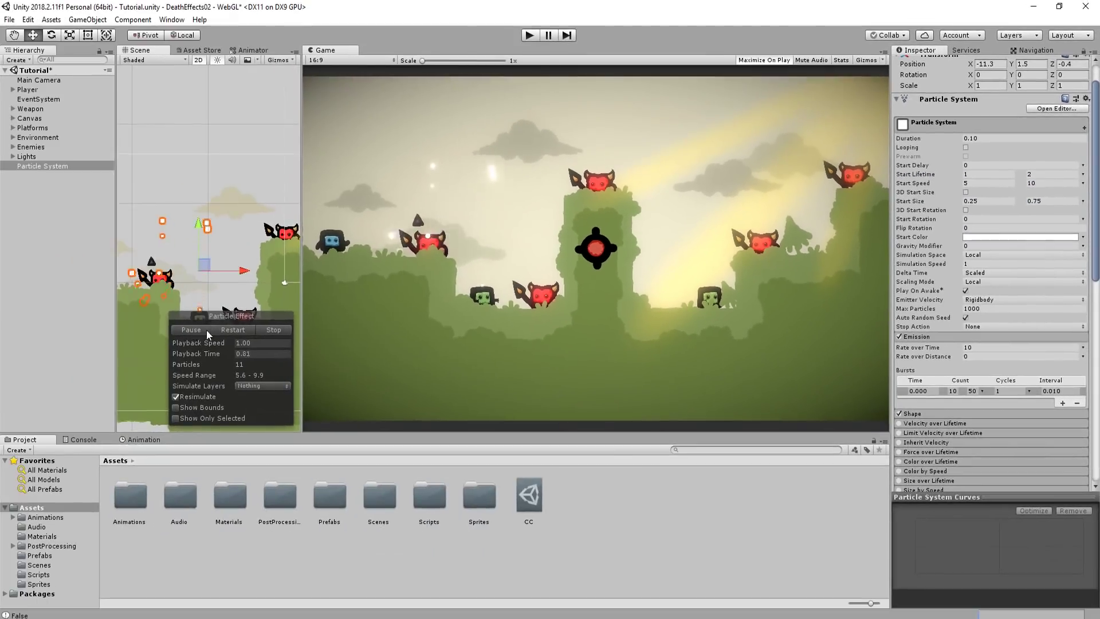
# Set the start color to random between a light and a dark red, and preview the particle burst
pyautogui.click(1083, 236)
pyautogui.click(1055, 270)
pyautogui.click(1017, 238)
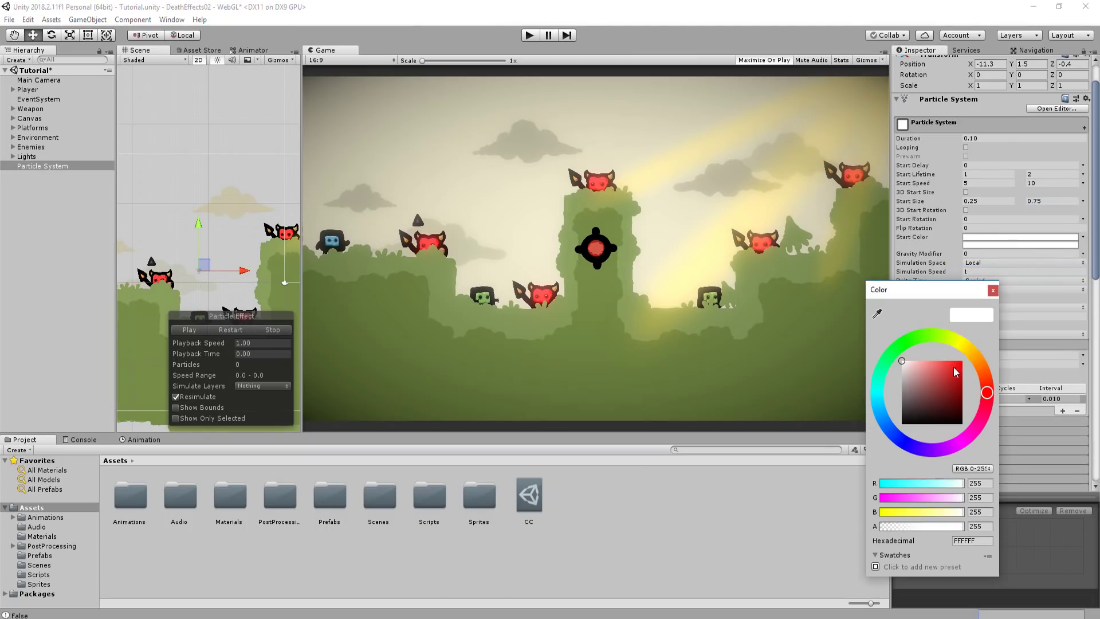
pyautogui.click(187, 330)
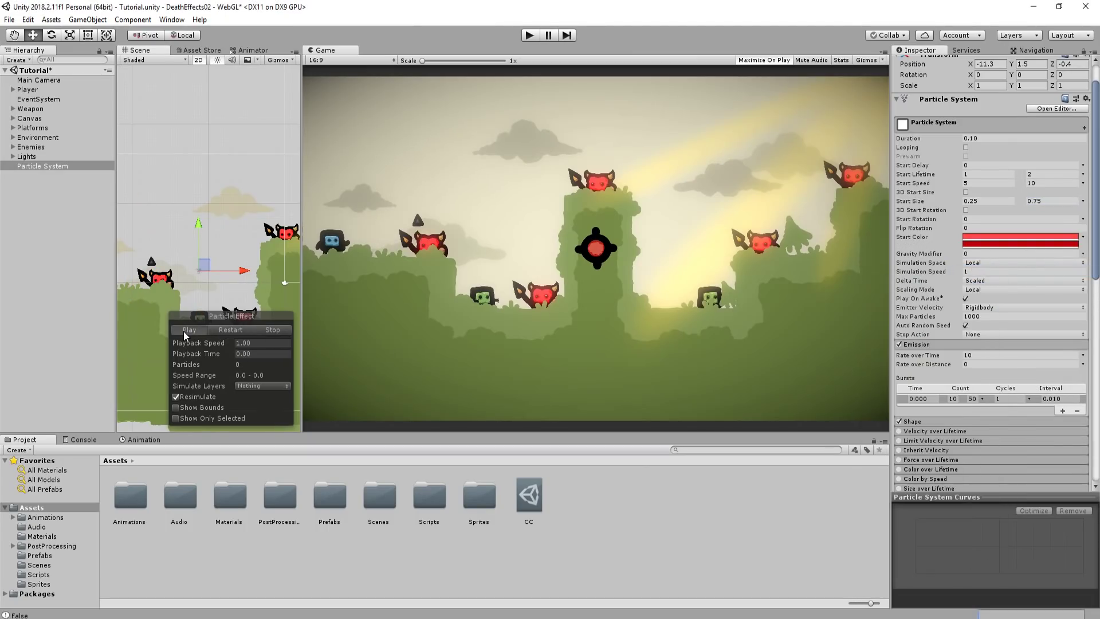
pyautogui.click(273, 333)
pyautogui.click(191, 329)
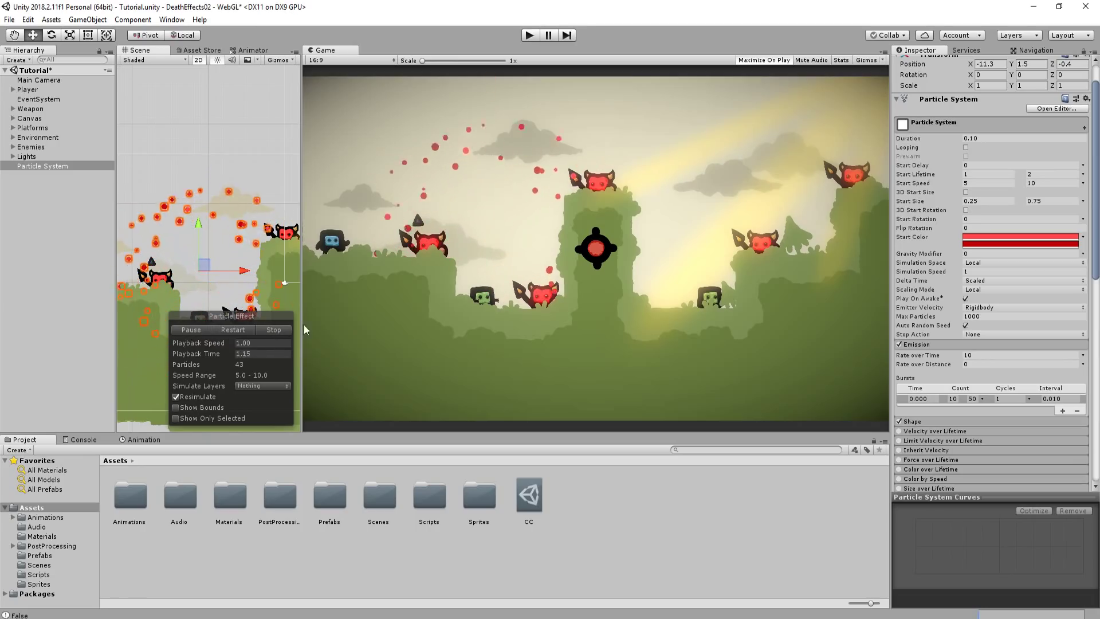
# Enable Size over Lifetime and set the gravity modifier to 1
pyautogui.scroll(-1, 974, 229)
pyautogui.click(979, 241)
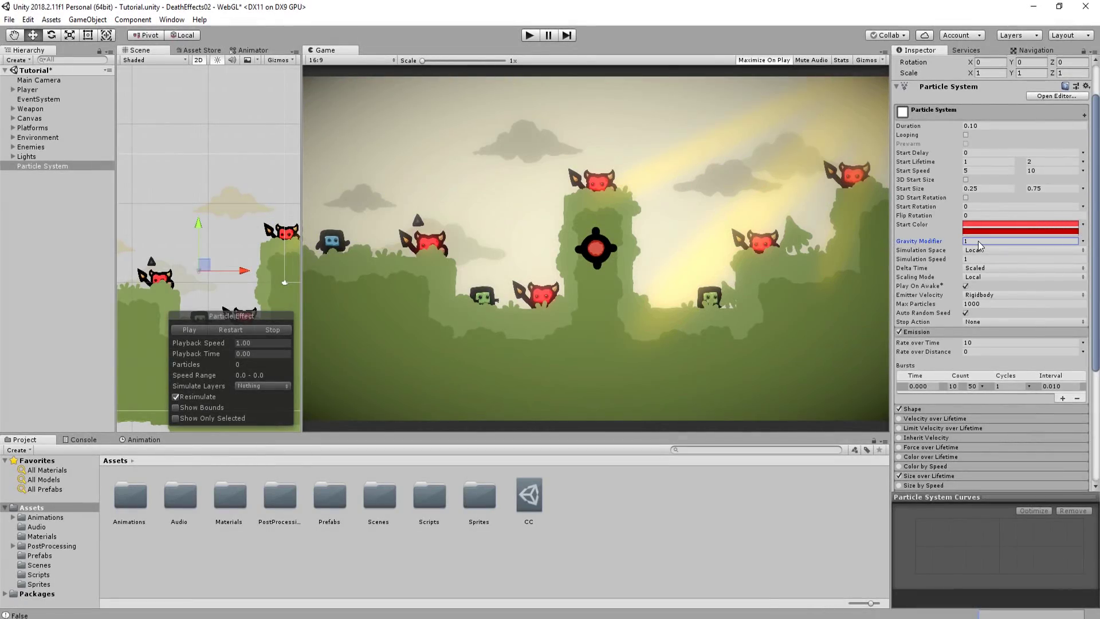
# Enable particle Collision with type World, mode 2D and a bounce of 0.25
pyautogui.scroll(-10, 900, 356)
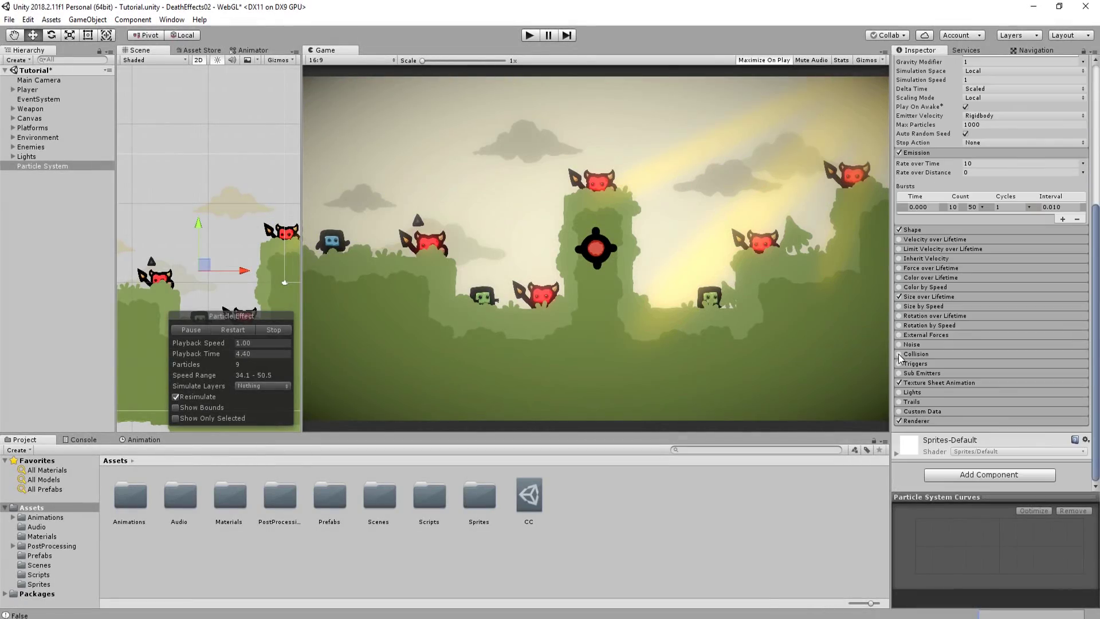
pyautogui.click(955, 356)
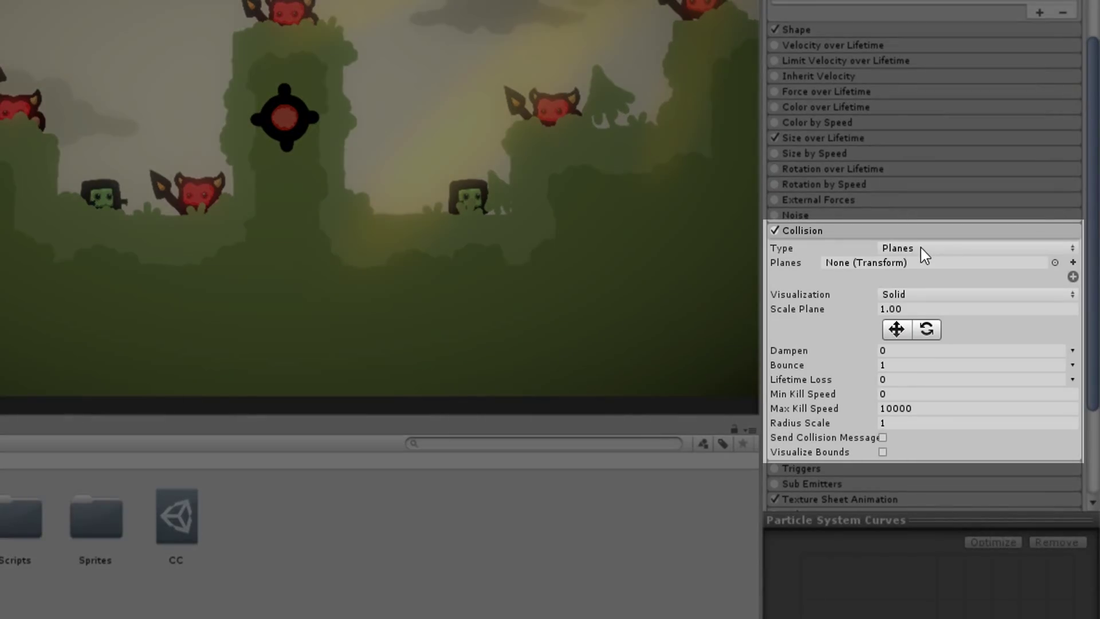
pyautogui.click(920, 248)
pyautogui.click(952, 287)
pyautogui.click(950, 262)
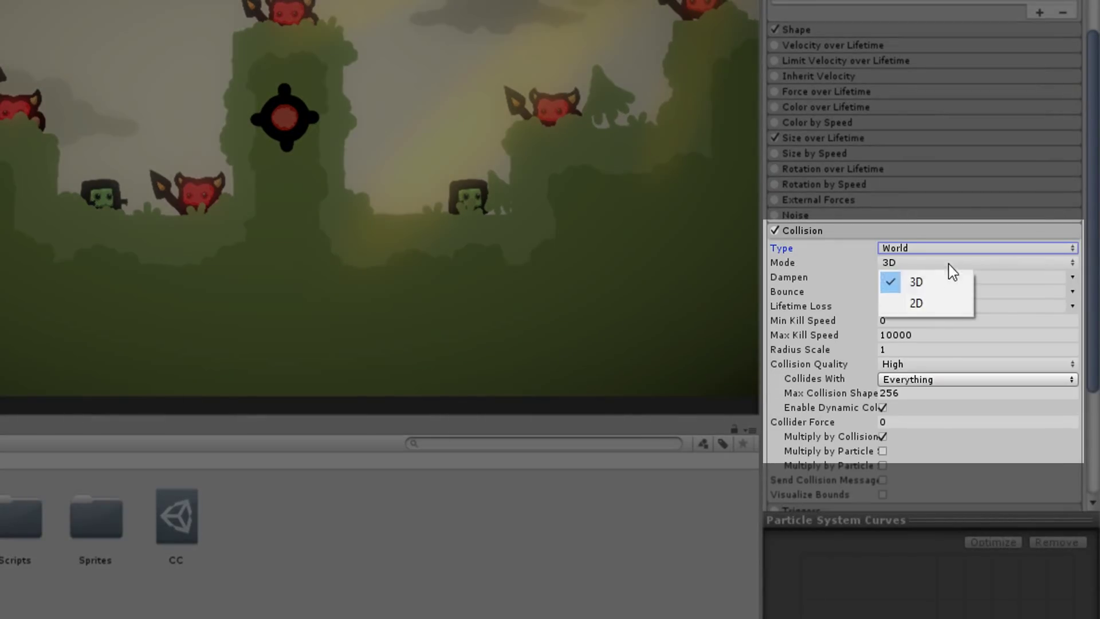
pyautogui.click(918, 308)
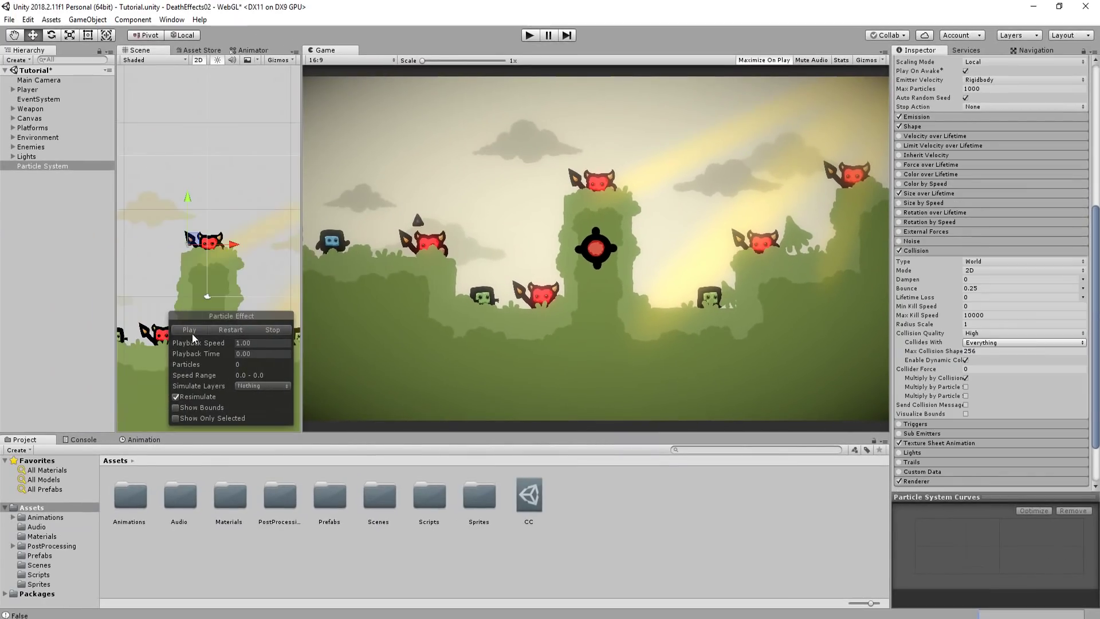
# Preview the colliding particles and save the effect as a prefab named Death Effect 1 in the Prefabs folder
pyautogui.click(190, 331)
pyautogui.click(194, 331)
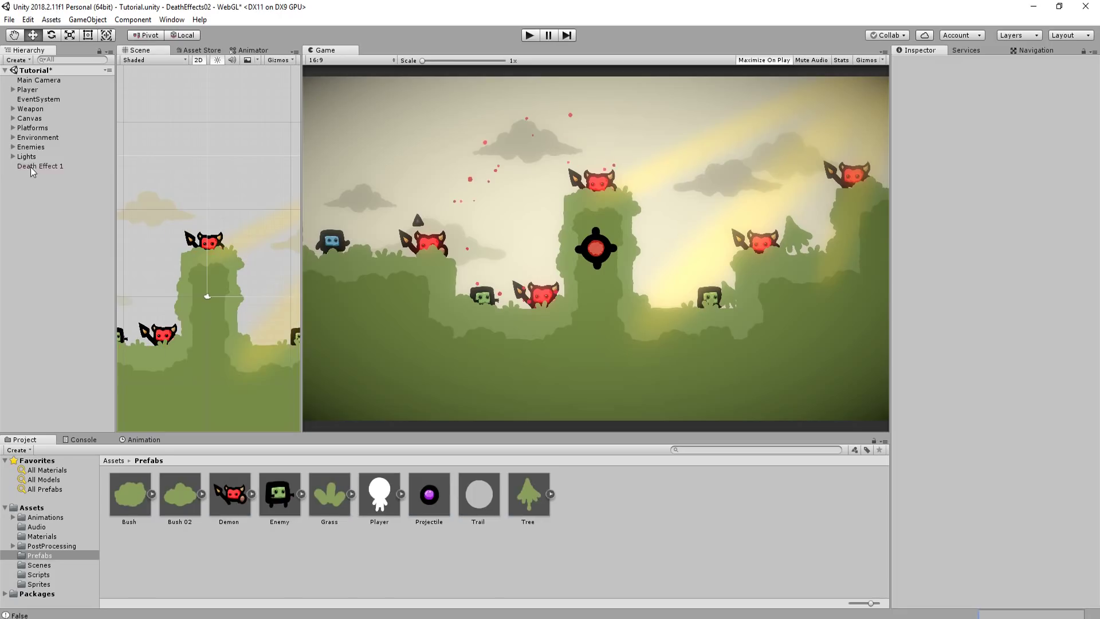
pyautogui.moveTo(29, 167); pyautogui.dragTo(623, 516)
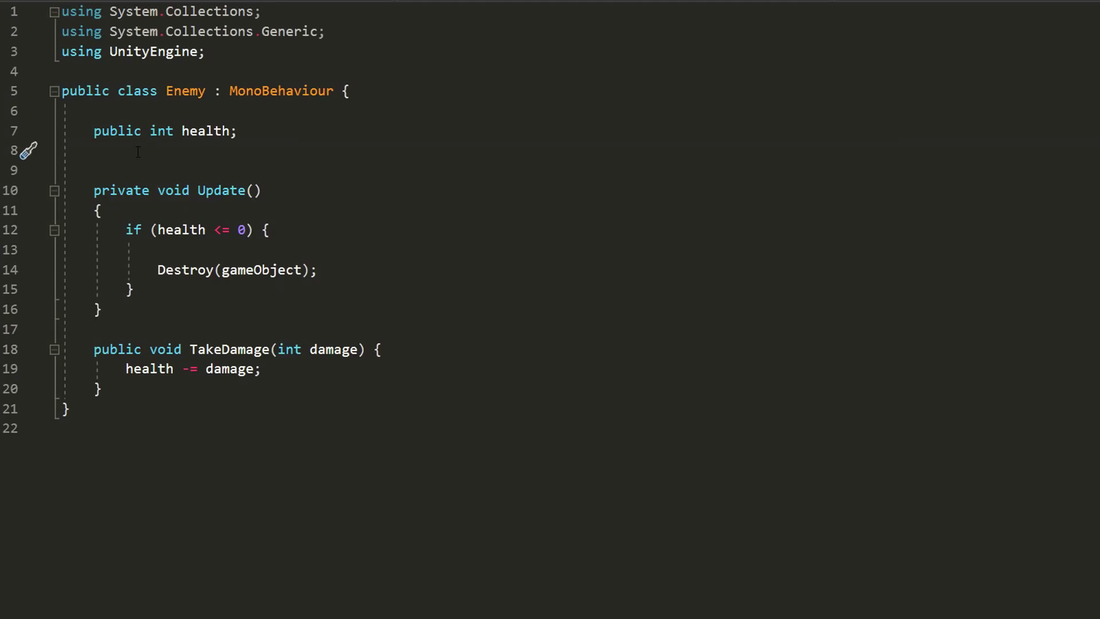
# In the Enemy script, declare a public GameObject effect and instantiate it at transform.position with Quaternion.identity before the Destroy call
pyautogui.write('public GameObject effec')
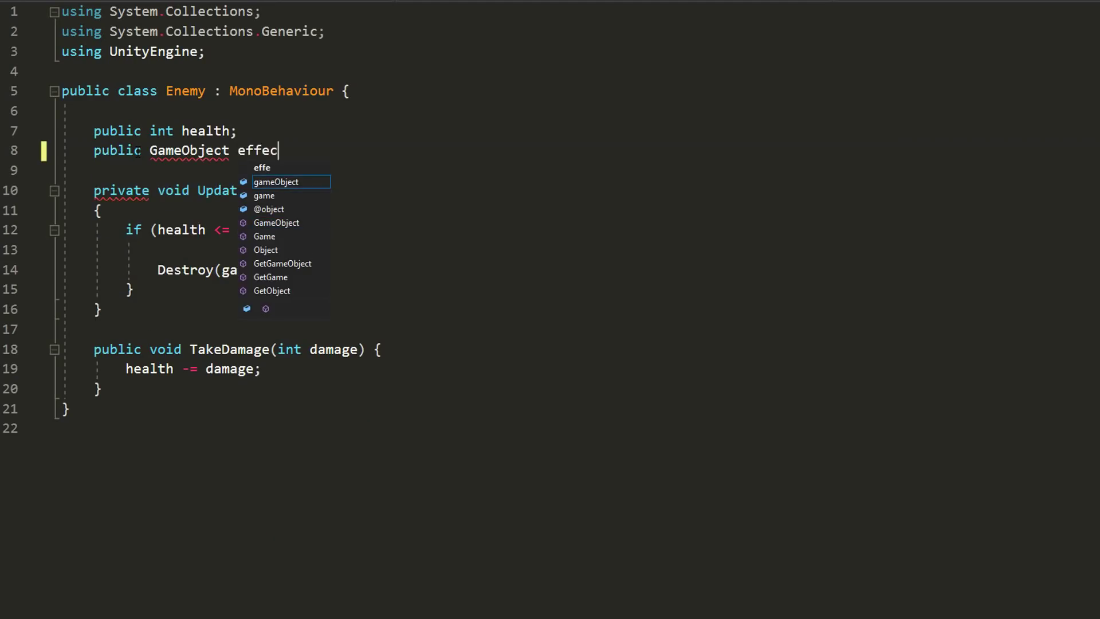
pyautogui.write('Instantiate(effect, transform.position')
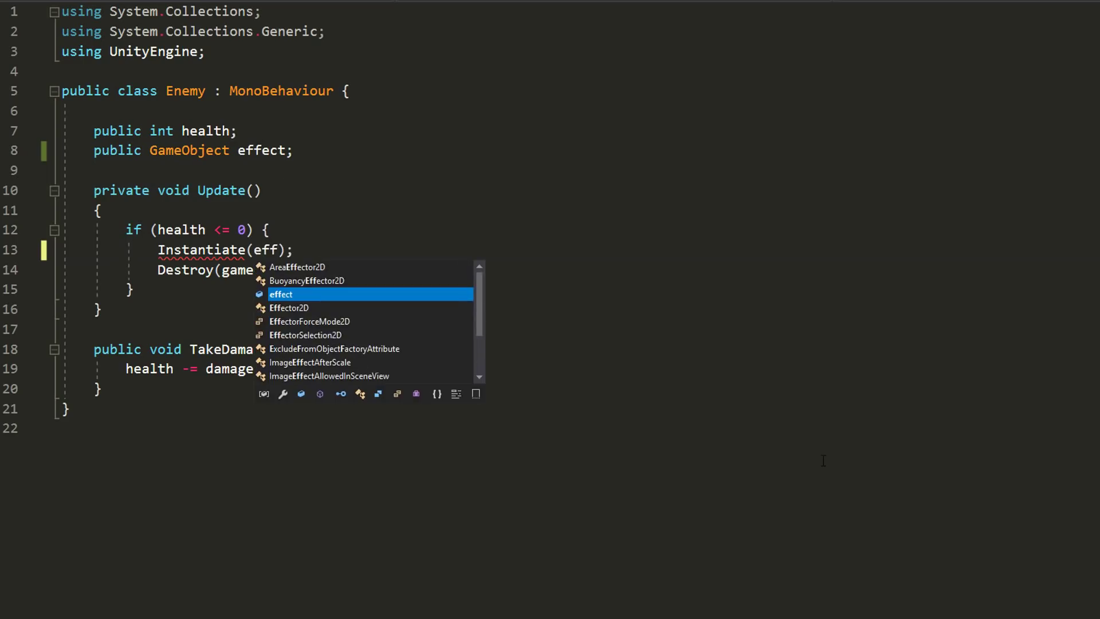
pyautogui.write(', Quaternion.identity')
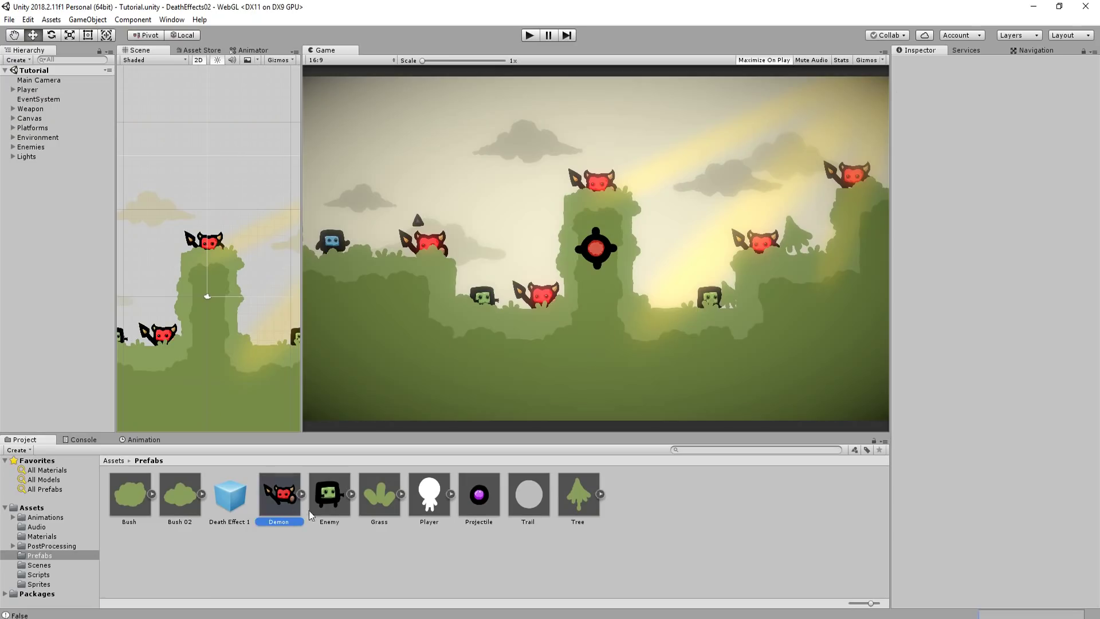
# Assign Death Effect 1 to the Enemy script's Effect field on both the Demon and Enemy prefabs
pyautogui.keyDown('ctrl'); pyautogui.click(329, 521); pyautogui.keyUp('ctrl')
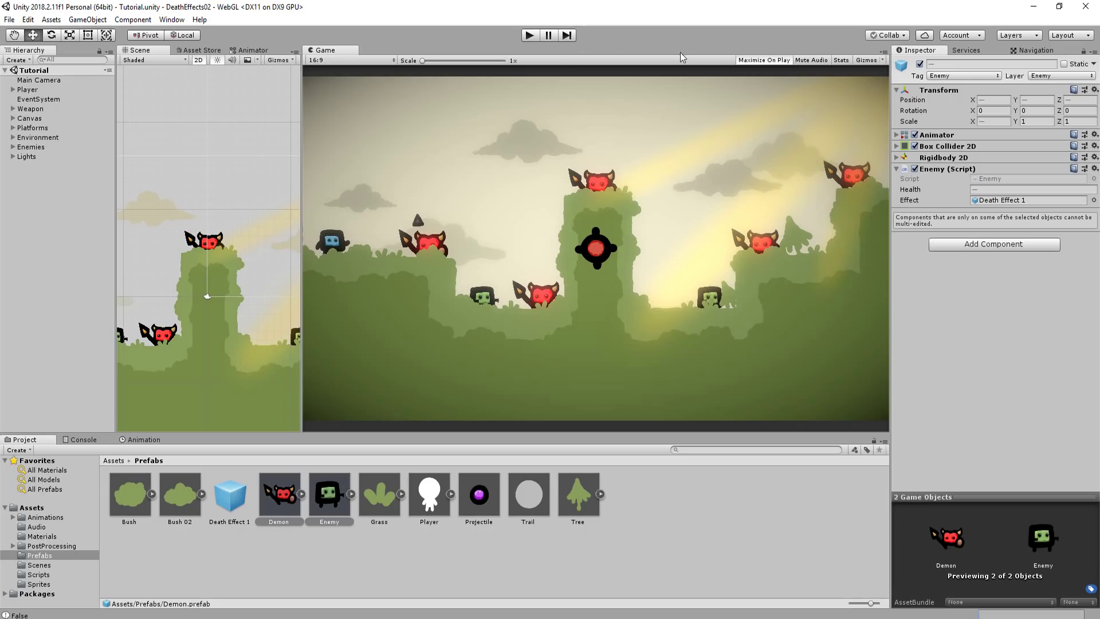
# Run the game and shoot several enemies while moving and jumping to test the death effect
pyautogui.click(528, 36)
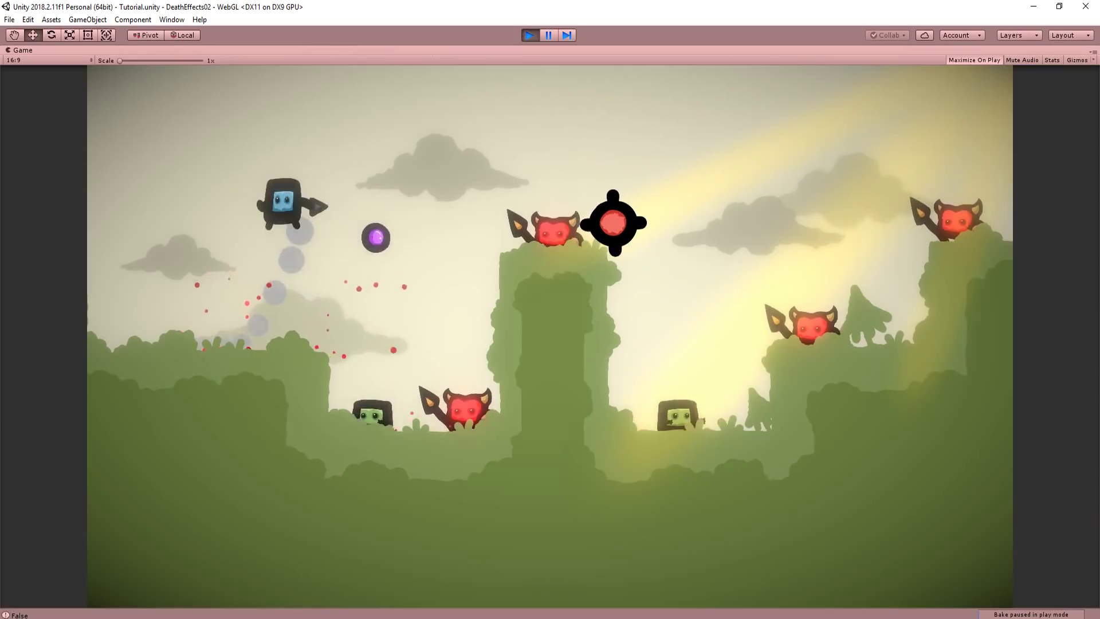
pyautogui.click(614, 225)
pyautogui.click(620, 228)
pyautogui.press('space')
pyautogui.press('space')
pyautogui.press('d')
pyautogui.click(464, 441)
pyautogui.click(471, 442)
pyautogui.press('a')
pyautogui.click(479, 437)
pyautogui.press('d')
pyautogui.click(489, 433)
pyautogui.press('space')
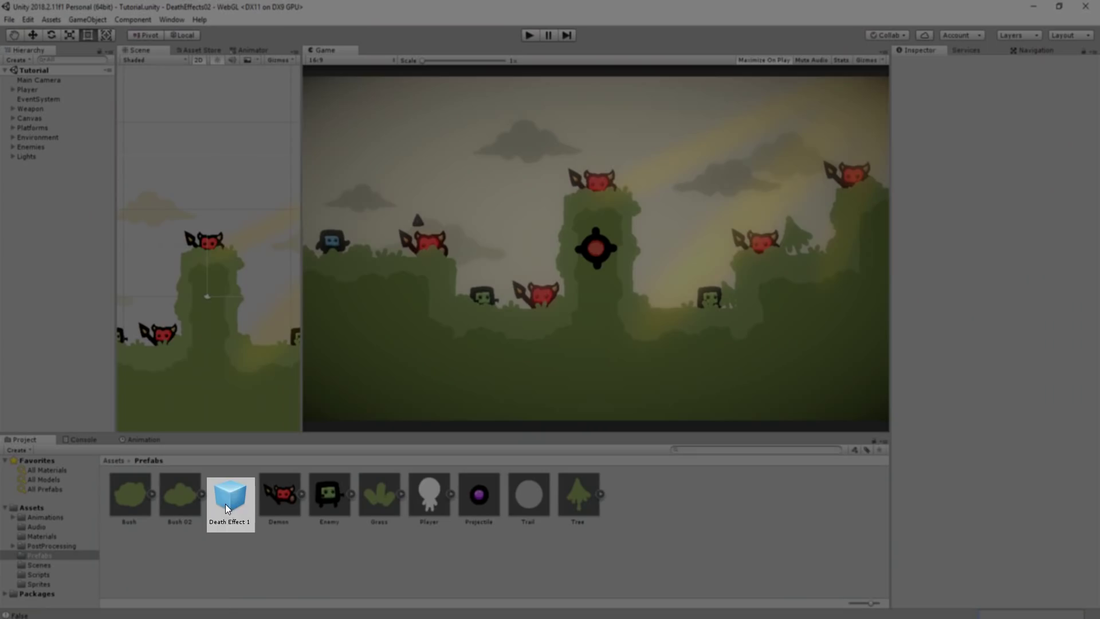
# Duplicate the Death Effect 1 prefab as Death Effect 2 and change both of its start colors to yellow-green shades
pyautogui.click(227, 508)
pyautogui.hotkey('ctrl', 'd')
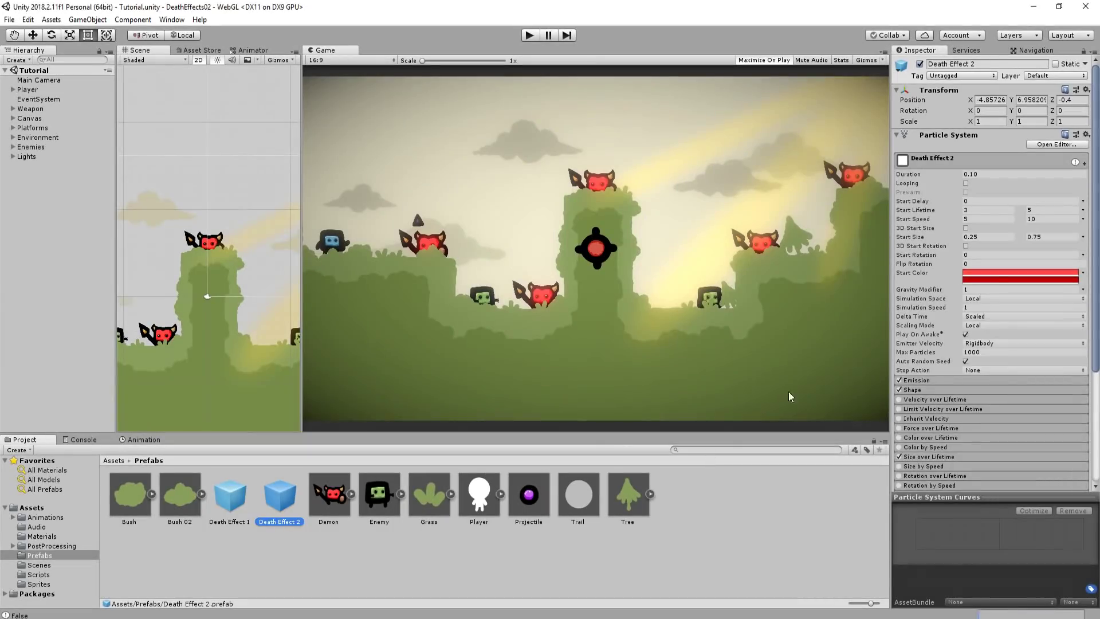
pyautogui.click(968, 273)
pyautogui.moveTo(979, 346); pyautogui.dragTo(937, 338)
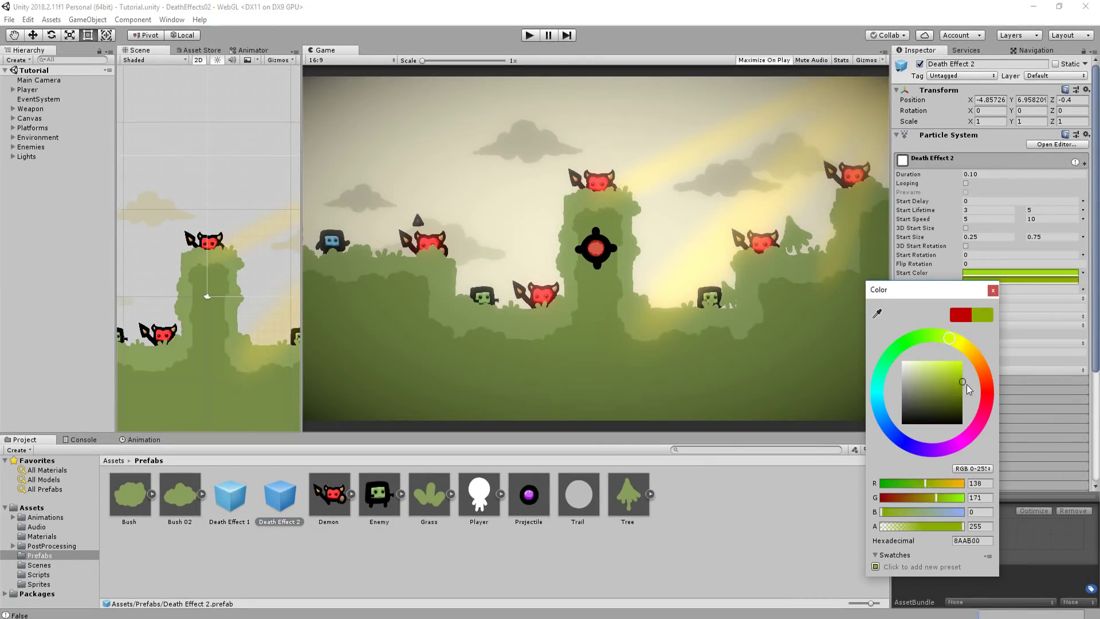
pyautogui.moveTo(967, 384); pyautogui.dragTo(967, 391)
pyautogui.click(993, 291)
# Assign Death Effect 2 to the Effect field of the Enemy prefab
pyautogui.click(378, 494)
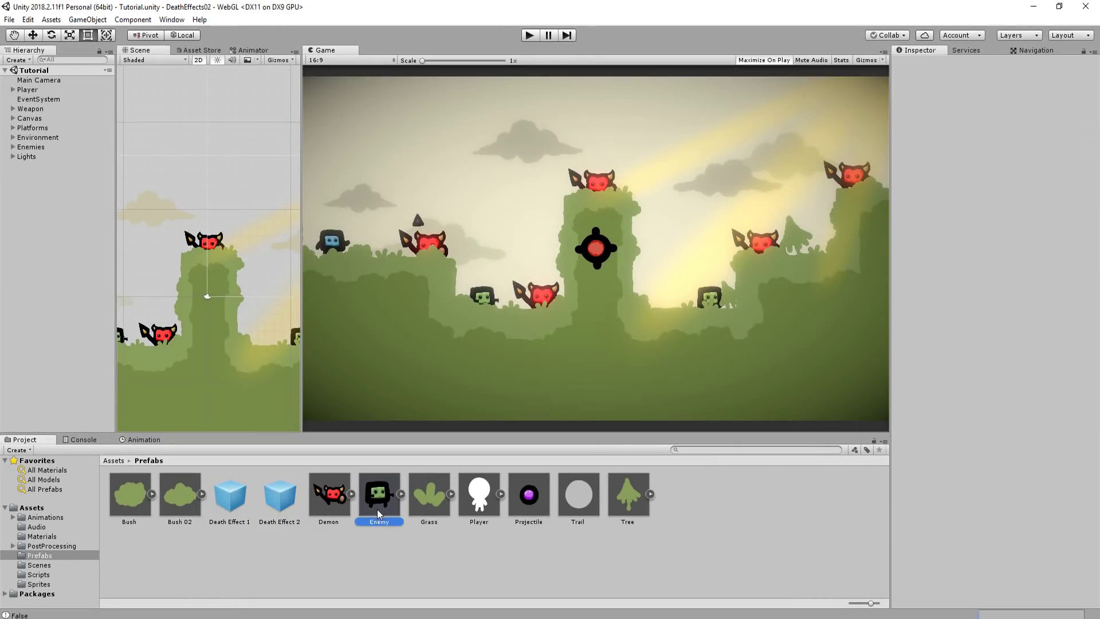
pyautogui.moveTo(280, 495); pyautogui.dragTo(358, 494)
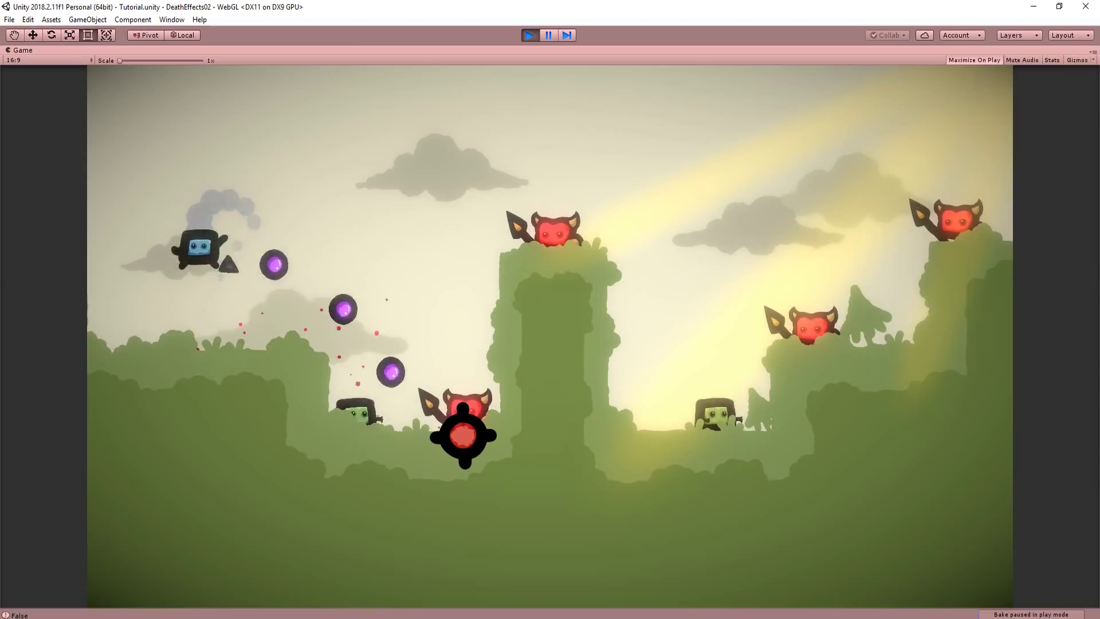
# Play the running game and shoot the enemies in the pit to test their death effects
pyautogui.press('d')
pyautogui.press('space')
pyautogui.click(465, 436)
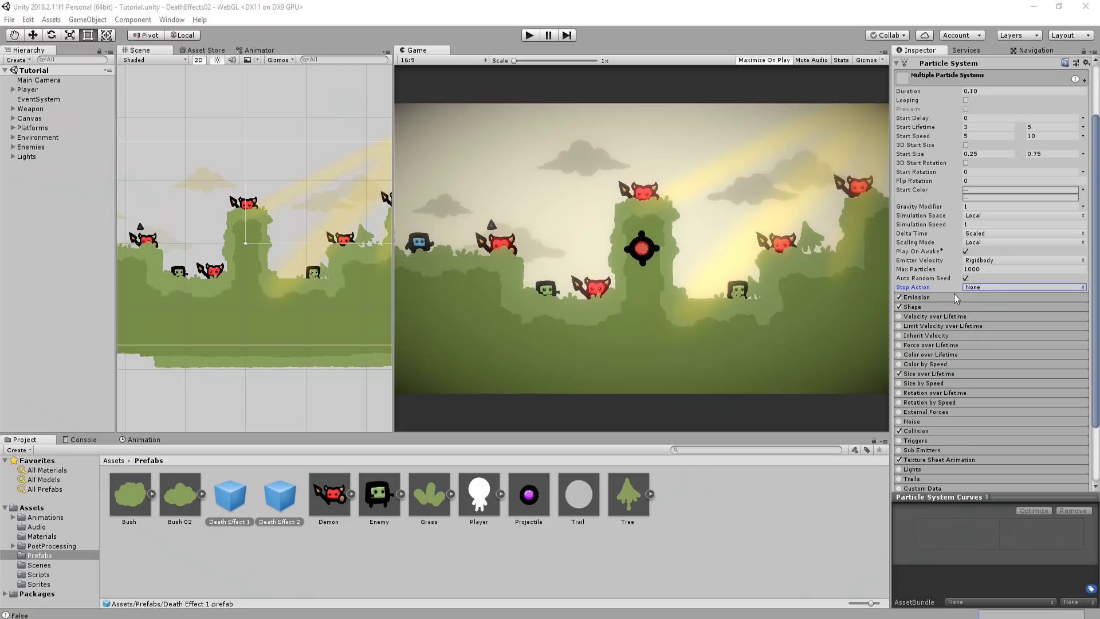
# Set the particle systems' Stop Action to Destroy on both the Death Effect 1 and Death Effect 2 prefabs
pyautogui.click(969, 287)
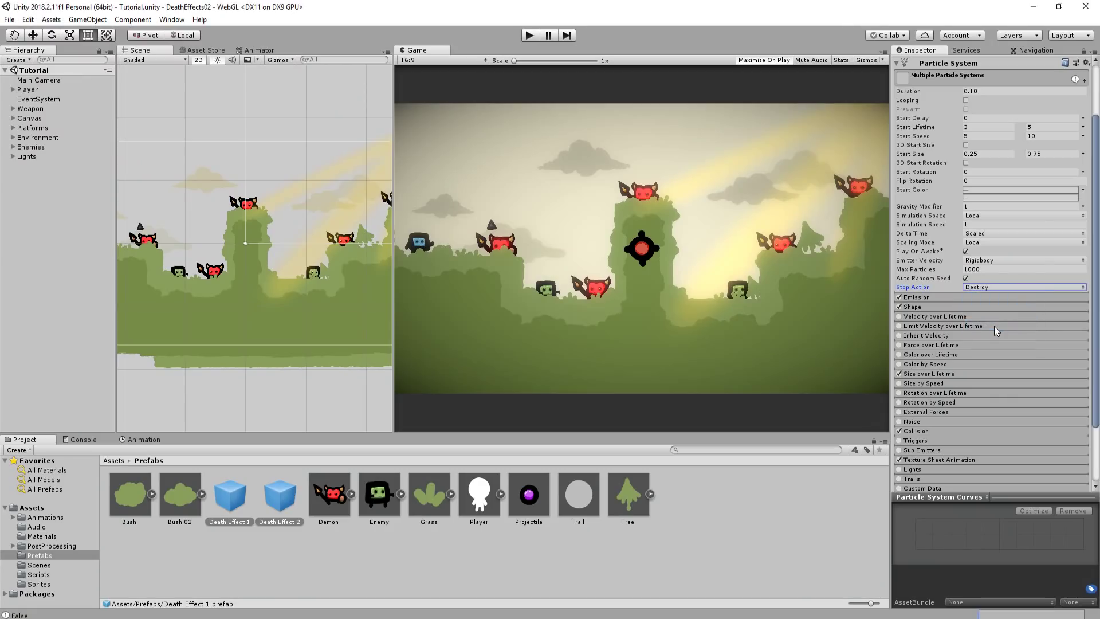
# Run the game and shoot every demon and green enemy across the level to test the red and green death effects
pyautogui.click(530, 35)
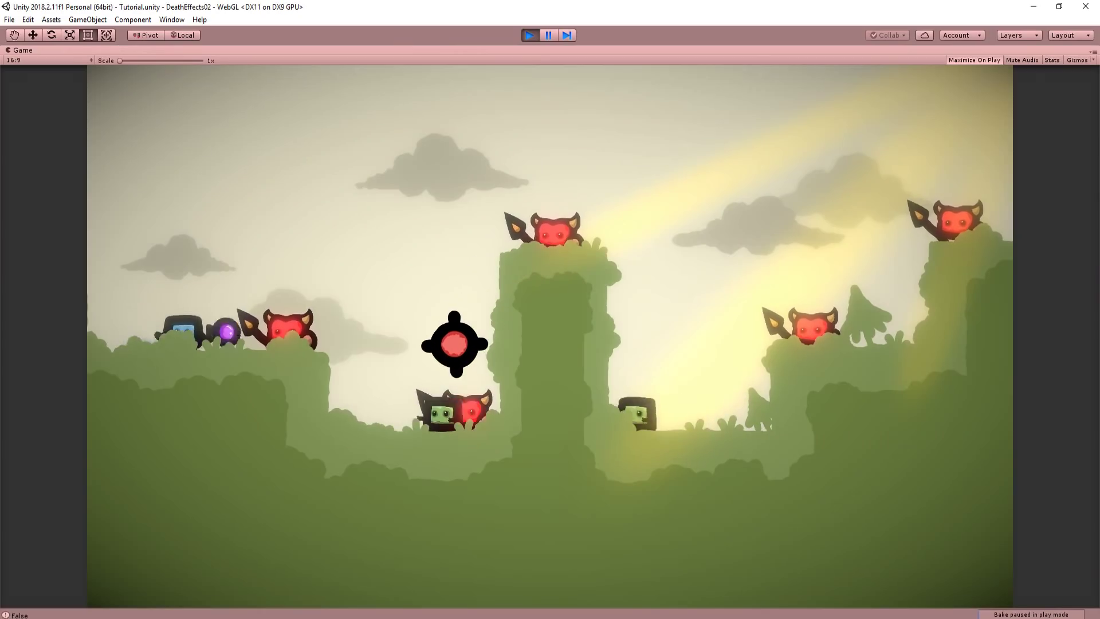
pyautogui.click(452, 345)
pyautogui.press('d')
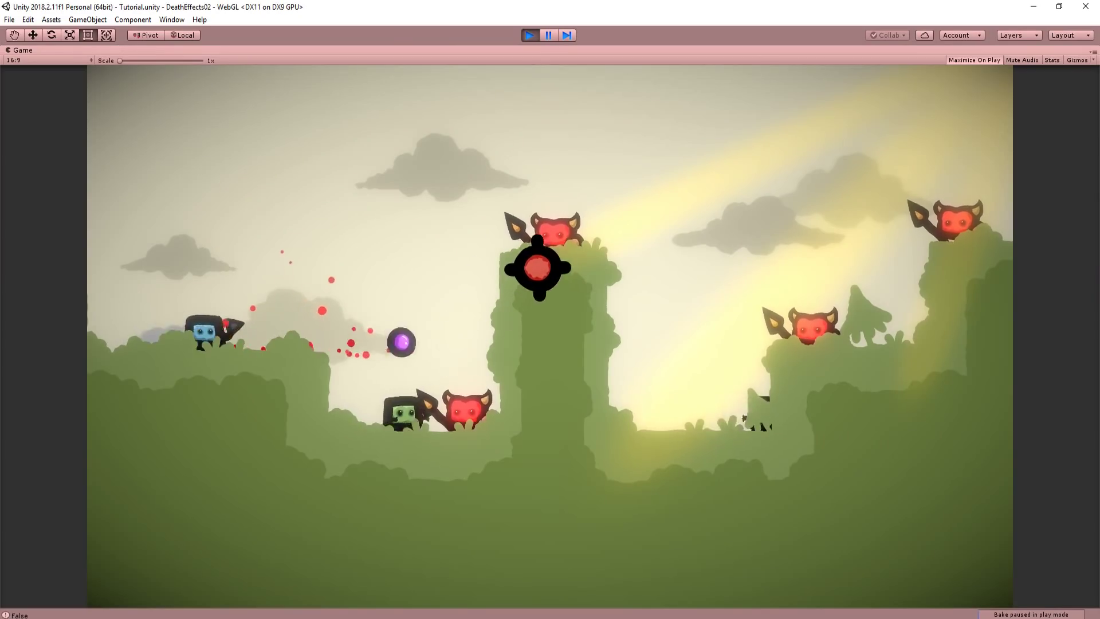
pyautogui.press('space')
pyautogui.click(584, 235)
pyautogui.click(588, 236)
pyautogui.click(590, 237)
pyautogui.press('d')
pyautogui.press('space')
pyautogui.press('a')
pyautogui.click(488, 392)
pyautogui.click(481, 402)
pyautogui.click(475, 411)
pyautogui.press('space')
pyautogui.click(470, 424)
pyautogui.press('d')
pyautogui.click(465, 428)
pyautogui.click(468, 417)
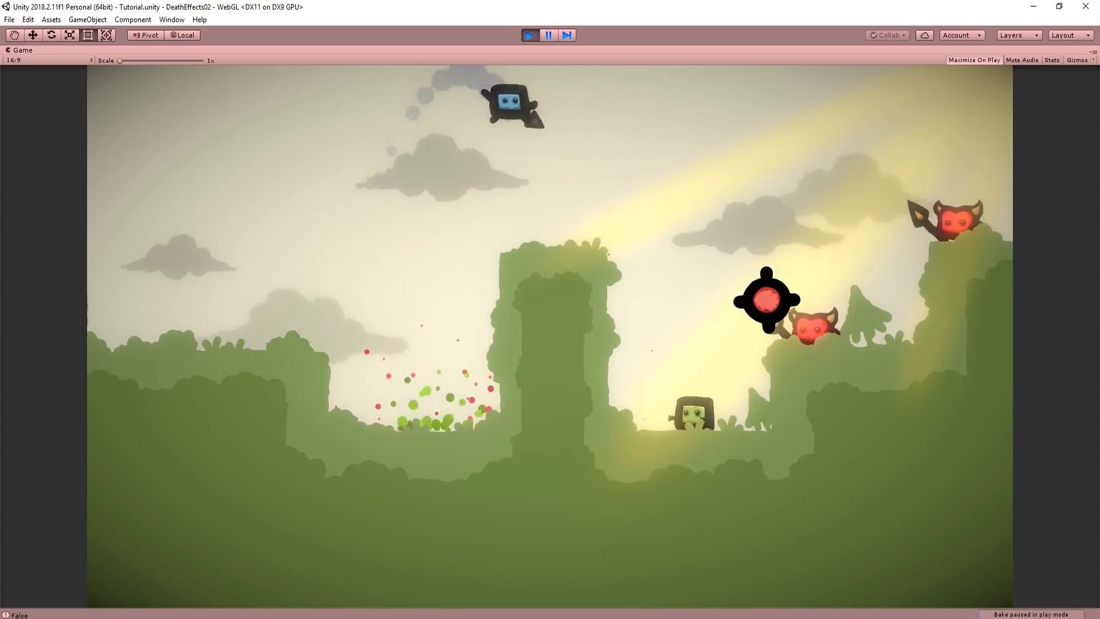
pyautogui.press('space')
pyautogui.press('a')
pyautogui.click(805, 338)
pyautogui.click(806, 347)
pyautogui.click(807, 354)
pyautogui.click(807, 355)
pyautogui.click(813, 360)
pyautogui.press('d')
pyautogui.press('space')
pyautogui.press('space')
pyautogui.click(996, 228)
pyautogui.click(995, 231)
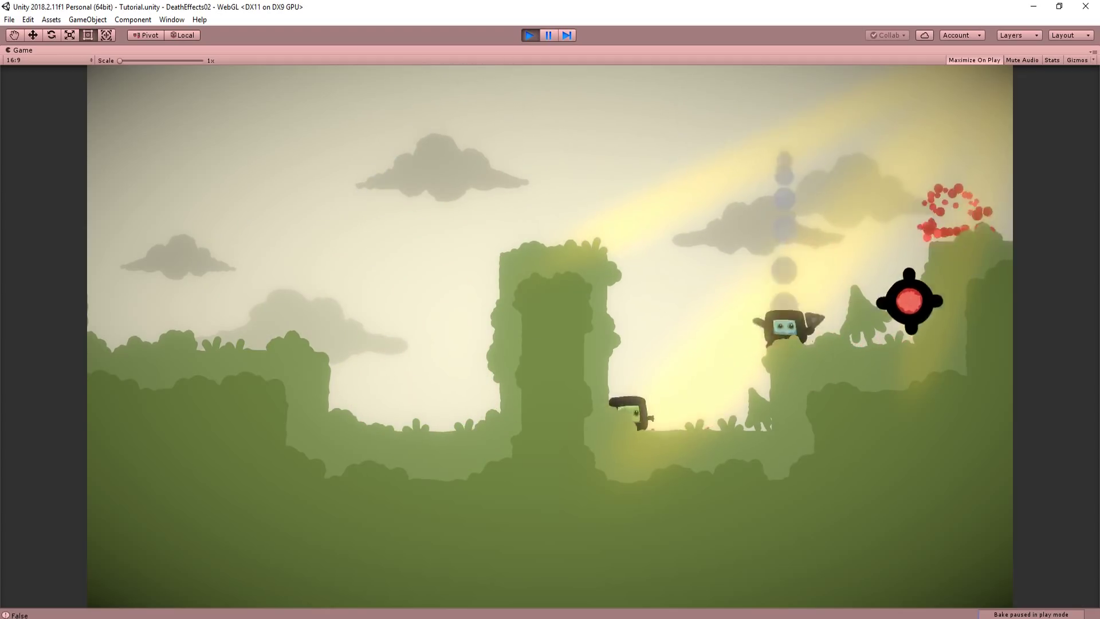
pyautogui.press('space')
pyautogui.press('a')
pyautogui.click(729, 411)
pyautogui.press('space')
pyautogui.click(724, 413)
pyautogui.click(725, 413)
pyautogui.press('a')
pyautogui.press('space')
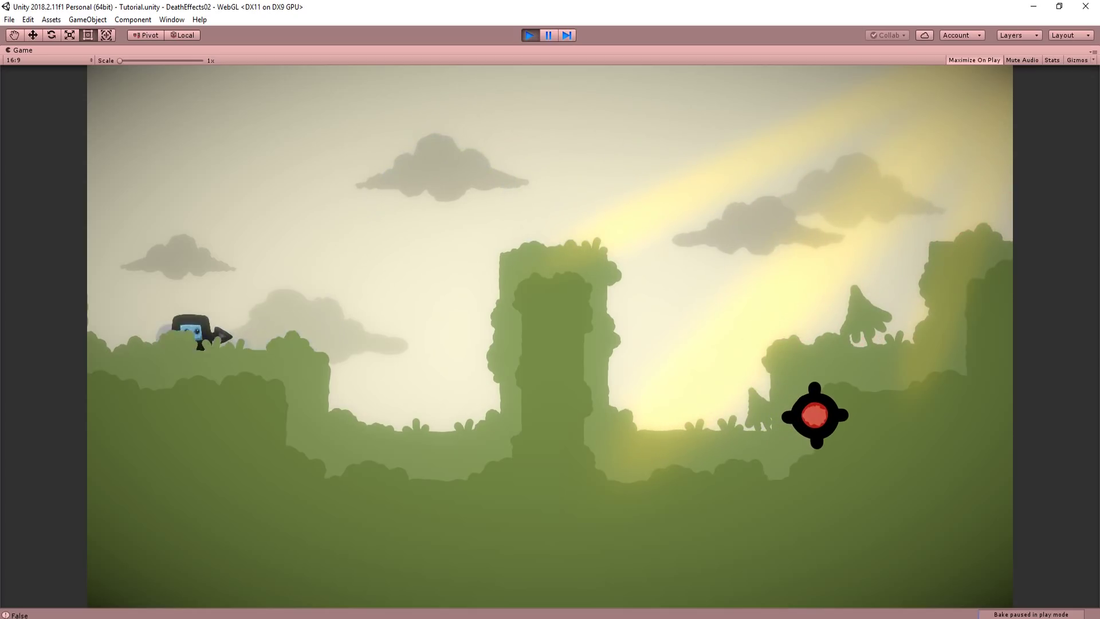
# Jump the player across the emptied platforms to inspect the level after the enemies' deaths
pyautogui.press('space')
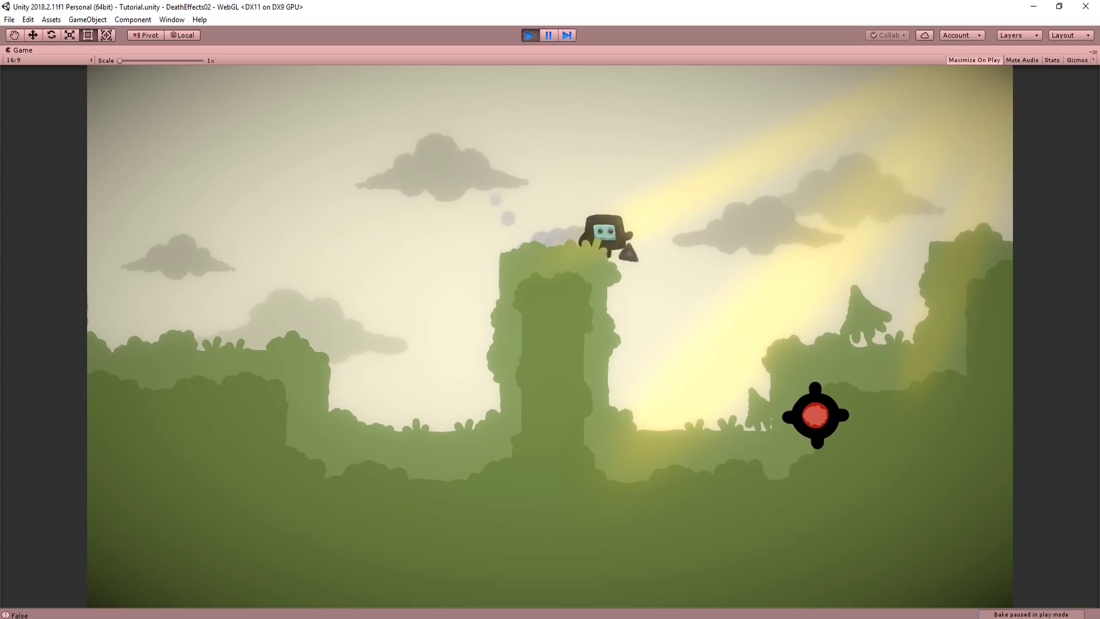
pyautogui.press('space')
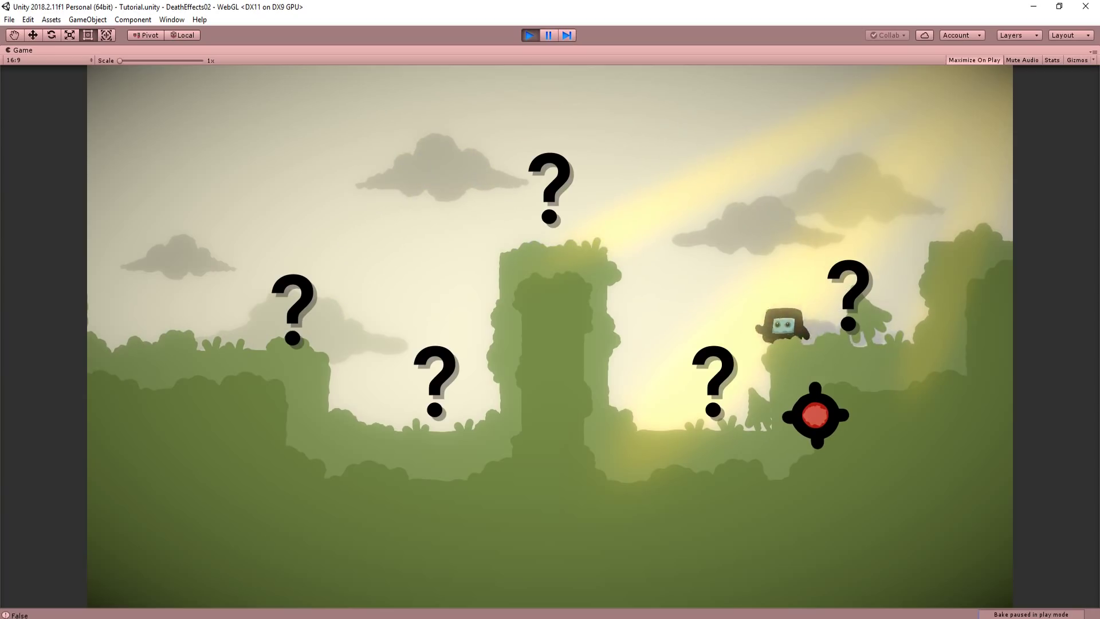
pyautogui.press('space')
pyautogui.press('space')
pyautogui.press('space')
pyautogui.press('space')
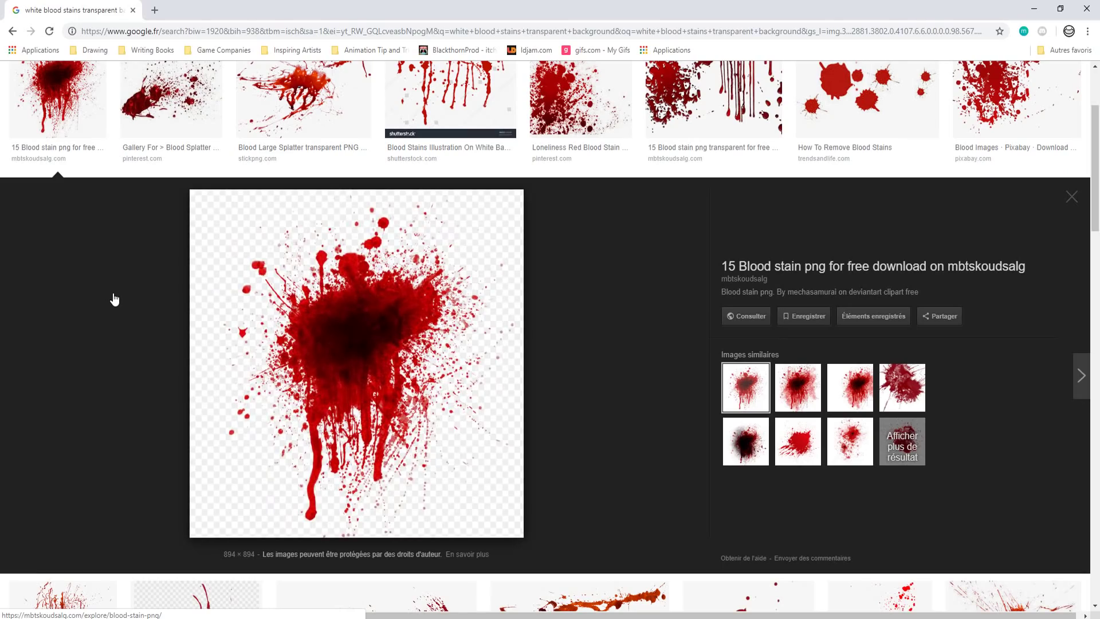
# Switch to the browser and look through the image results for blood stains on a transparent background
pyautogui.scroll(1, 118, 307)
pyautogui.scroll(-1, 118, 307)
pyautogui.scroll(-5, 118, 308)
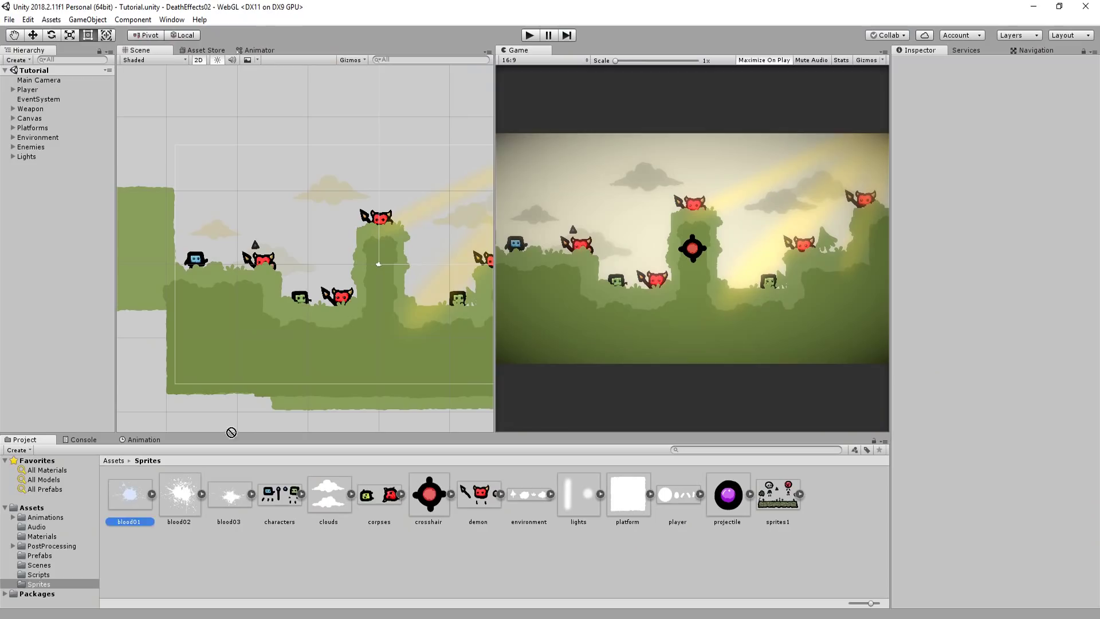
# Place the blood01 sprite in the scene above the pit, scale it to about 1.58 and colour it bright red
pyautogui.moveTo(129, 494); pyautogui.dragTo(342, 253)
pyautogui.scroll(-6, 321, 249)
pyautogui.press('r')
pyautogui.click(998, 155)
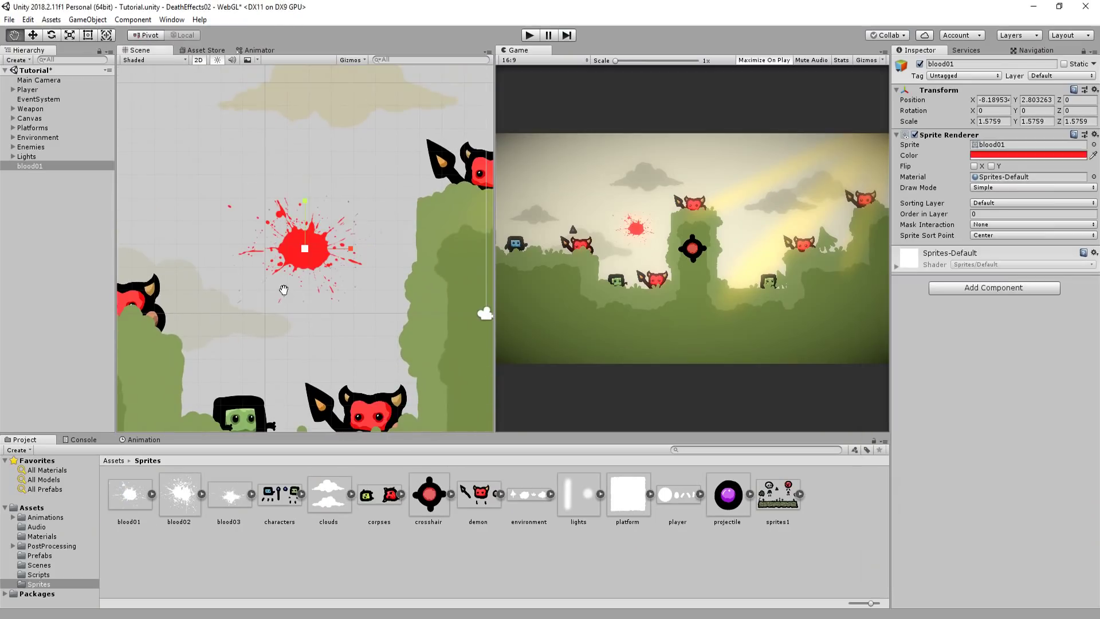
# Save the blood01 object as a prefab in the Prefabs folder and remove it from the scene
pyautogui.click(35, 166)
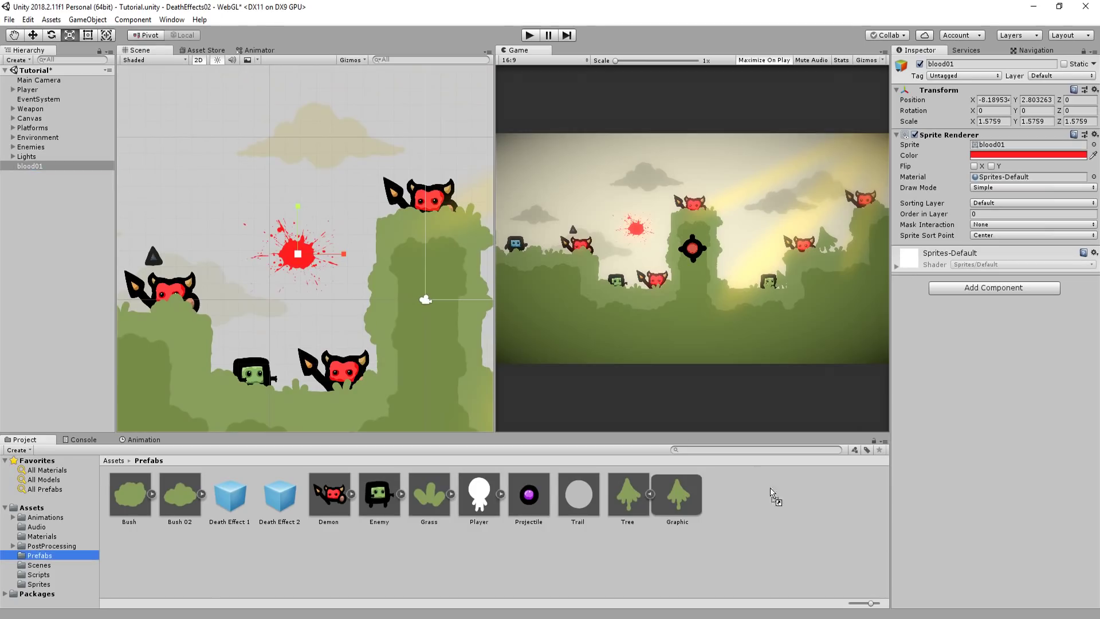
pyautogui.moveTo(772, 492); pyautogui.dragTo(772, 491)
pyautogui.click(30, 166)
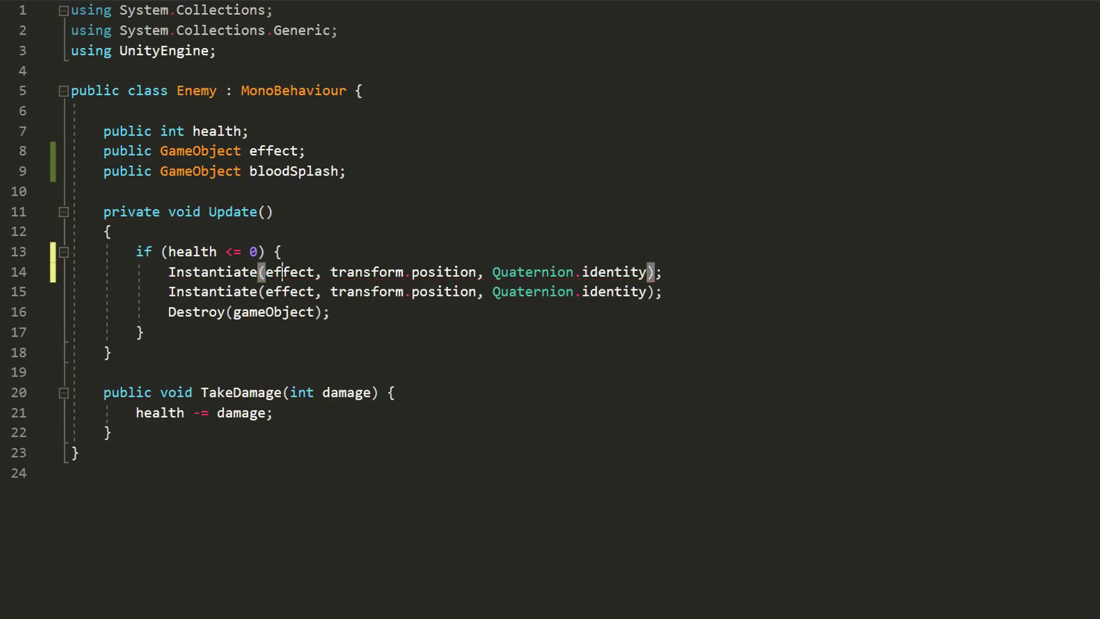
# In the Enemy script, replace effect with bloodSplash in the first Instantiate call of the death check
pyautogui.doubleClick(282, 273)
pyautogui.write('blood')
pyautogui.press('Tab')
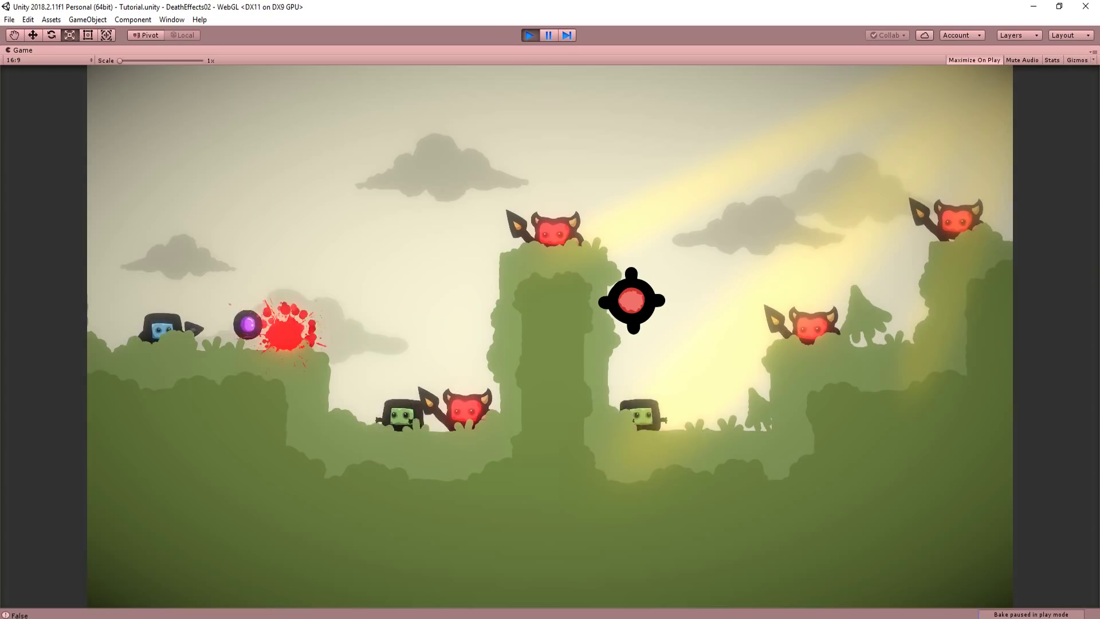
# Play the game and shoot enemies on several platforms to test the blood splash left where they die
pyautogui.press('d')
pyautogui.press('space')
pyautogui.click(637, 243)
pyautogui.click(642, 250)
pyautogui.press('a')
pyautogui.click(644, 254)
pyautogui.click(648, 255)
pyautogui.press('d')
pyautogui.press('space')
pyautogui.press('a')
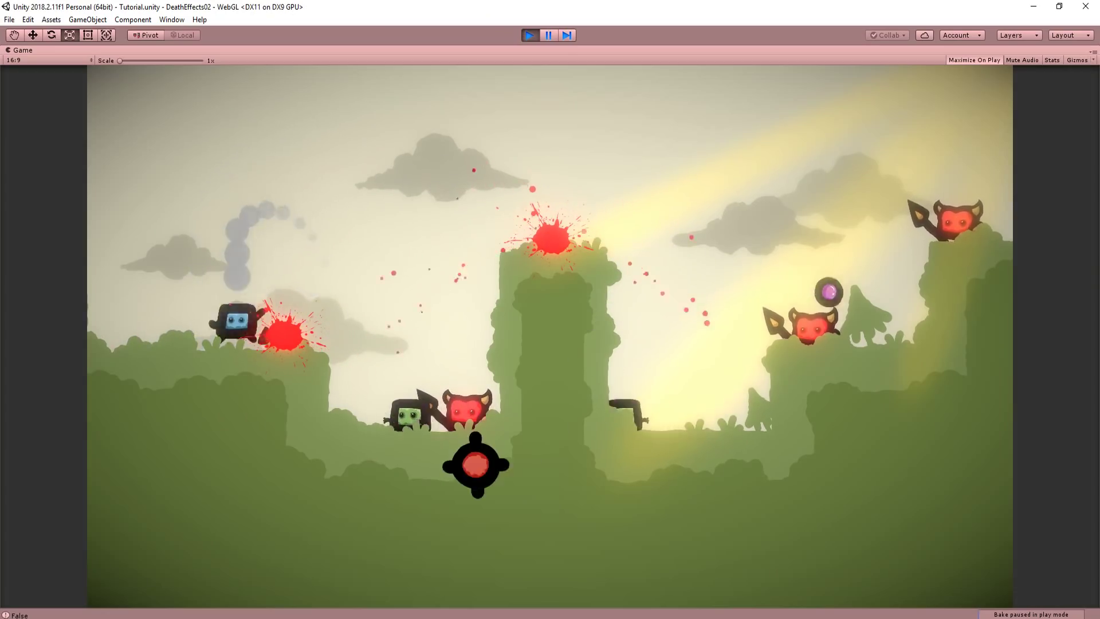
pyautogui.press('d')
pyautogui.press('space')
pyautogui.click(477, 456)
pyautogui.press('a')
pyautogui.click(500, 432)
pyautogui.click(501, 437)
pyautogui.click(503, 440)
pyautogui.press('d')
pyautogui.press('space')
pyautogui.press('a')
pyautogui.click(491, 436)
pyautogui.press('d')
pyautogui.press('space')
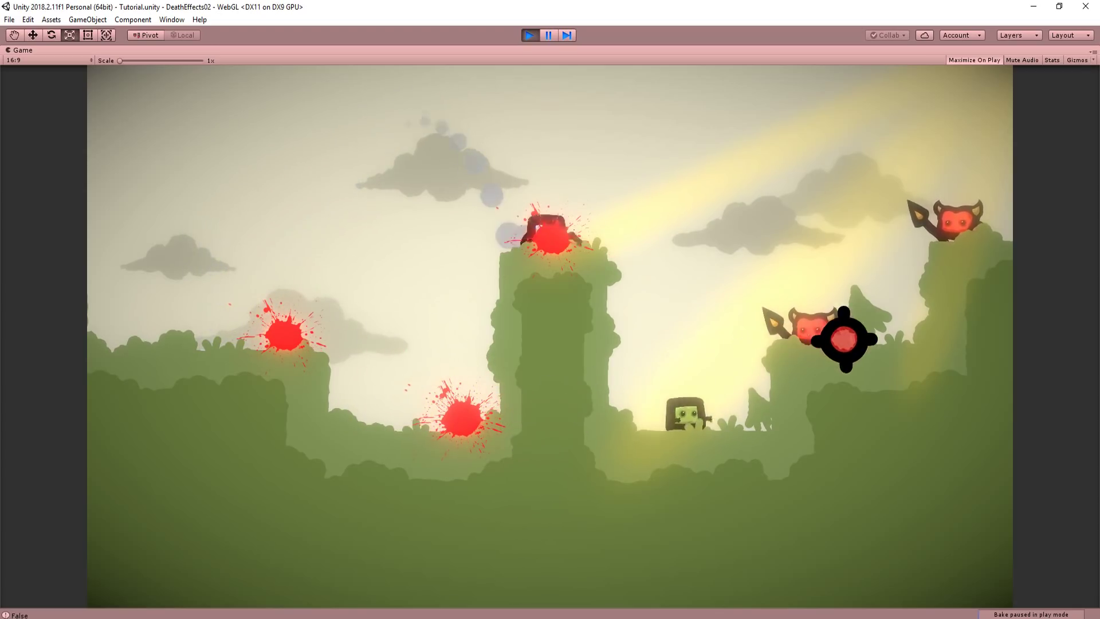
pyautogui.press('space')
pyautogui.click(846, 346)
pyautogui.click(849, 351)
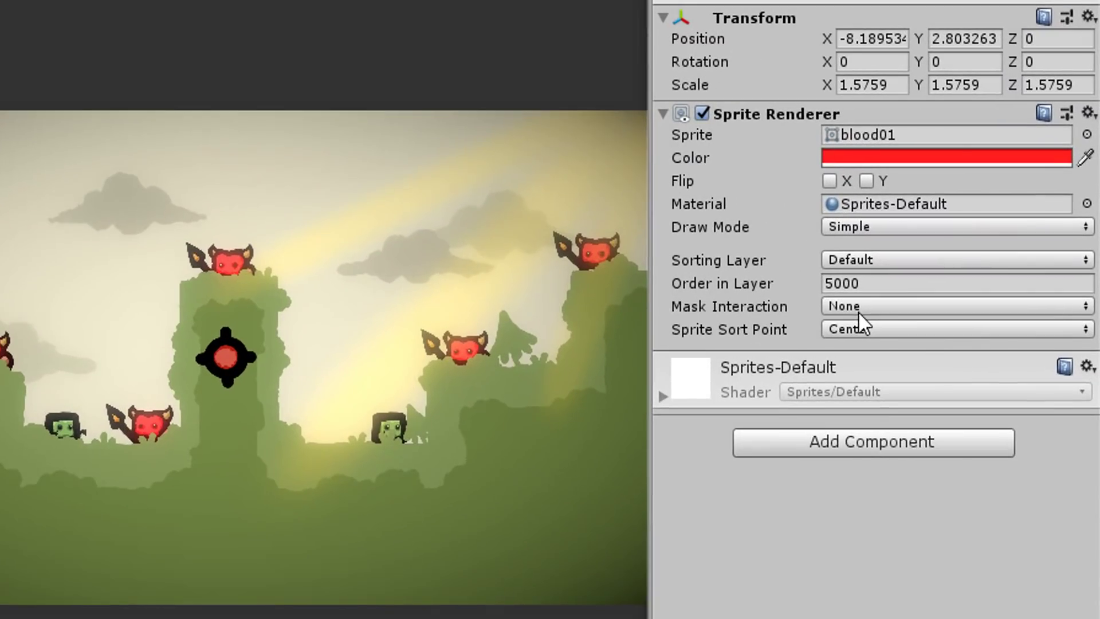
# Set the blood01 prefab's Mask Interaction to Visible Inside Mask
pyautogui.click(987, 226)
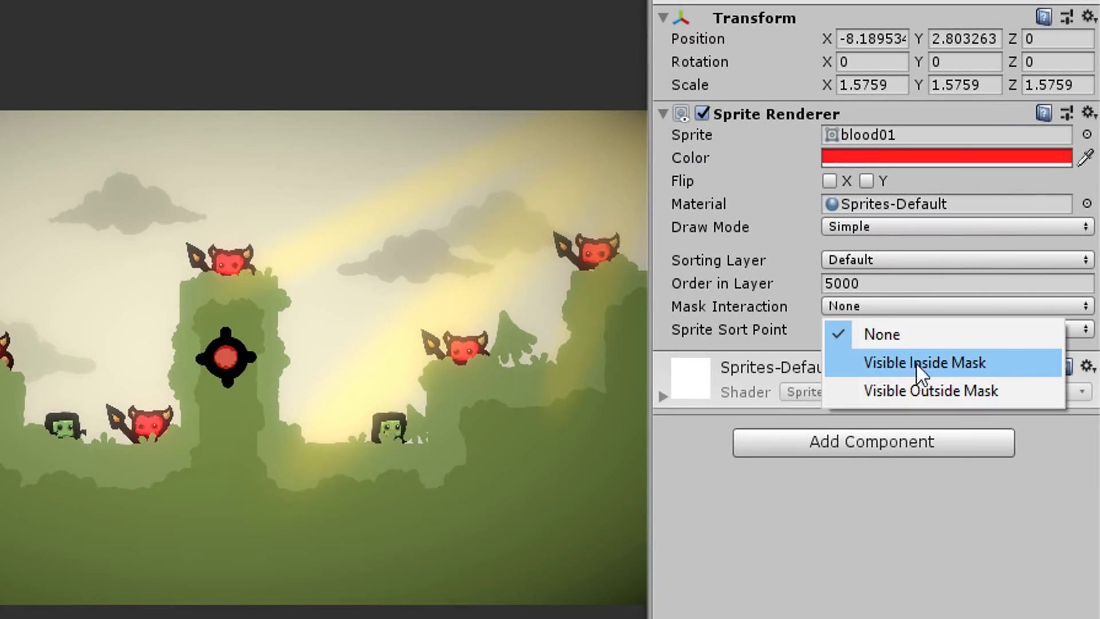
pyautogui.click(945, 363)
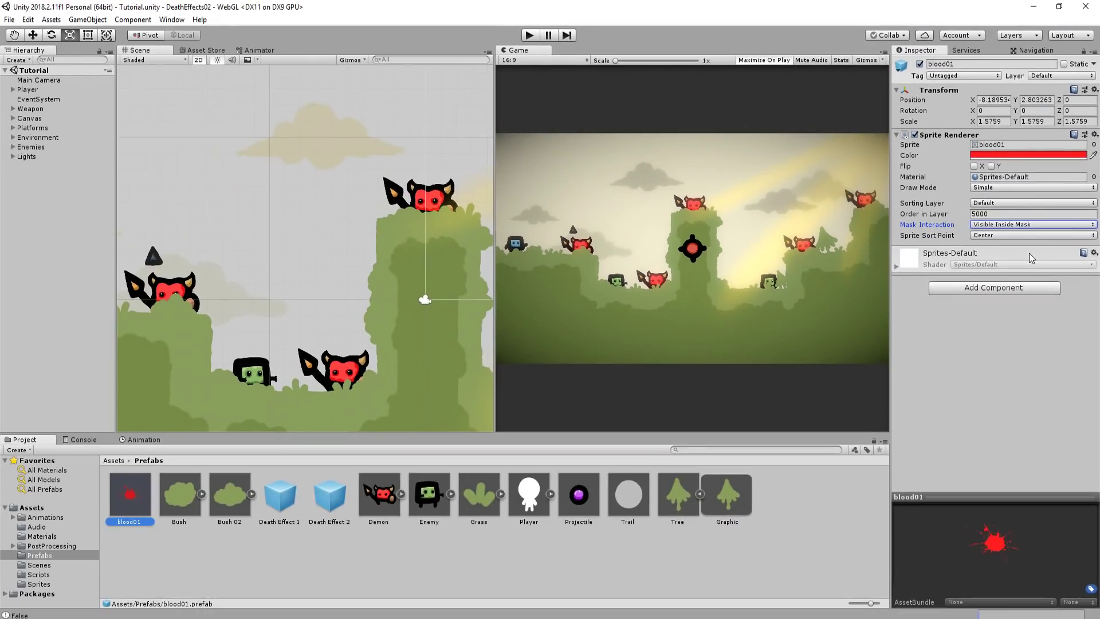
# Add a Sprite Mask component to the Bush's Graphic object and assign it the environment_1 sprite
pyautogui.click(280, 260)
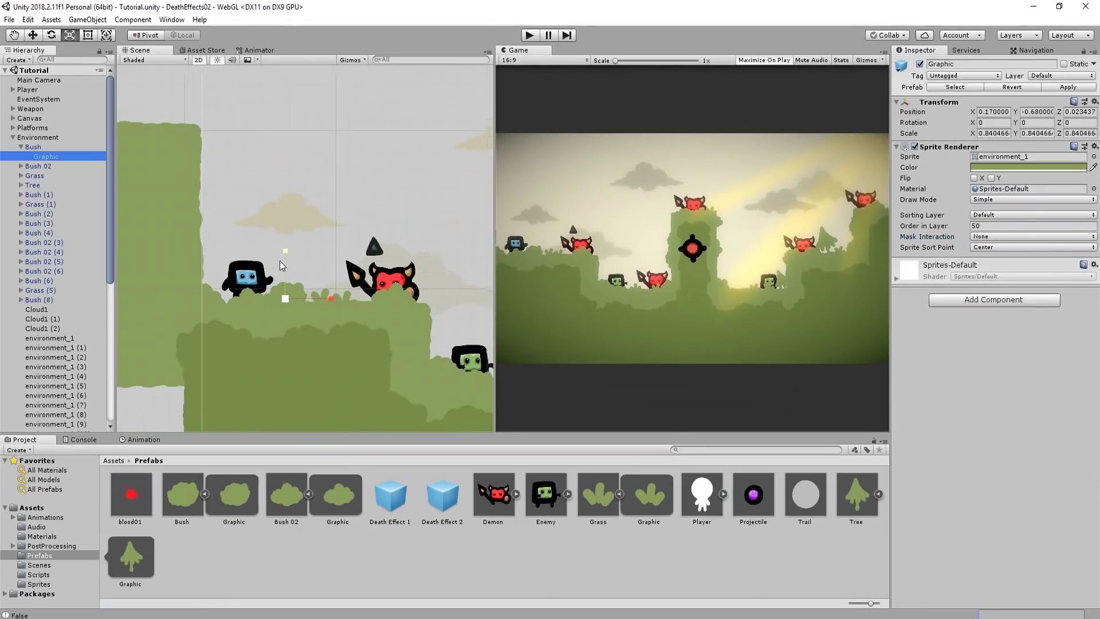
pyautogui.scroll(-1, 280, 260)
pyautogui.press('w')
pyautogui.scroll(3, 292, 282)
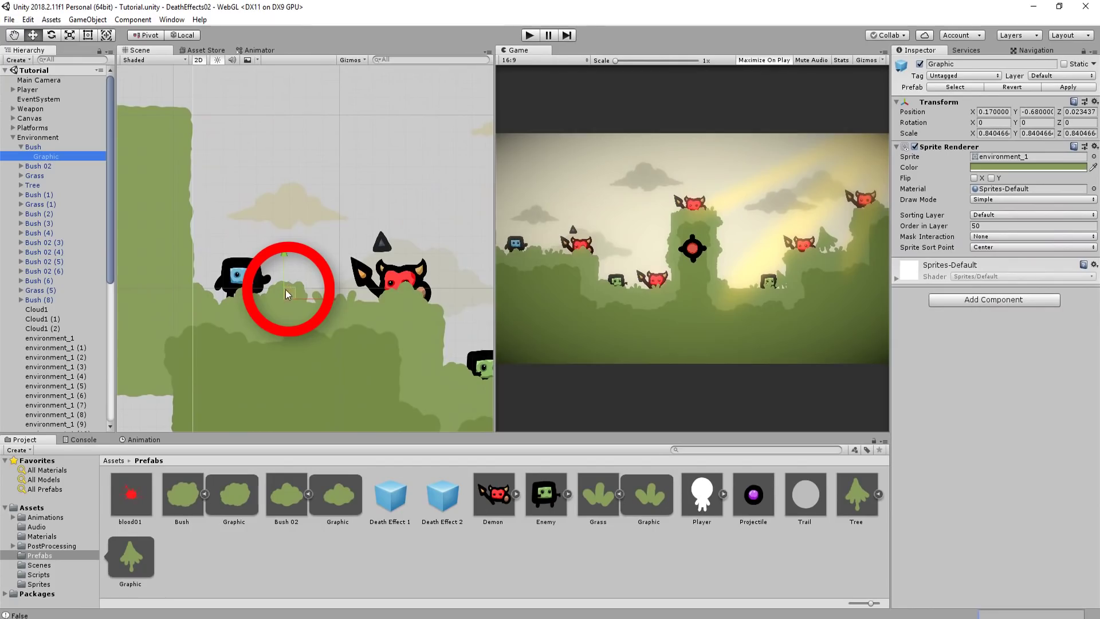
pyautogui.click(994, 300)
pyautogui.click(974, 347)
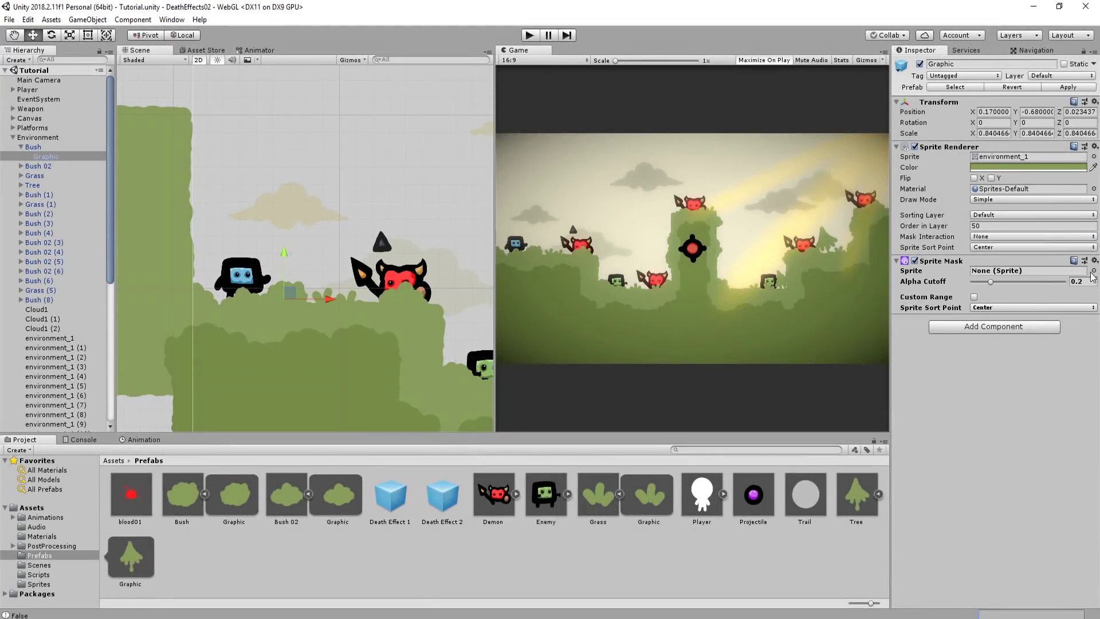
pyautogui.click(1093, 271)
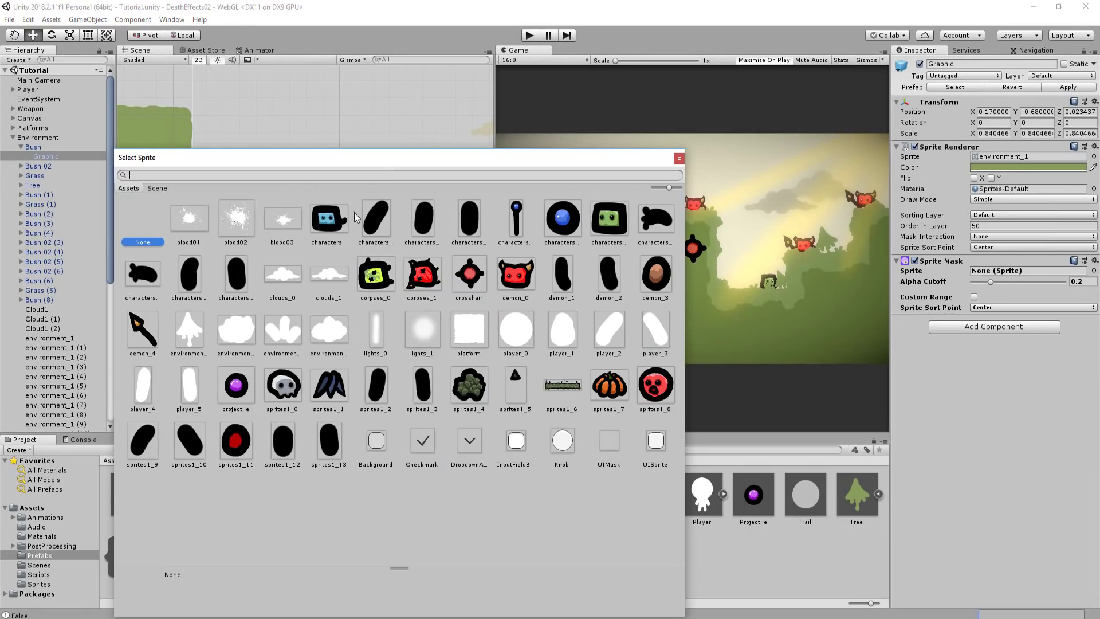
pyautogui.click(243, 324)
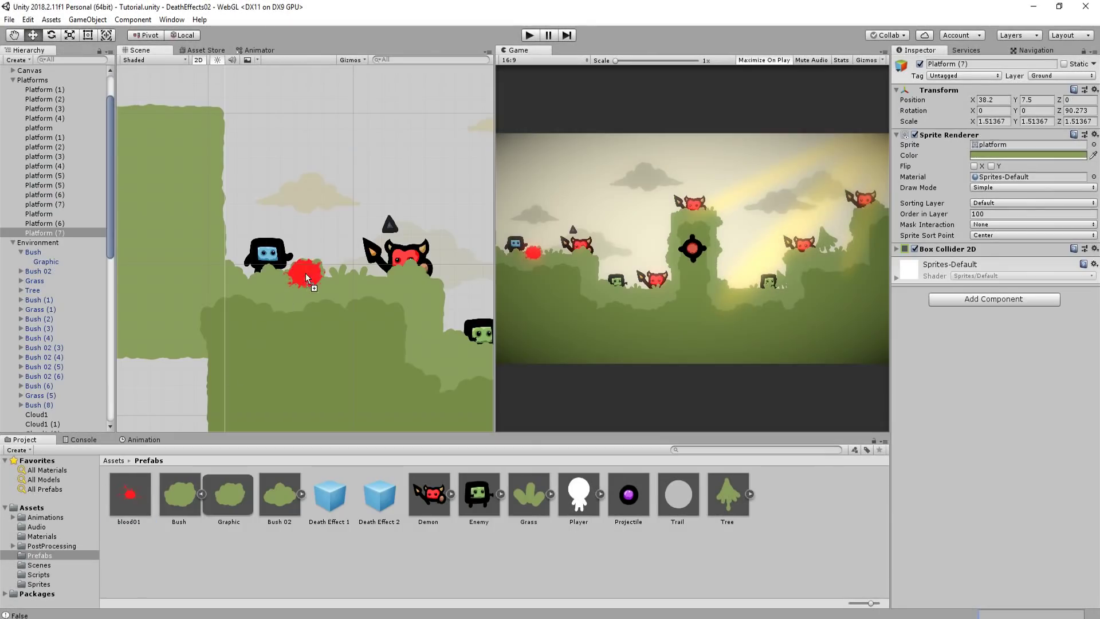
# Place the blood01 prefab in the scene and move it over the platforms and bushes to check the masking
pyautogui.moveTo(306, 274); pyautogui.dragTo(308, 278)
pyautogui.scroll(2, 308, 267)
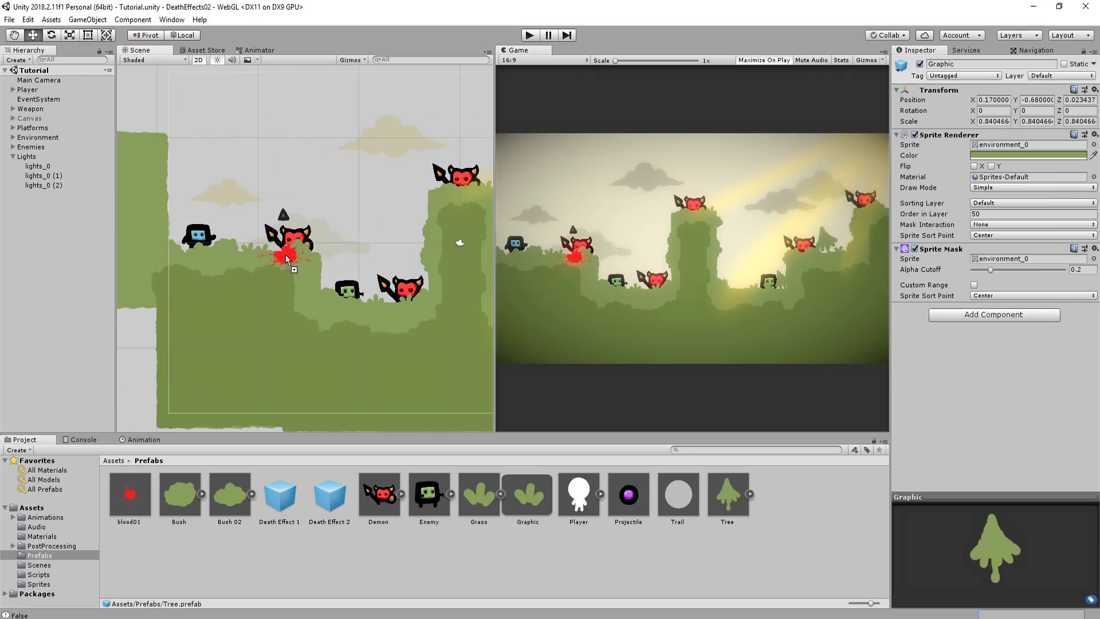
pyautogui.moveTo(286, 254); pyautogui.dragTo(286, 256)
pyautogui.scroll(1, 291, 249)
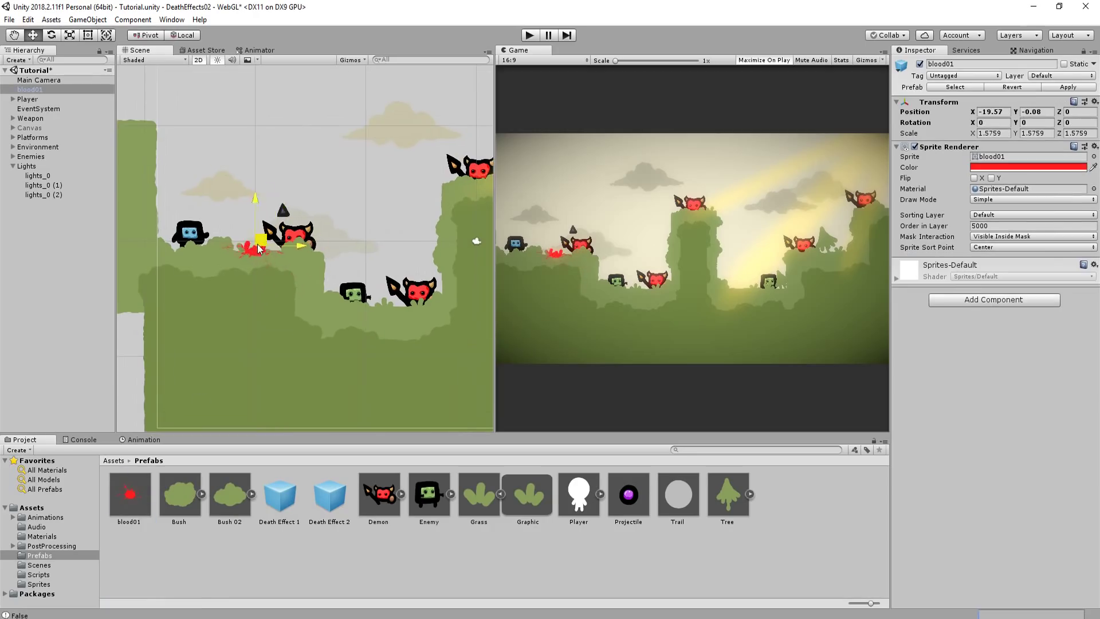
pyautogui.scroll(-1, 321, 298)
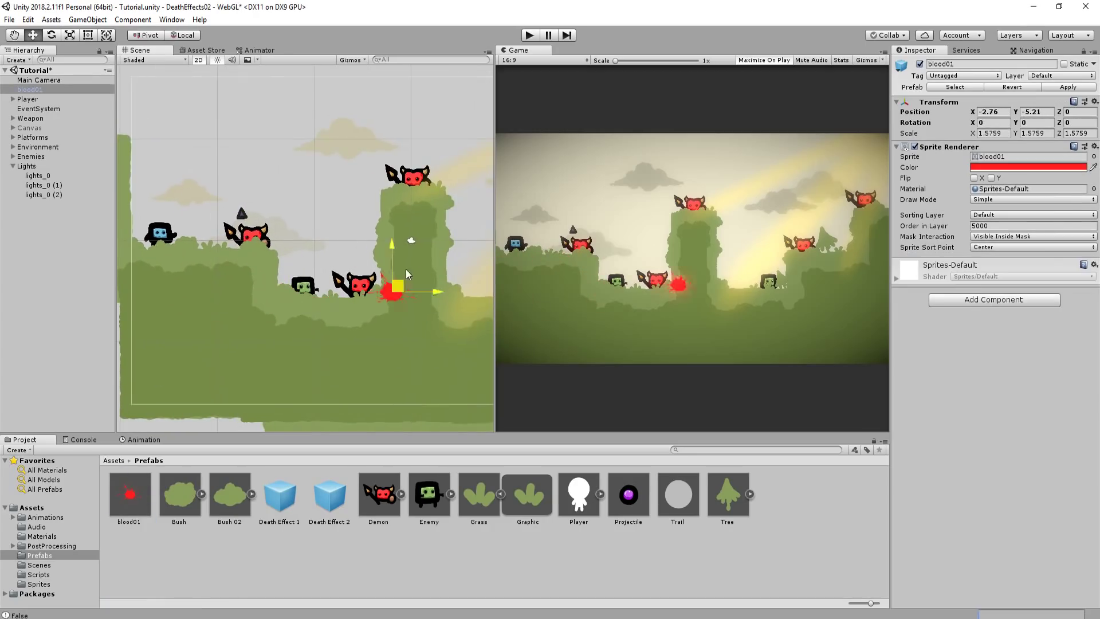
pyautogui.moveTo(438, 192); pyautogui.dragTo(463, 190)
pyautogui.moveTo(382, 206); pyautogui.dragTo(284, 220, button='middle')
pyautogui.scroll(-4, 284, 219)
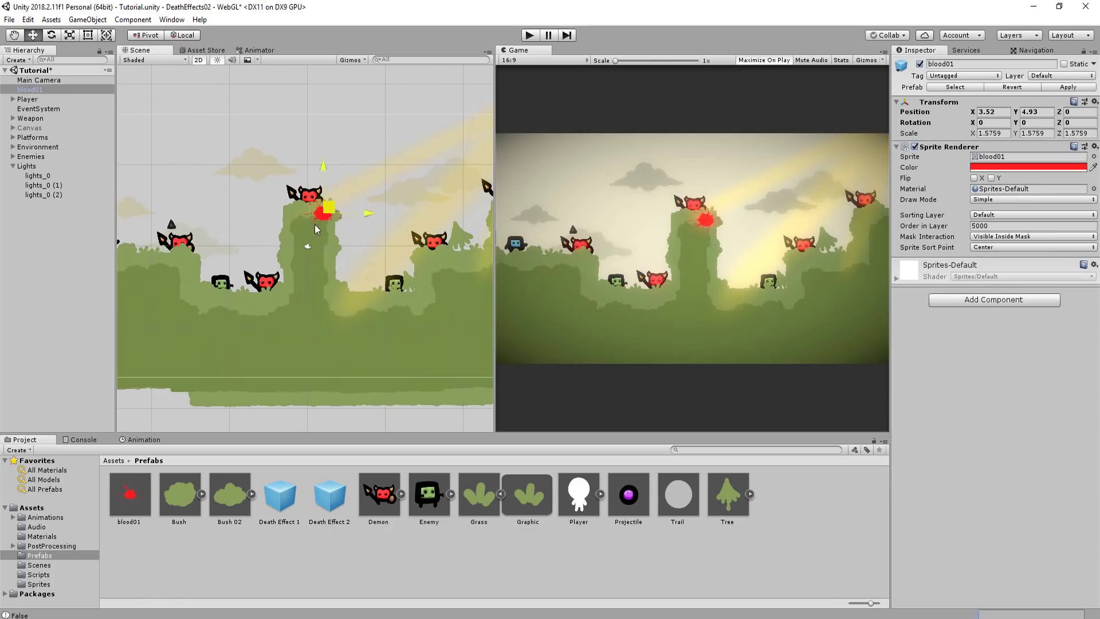
# Run the game and shoot the enemies in the pit to test the masked blood splashes
pyautogui.hotkey('ctrl', 'p')
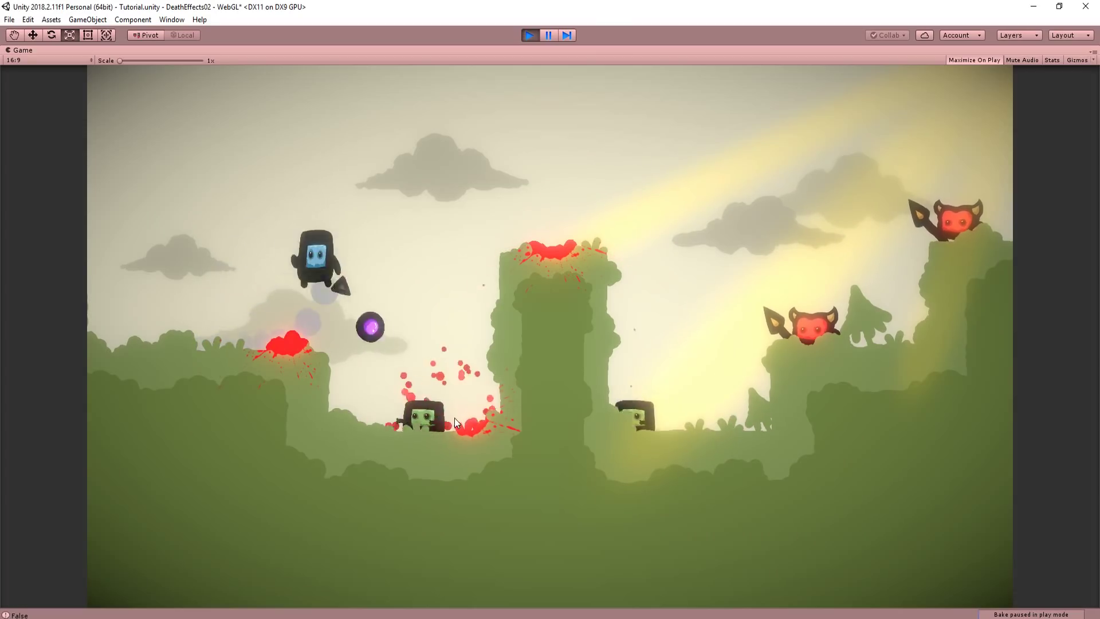
pyautogui.click(454, 420)
pyautogui.press('a')
pyautogui.click(452, 424)
pyautogui.press('d')
pyautogui.click(459, 430)
pyautogui.press('space')
pyautogui.click(479, 429)
pyautogui.press('d')
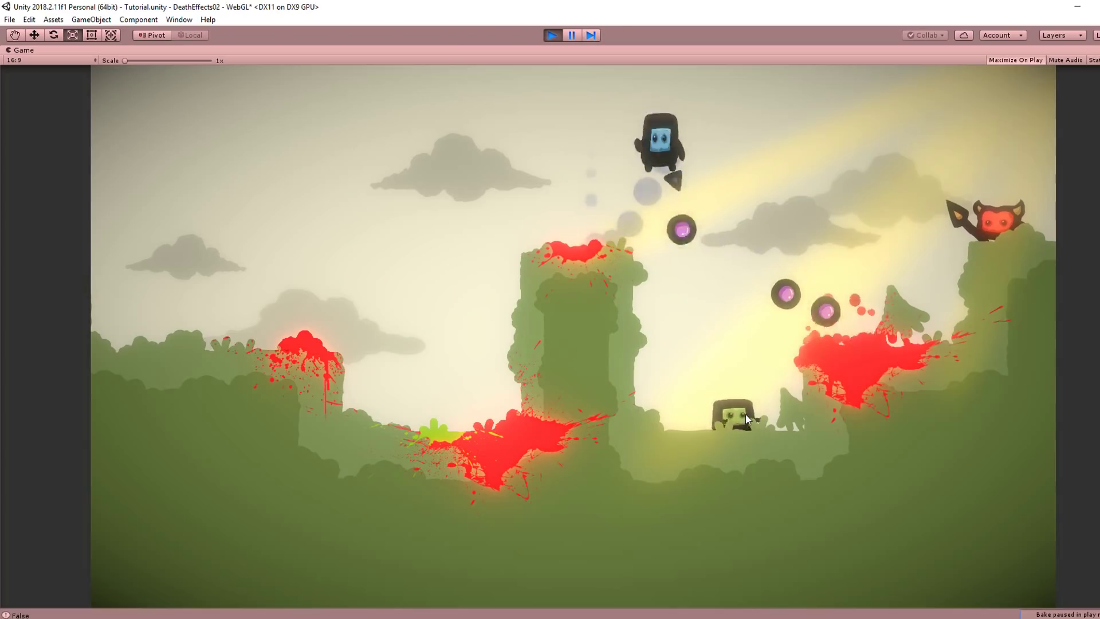
# Shoot the remaining green enemy and the demon on the highest ledge to test their coloured blood splashes
pyautogui.click(742, 417)
pyautogui.click(710, 437)
pyautogui.press('a')
pyautogui.click(719, 432)
pyautogui.press('space')
pyautogui.press('d')
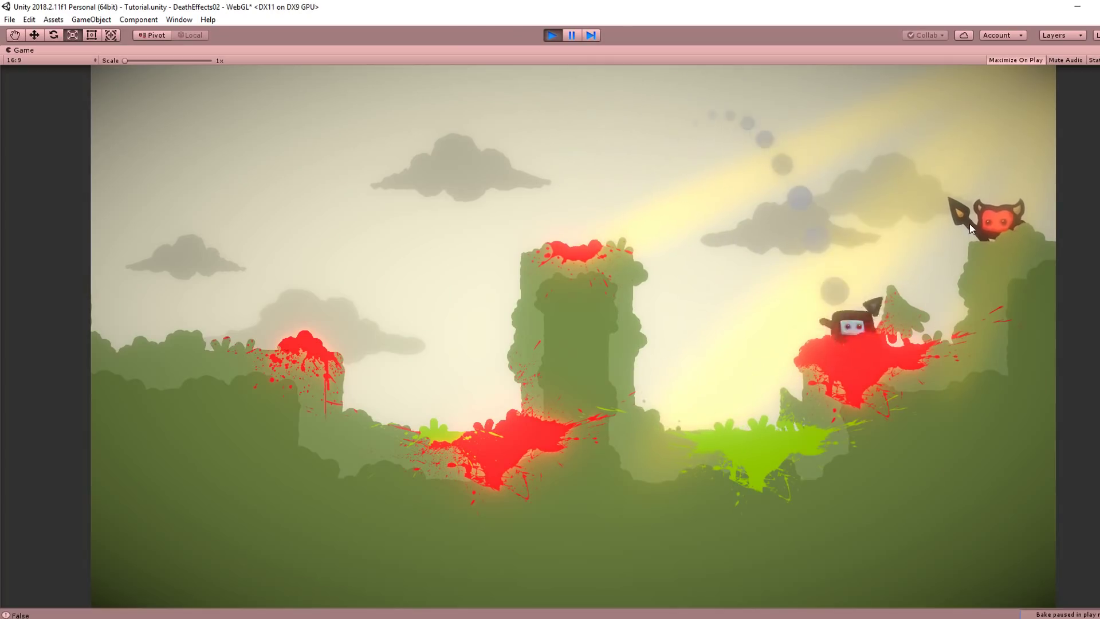
pyautogui.press('space')
pyautogui.press('a')
pyautogui.click(1028, 227)
pyautogui.press('d')
pyautogui.press('space')
pyautogui.press('a')
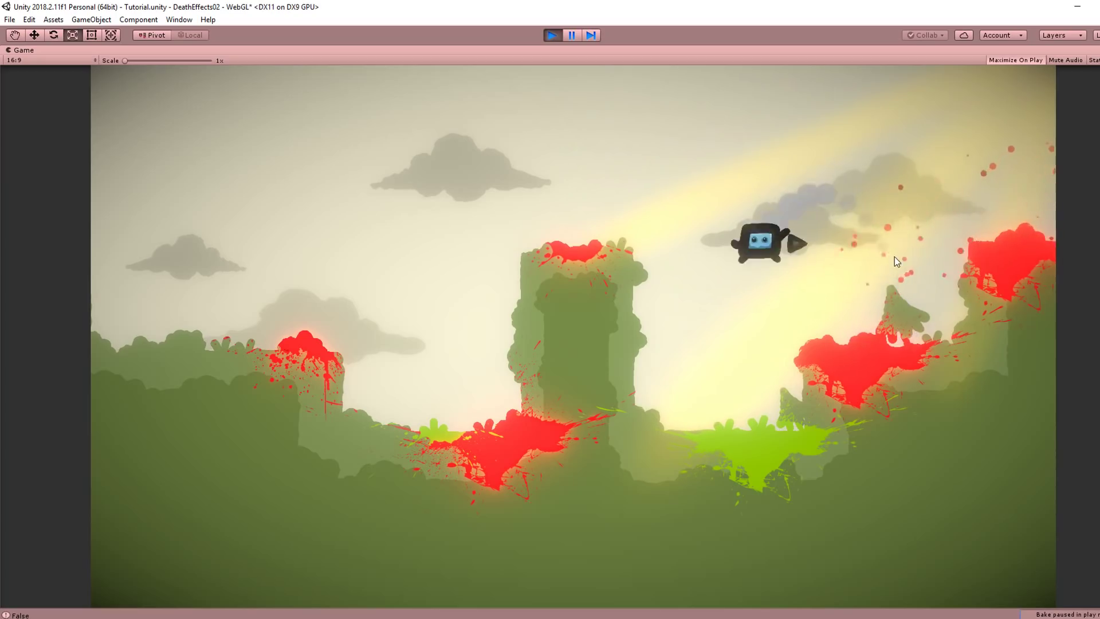
# Move and jump the player back across the level to inspect the blood stains on the platforms
pyautogui.press('space')
pyautogui.press('space')
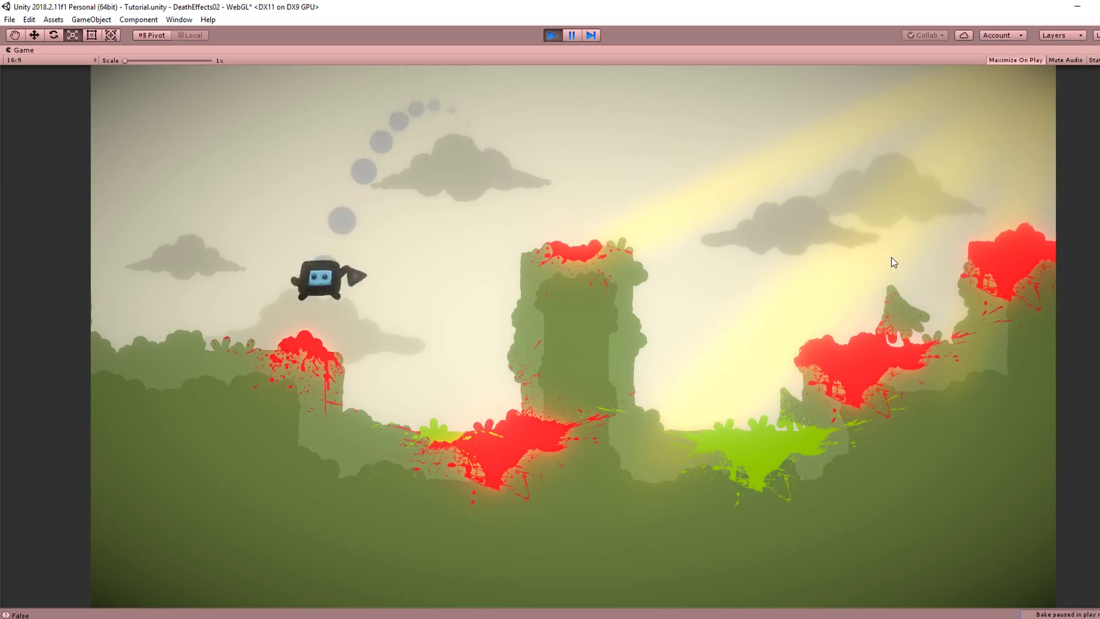
pyautogui.press('d')
pyautogui.press('space')
pyautogui.press('space')
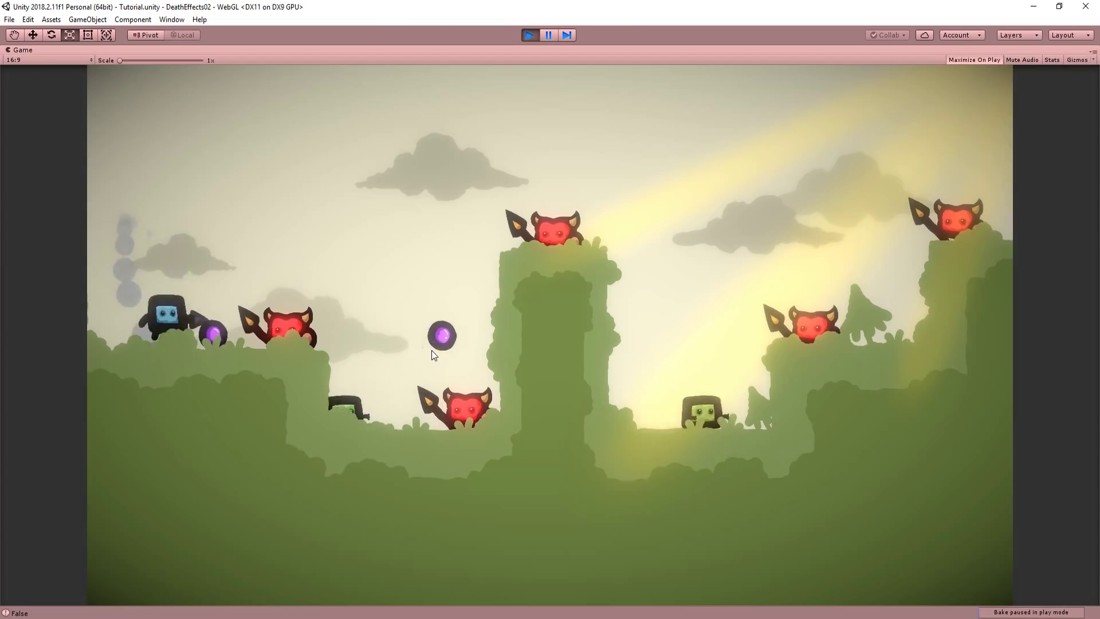
# Jump across the level and shoot the demon on top of the central pillar to test its blood splash
pyautogui.press('space')
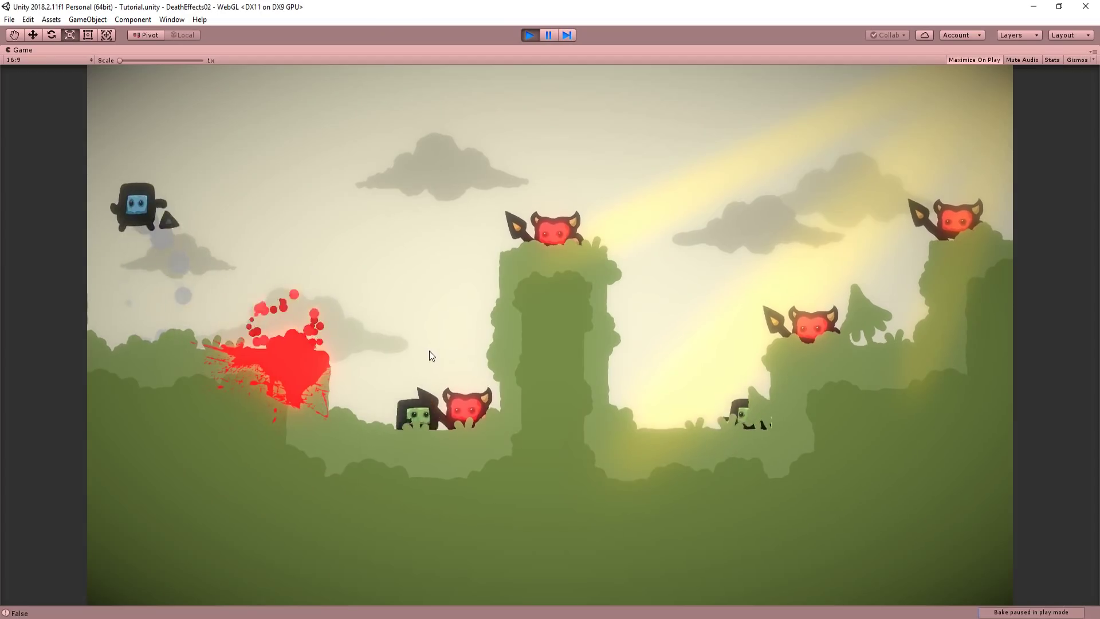
pyautogui.press('d')
pyautogui.press('space')
pyautogui.click(611, 242)
pyautogui.press('a')
pyautogui.click(611, 242)
pyautogui.click(611, 242)
pyautogui.click(611, 243)
# Shoot the demon on the ledge beside the pine tree to test its blood splash
pyautogui.press('d')
pyautogui.press('space')
pyautogui.click(831, 323)
pyautogui.press('space')
pyautogui.press('a')
pyautogui.click(817, 347)
pyautogui.click(816, 350)
pyautogui.click(816, 350)
pyautogui.press('d')
pyautogui.press('space')
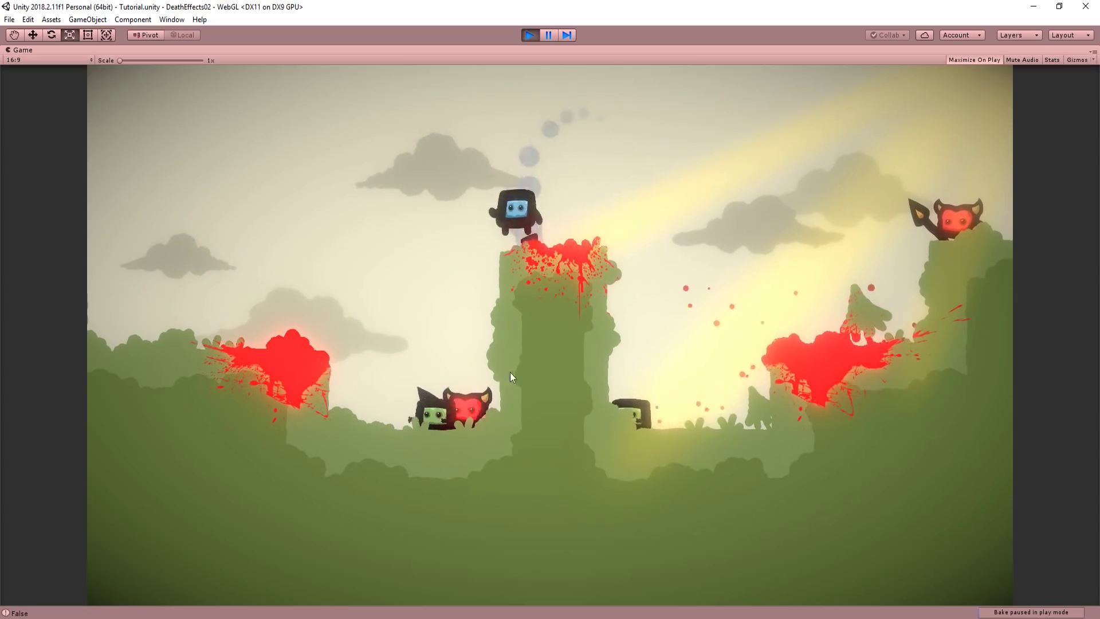
# Jump over the pillar and shoot the demon and green enemy in the pit below it
pyautogui.press('space')
pyautogui.press('a')
pyautogui.click(483, 434)
pyautogui.click(483, 436)
pyautogui.click(484, 436)
pyautogui.click(483, 436)
pyautogui.press('d')
pyautogui.press('space')
pyautogui.press('d')
pyautogui.press('space')
pyautogui.click(484, 431)
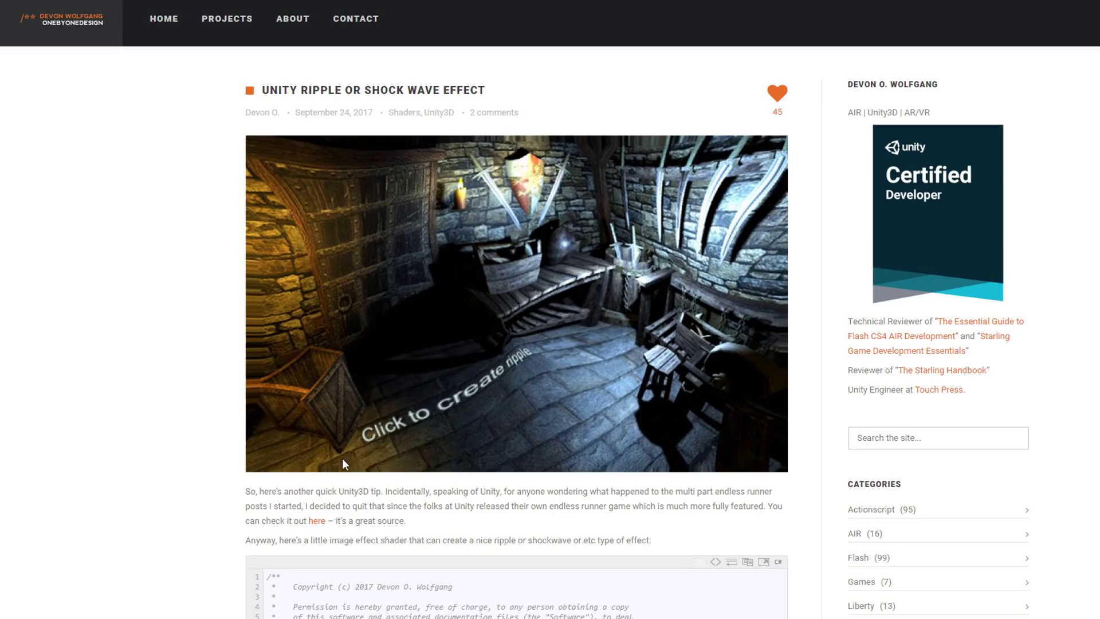
# Browse the ripple effect article to its shader code and create an image effect shader named Ripple in the Scripts folder
pyautogui.scroll(-3, 247, 473)
pyautogui.scroll(-4, 130, 466)
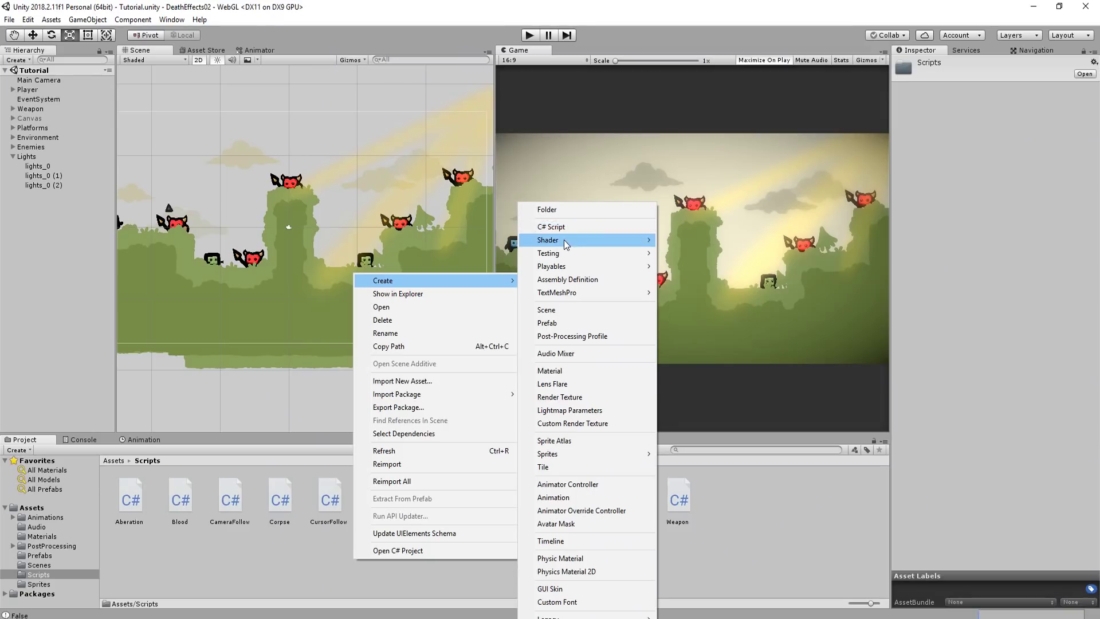
pyautogui.moveTo(564, 240)
pyautogui.click(719, 267)
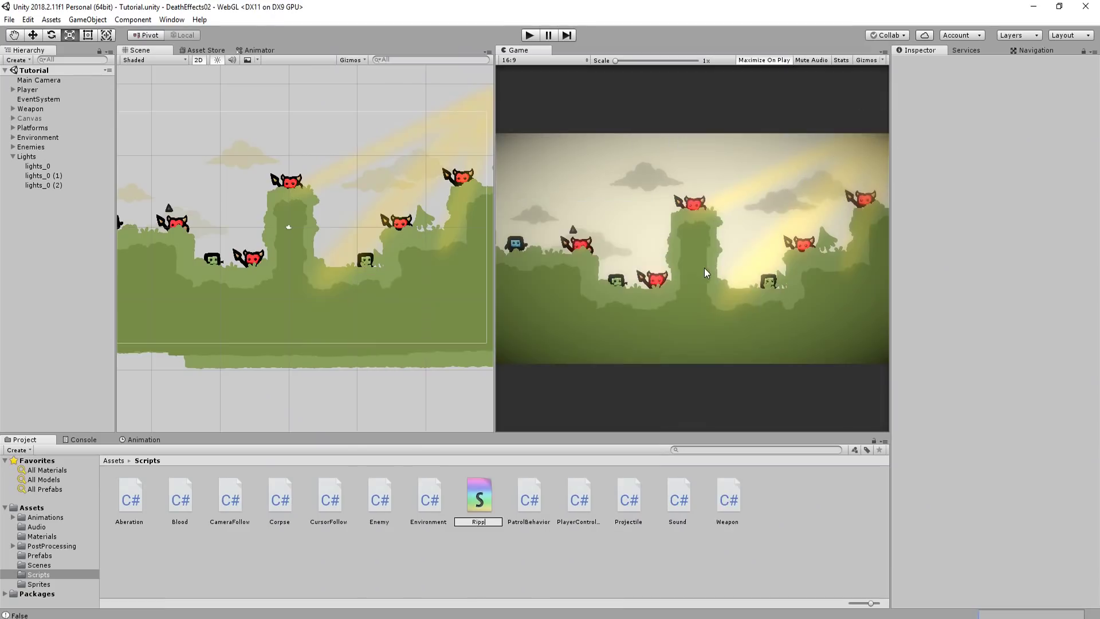
# Replace the default body of the Ripple shader with the code inside the article's PostEffects/Ripple shader
pyautogui.doubleClick(624, 512)
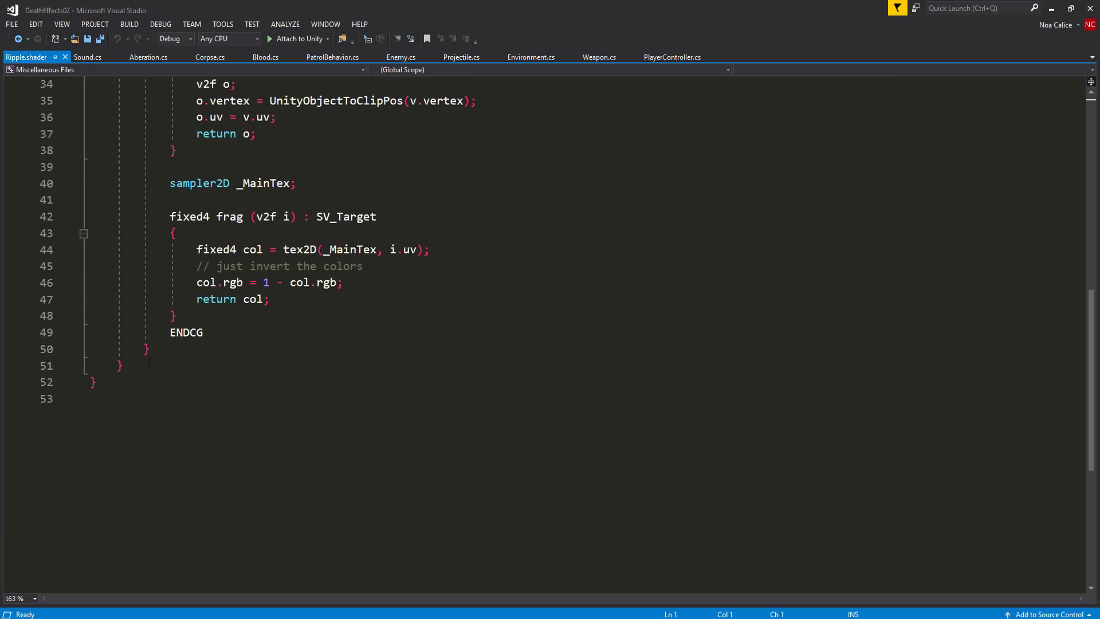
pyautogui.moveTo(98, 381); pyautogui.dragTo(90, 117)
pyautogui.press('Delete')
pyautogui.hotkey('alt', 'Tab')
pyautogui.moveTo(249, 441); pyautogui.dragTo(246, 413)
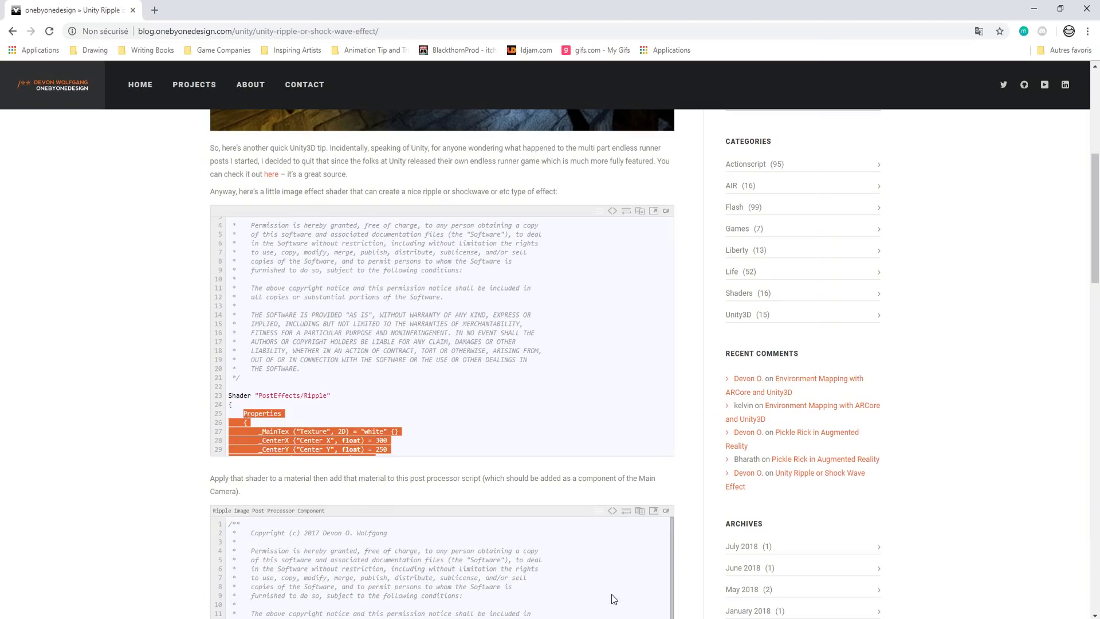
pyautogui.hotkey('alt', 'Tab')
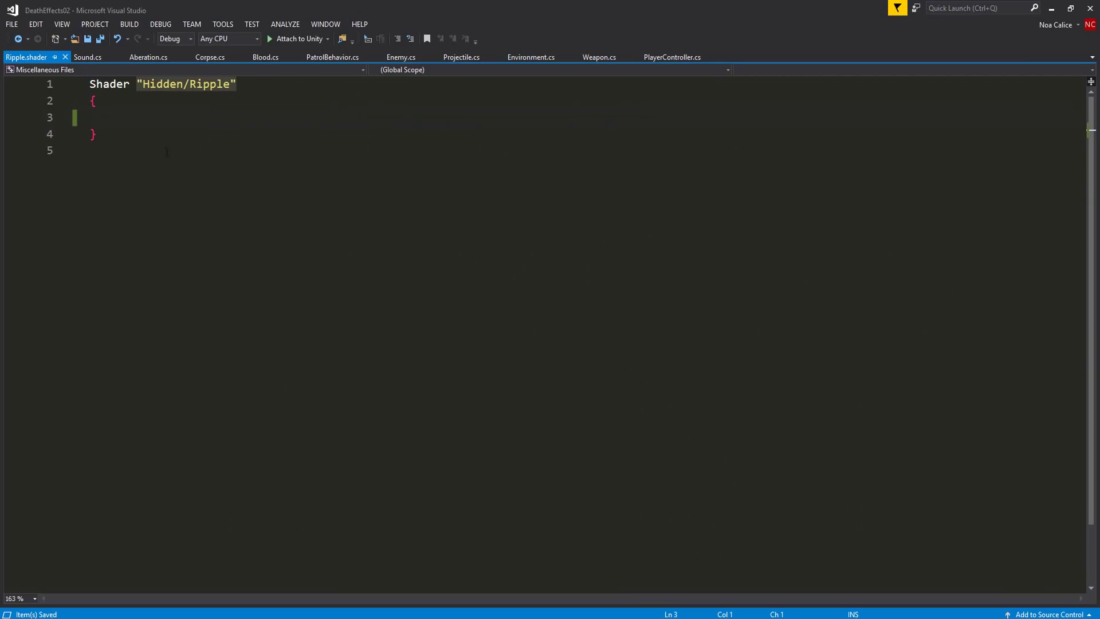
pyautogui.hotkey('ctrl', 'v')
pyautogui.scroll(10, 257, 293)
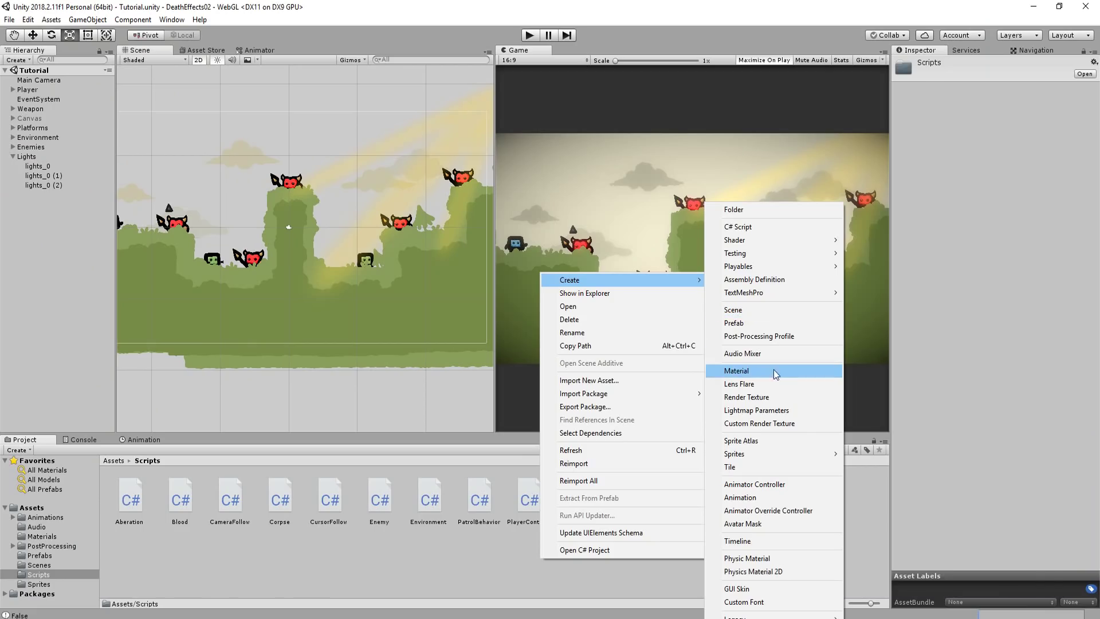
# Create a material named RippleMAT in the Scripts folder and apply the Ripple shader to it
pyautogui.click(777, 374)
pyautogui.write('Ripple')
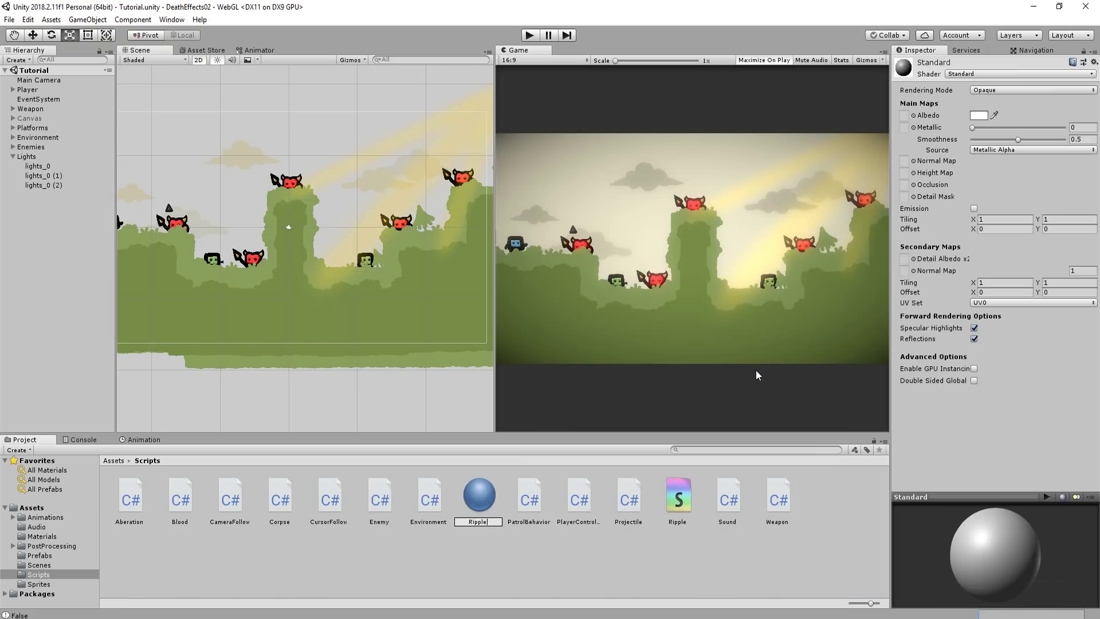
pyautogui.write('MAT')
pyautogui.press('Return')
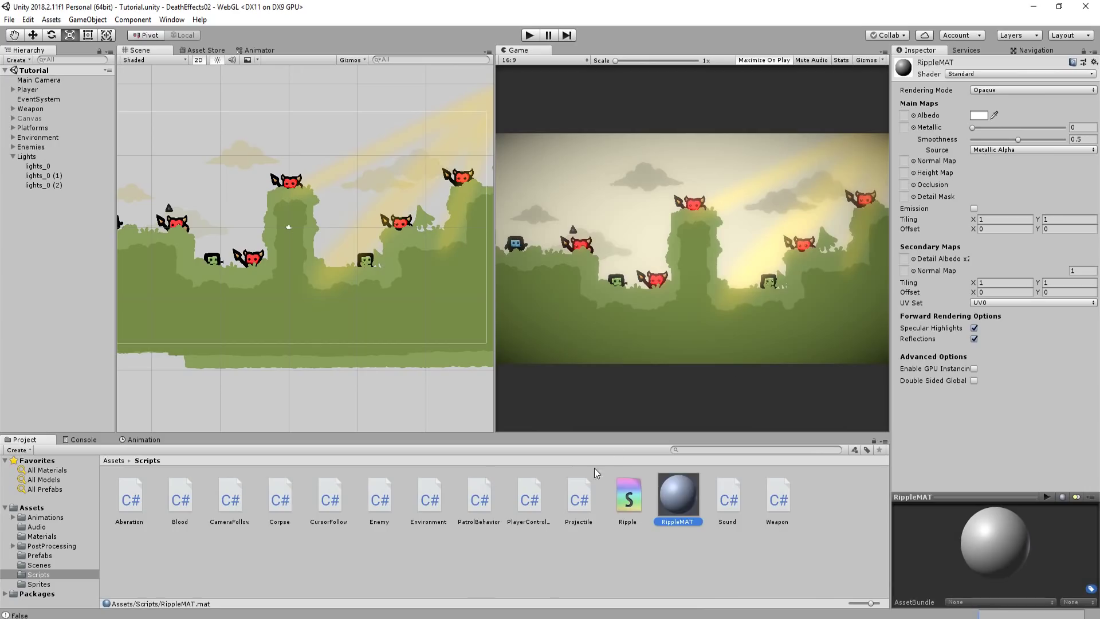
pyautogui.click(632, 499)
pyautogui.moveTo(972, 419); pyautogui.dragTo(976, 396)
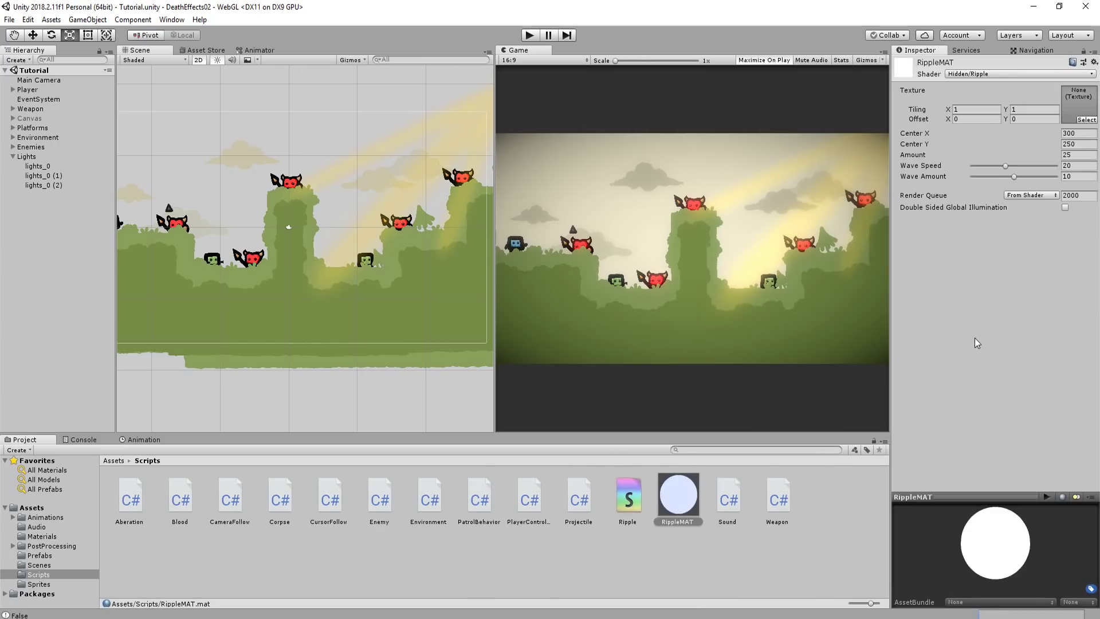
# Create a C# script named RipplePostProcessor in the Scripts folder
pyautogui.rightClick(742, 550)
pyautogui.moveTo(768, 278)
pyautogui.click(907, 225)
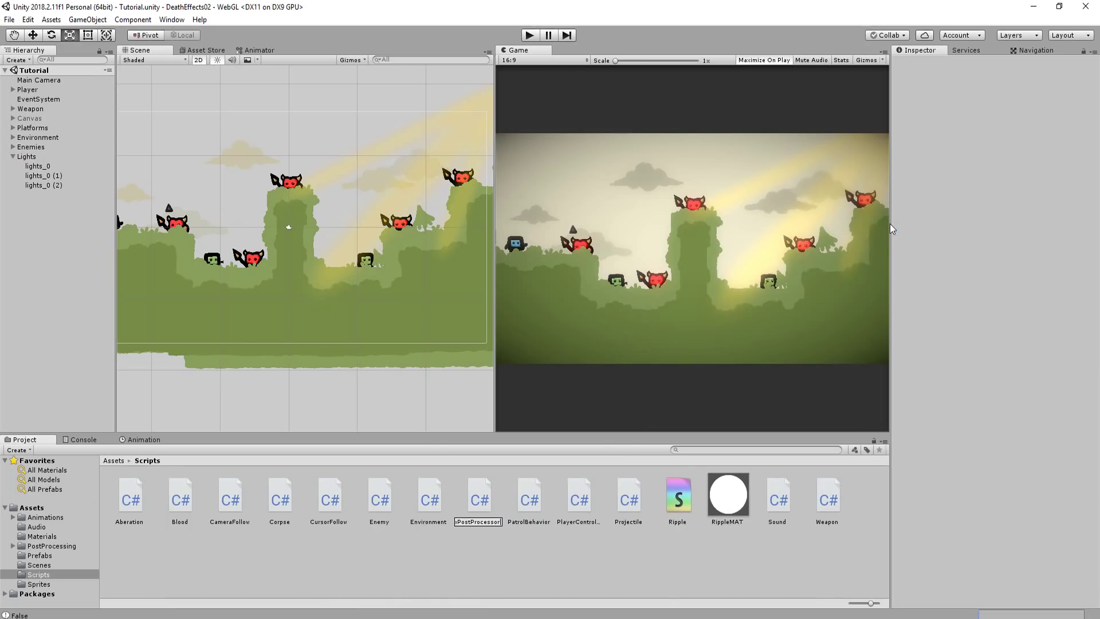
pyautogui.press('Return')
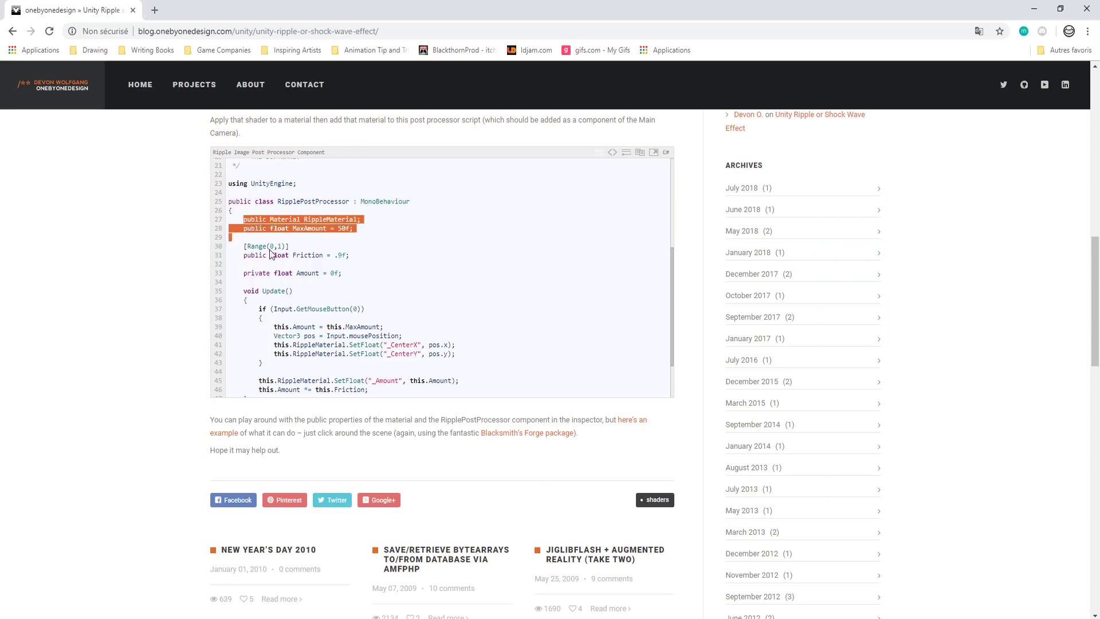
# Replace the RipplePostProcessor class body with the post processor code copied from the article
pyautogui.moveTo(243, 188); pyautogui.dragTo(359, 395)
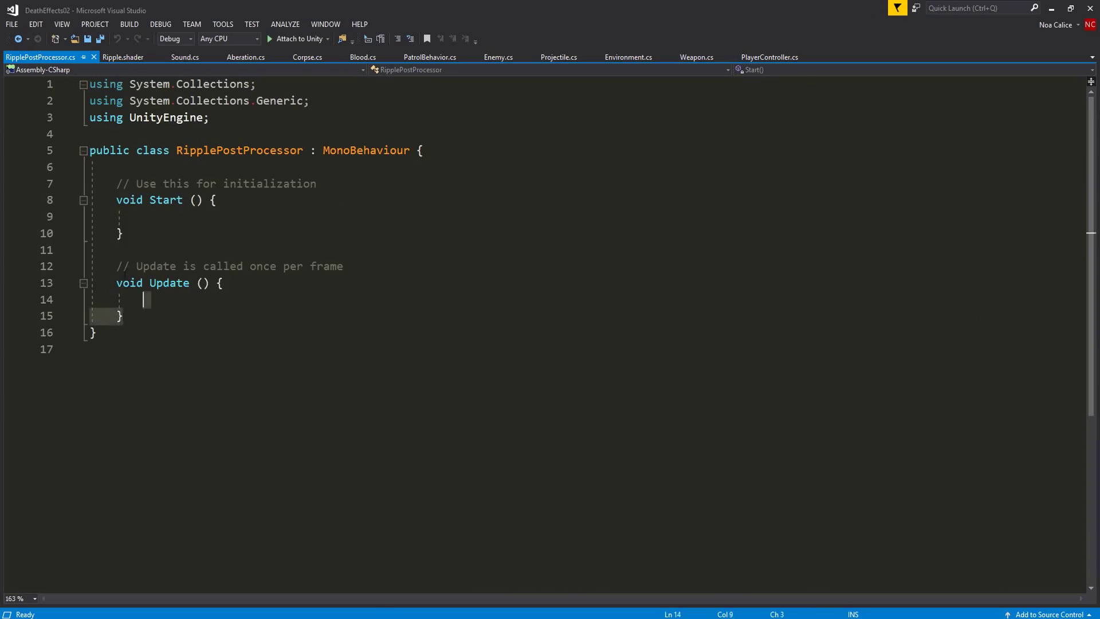
pyautogui.moveTo(91, 176); pyautogui.dragTo(326, 313)
pyautogui.write('public Material RippleMaterial; public float MaxAmount = 50f;  [Range(0, 1)] public float Friction = .9f;  private float Amount = 0f;  void Update() { if (Input.GetMouseButton(0)) { this.Amount = this.MaxAmount; Vector3 pos = Input.mousePosition; this.RippleMaterial.SetFloat("_CenterX", pos.x); this.RippleMaterial.SetFloat("_CenterY", pos.y); }  this.RippleMaterial.SetFloat("_Amount", this.Amount); this.Amount *= this.Friction; }  void OnRenderImage(RenderTexture src, RenderTexture dst) { Graphics.Blit(src, dst, this.RippleMaterial); }')
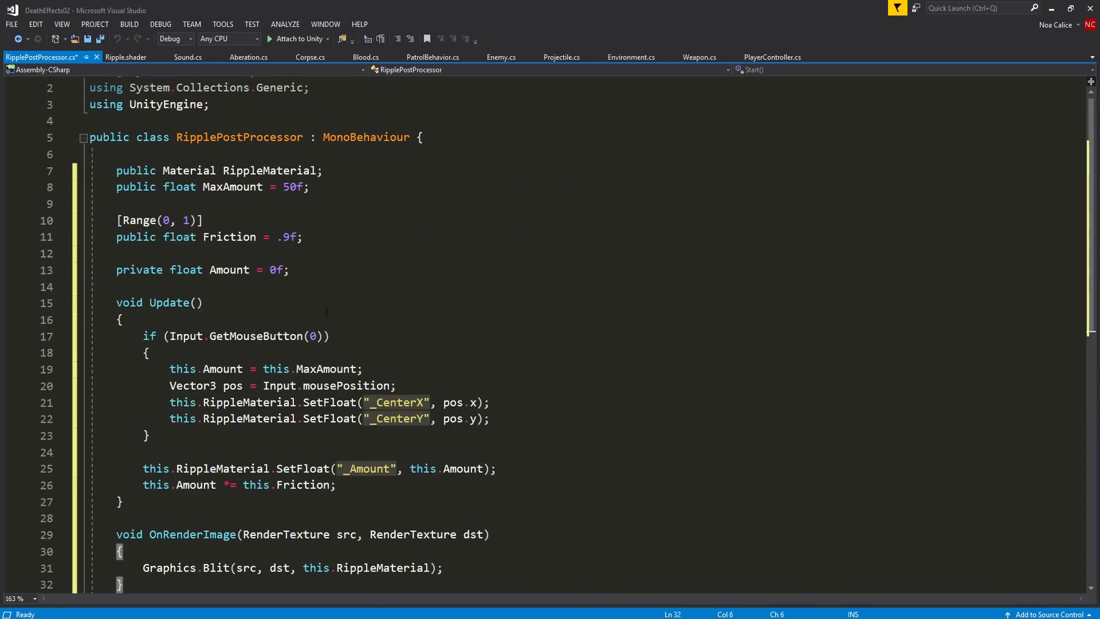
# Attach the RipplePostProcessor script to the Main Camera and assign RippleMAT as its ripple material
pyautogui.moveTo(729, 498); pyautogui.dragTo(804, 502)
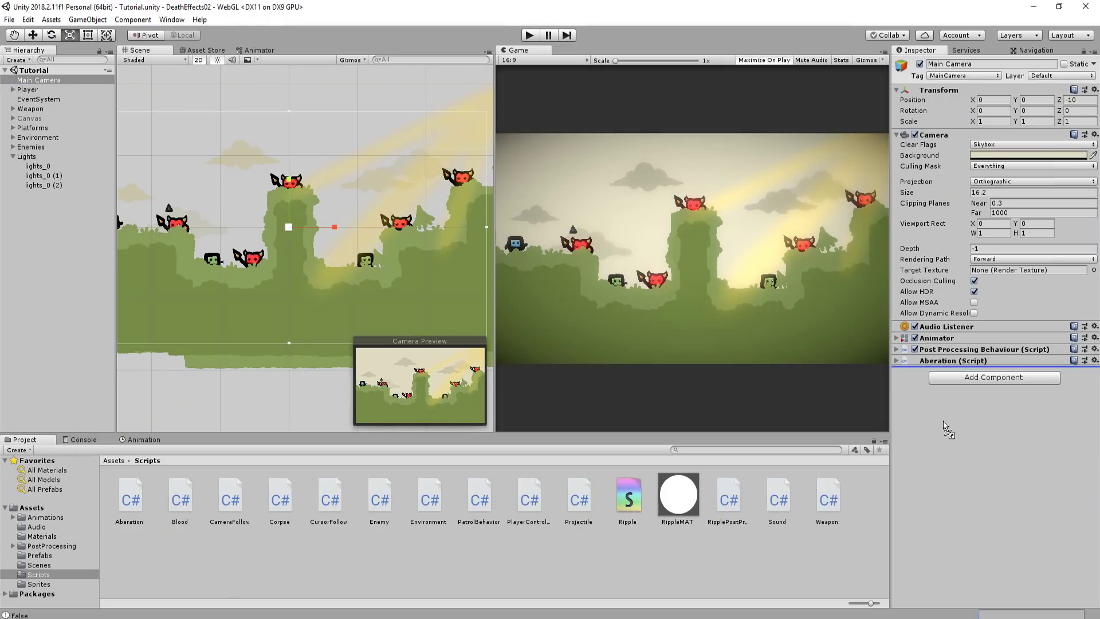
pyautogui.moveTo(945, 422); pyautogui.dragTo(950, 418)
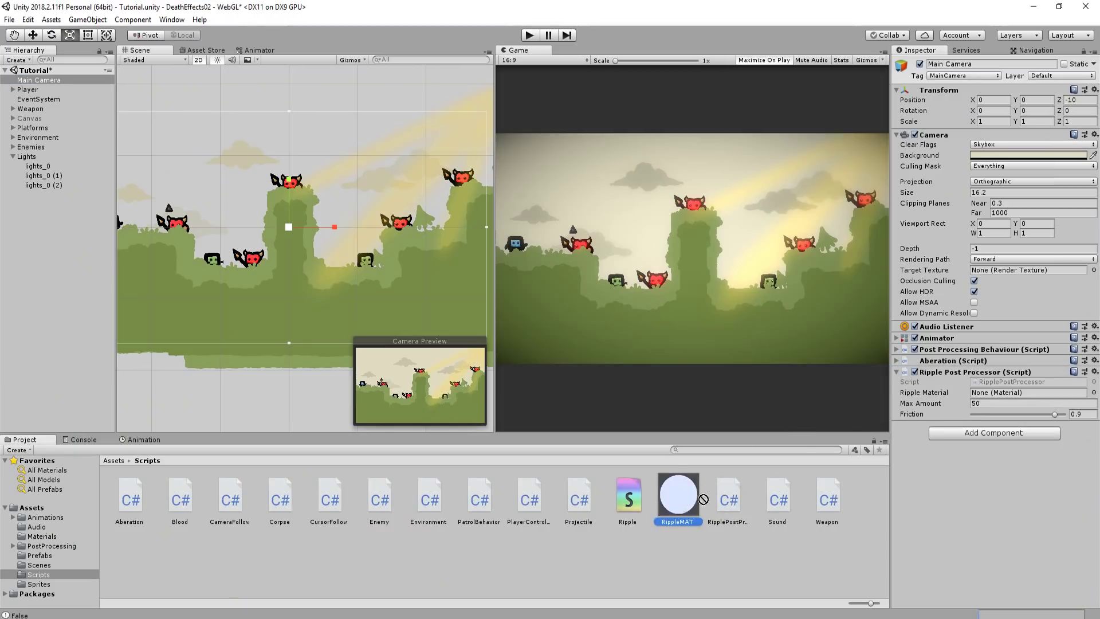
pyautogui.moveTo(1002, 394); pyautogui.dragTo(997, 393)
# Run the game and trigger ripples in the sky to test the effect
pyautogui.click(530, 36)
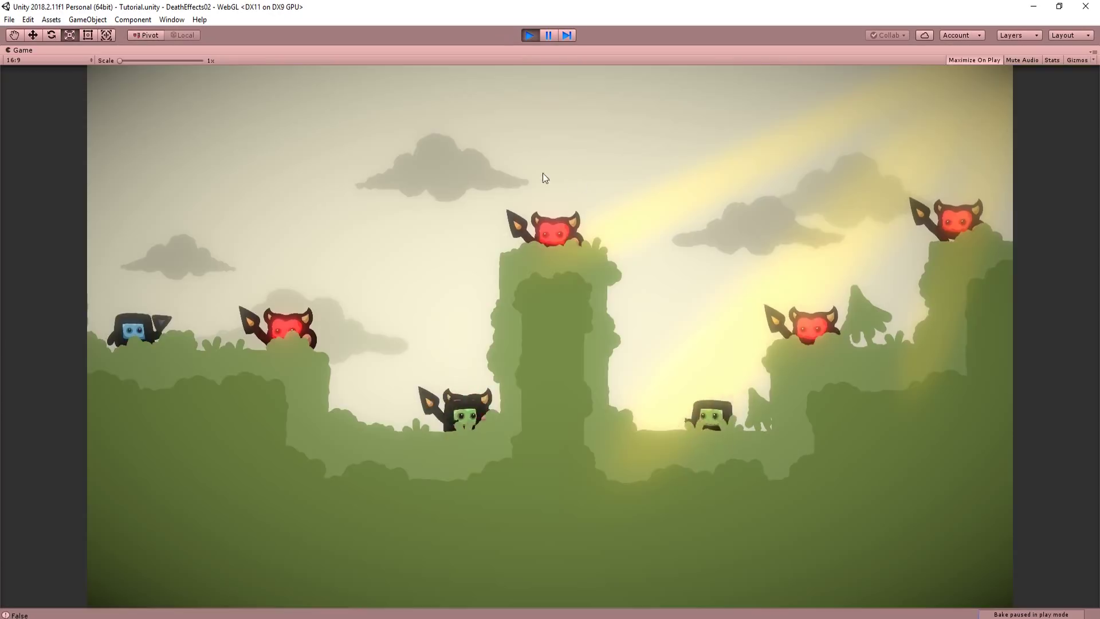
pyautogui.click(522, 168)
pyautogui.click(519, 169)
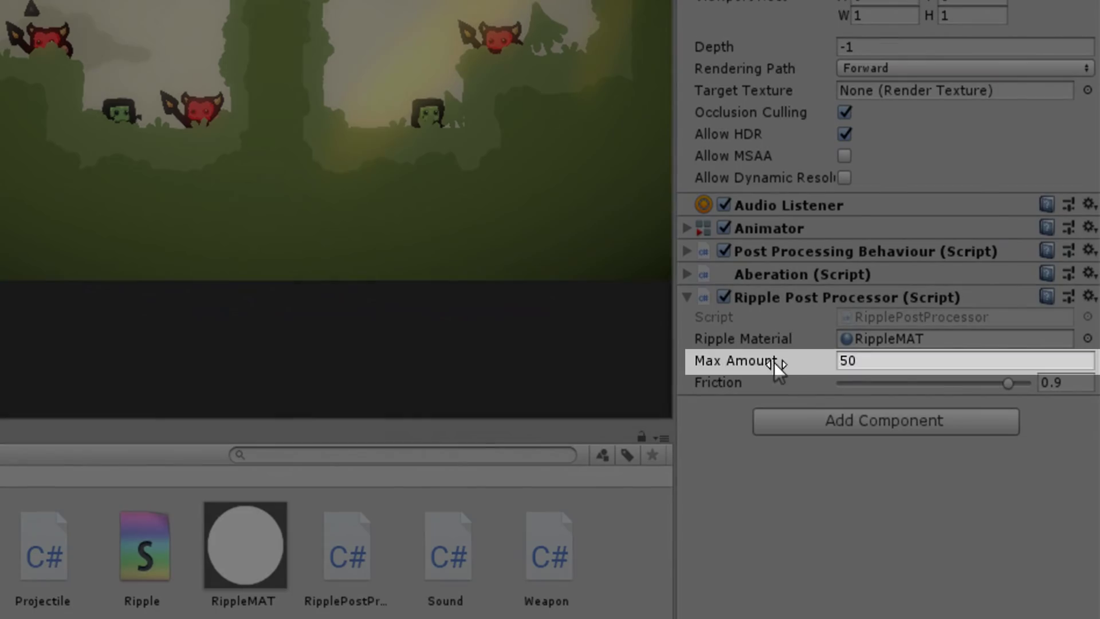
# Set the Ripple Post Processor's Max Amount to 10
pyautogui.moveTo(774, 361); pyautogui.dragTo(813, 360)
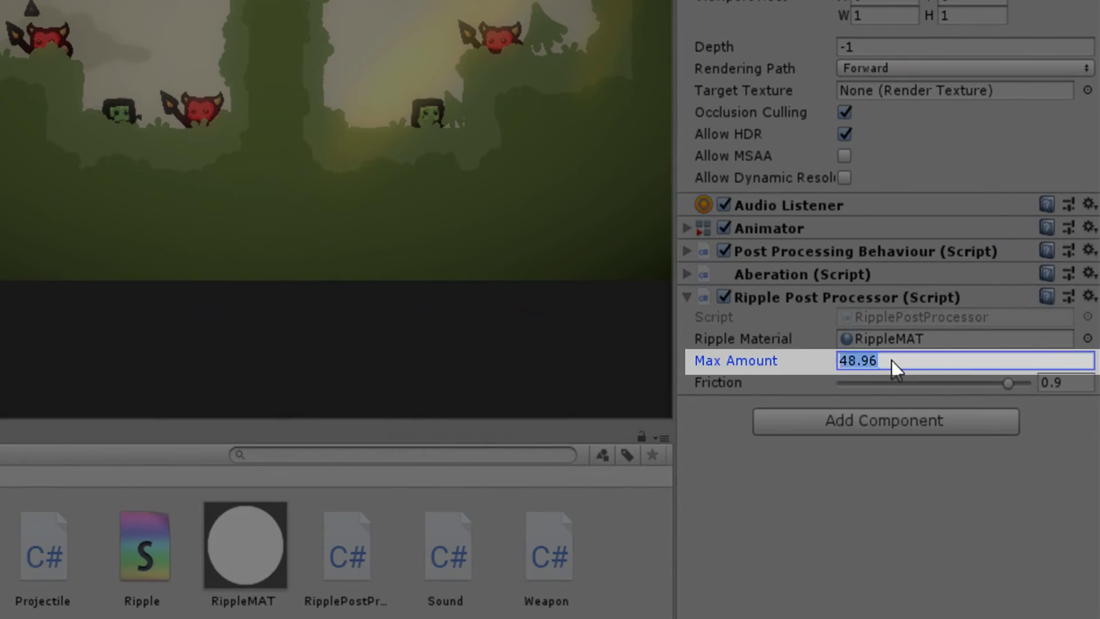
pyautogui.write('10')
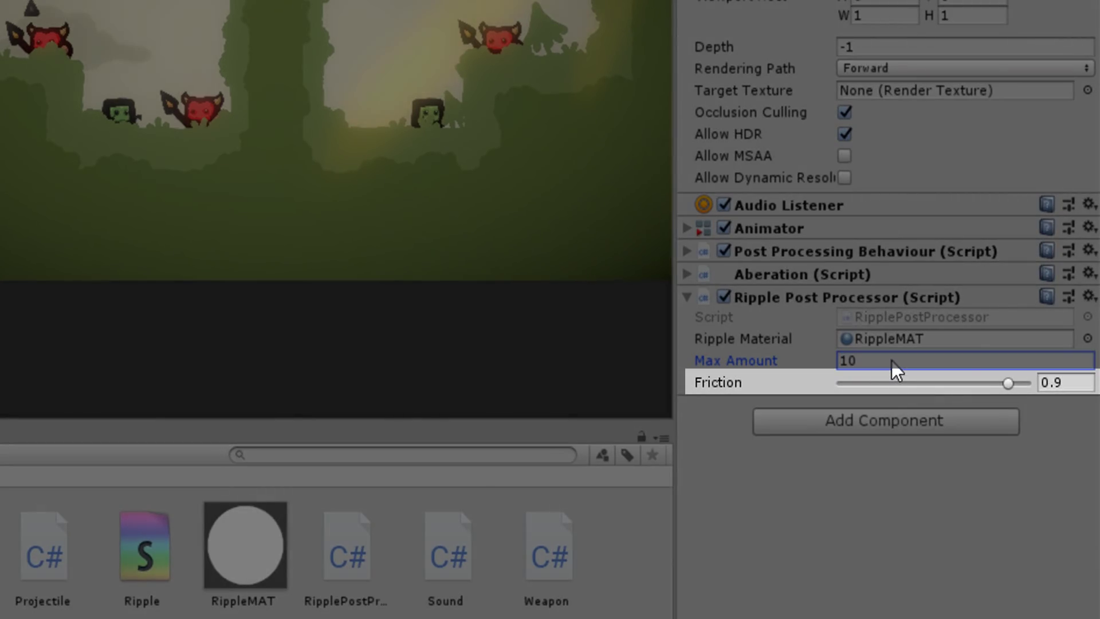
pyautogui.press('Tab')
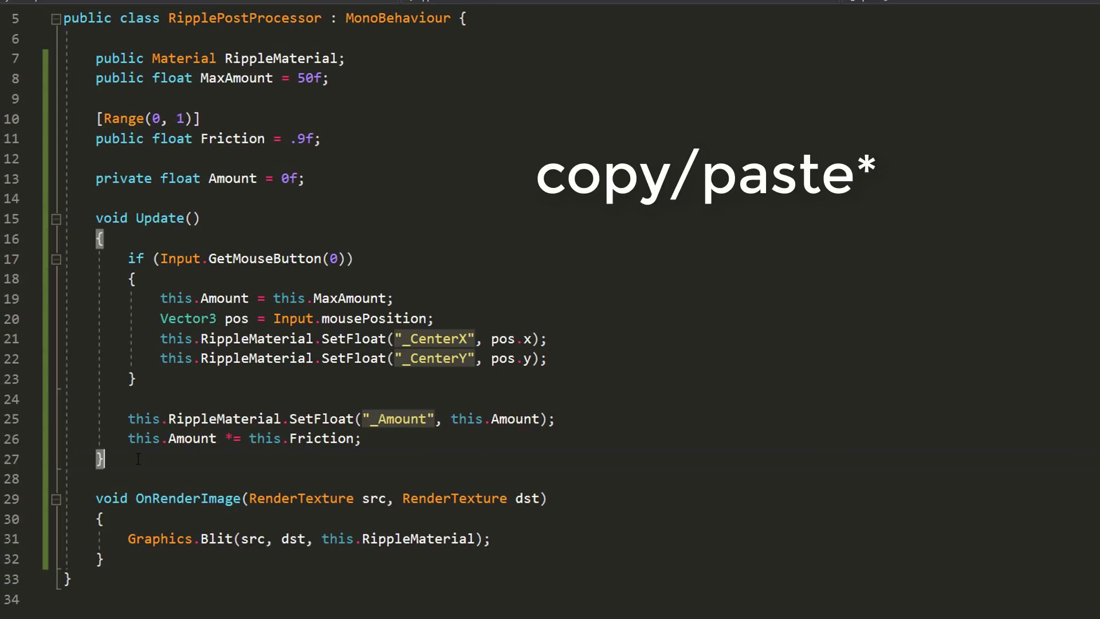
# Add an empty public void RippleEffect() method below Update in RipplePostProcessor and save the script
pyautogui.press('Return')
pyautogui.press('Return')
pyautogui.write('public void RippleEffect() {')
pyautogui.press('Return')
pyautogui.hotkey('ctrl', 's')
# Move the ripple amount and centre code from Update into RippleEffect and delete the emptied mouse-button condition
pyautogui.moveTo(547, 358); pyautogui.dragTo(152, 298)
pyautogui.hotkey('ctrl', 'x')
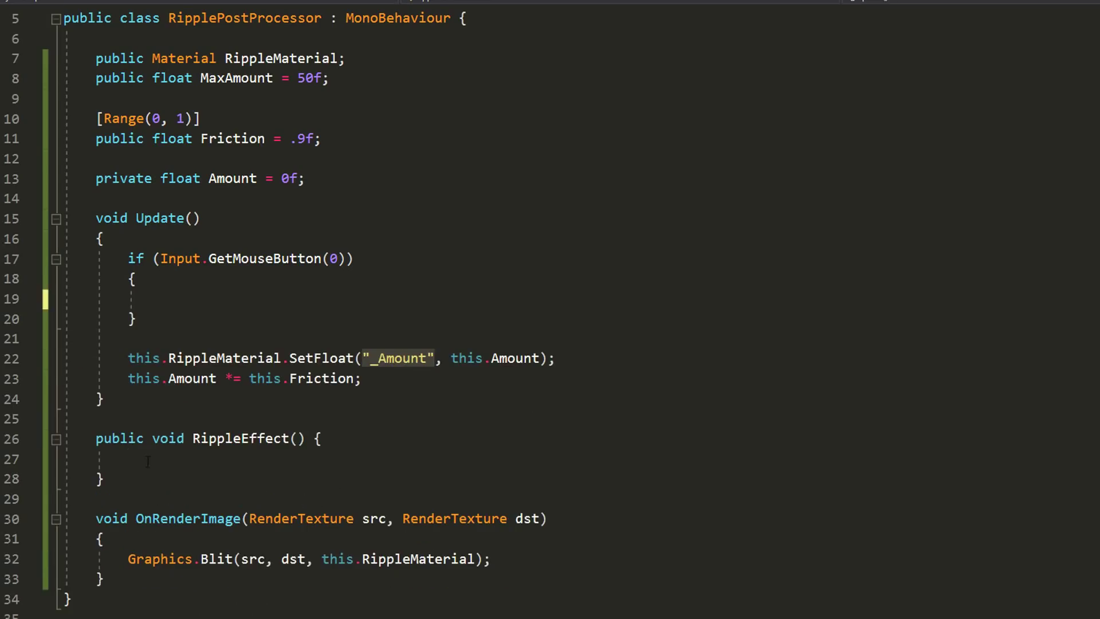
pyautogui.click(148, 461)
pyautogui.hotkey('ctrl', 'v')
pyautogui.moveTo(64, 259); pyautogui.dragTo(138, 319)
pyautogui.press('BackSpace')
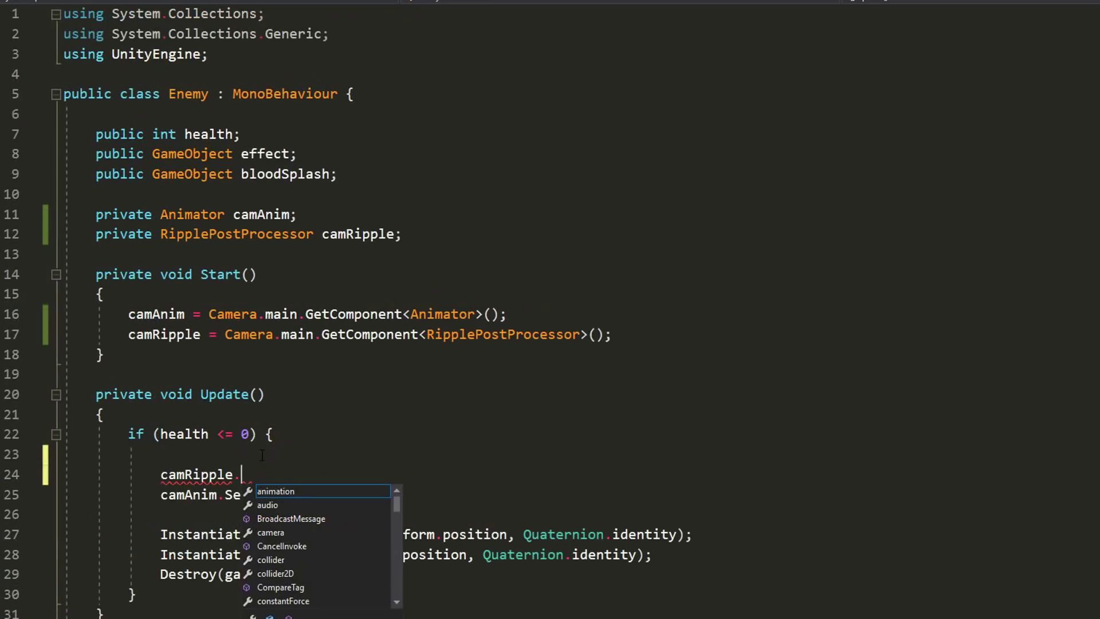
# Call RippleEffect() on camRipple inside the Enemy script's health check
pyautogui.write('Rippl')
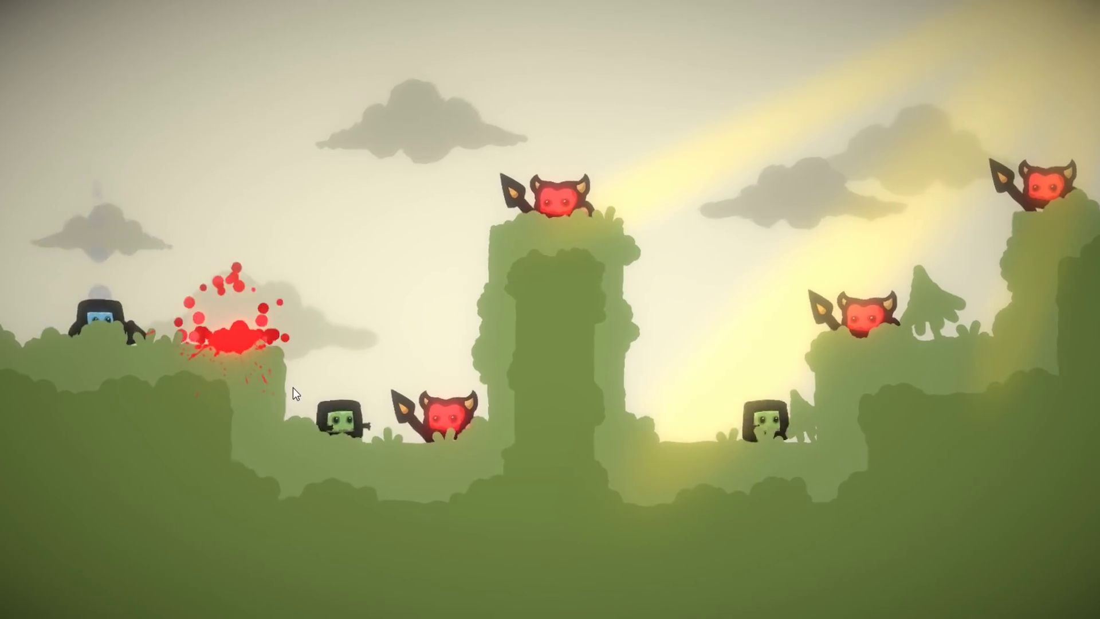
# Move and jump across the level, shooting at the green enemy in the pit beyond the pillar to test the death ripple
pyautogui.press('d')
pyautogui.press('space')
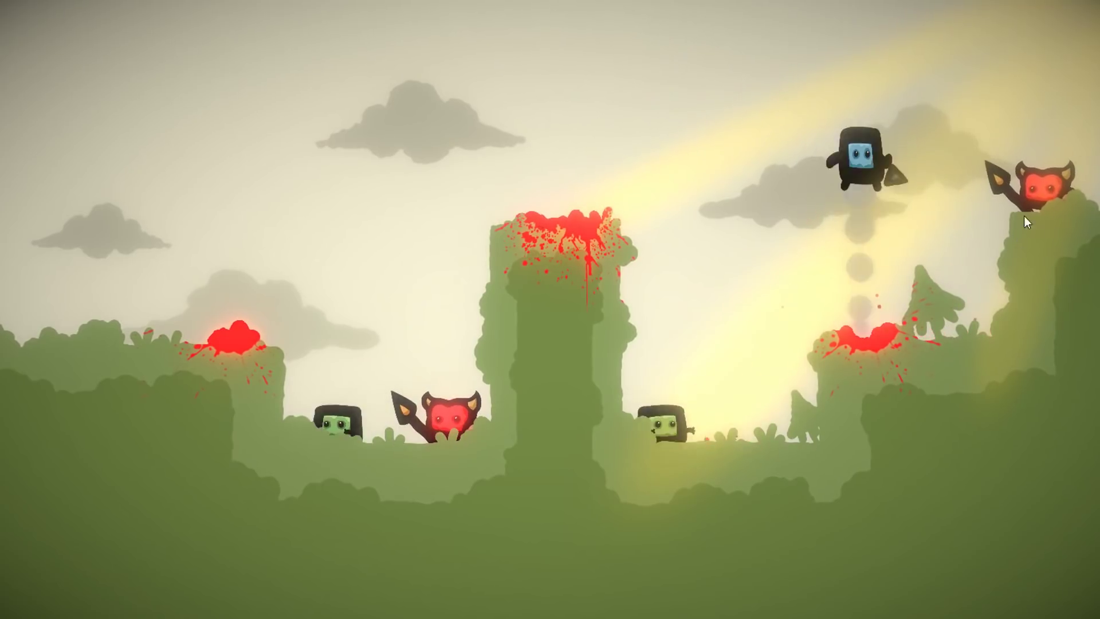
pyautogui.click(771, 441)
pyautogui.click(747, 450)
pyautogui.click(734, 454)
pyautogui.click(724, 453)
pyautogui.press('space')
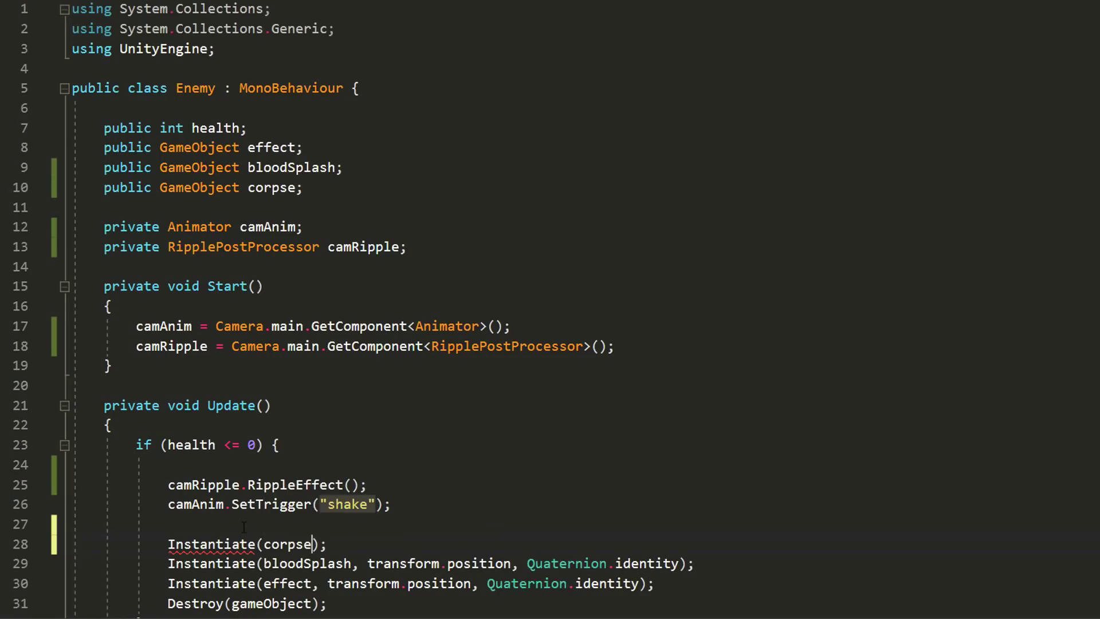
# Complete the Enemy script's corpse Instantiate call with transform.position and Quaternion.identity
pyautogui.write(', transform.position, Quaternion.i')
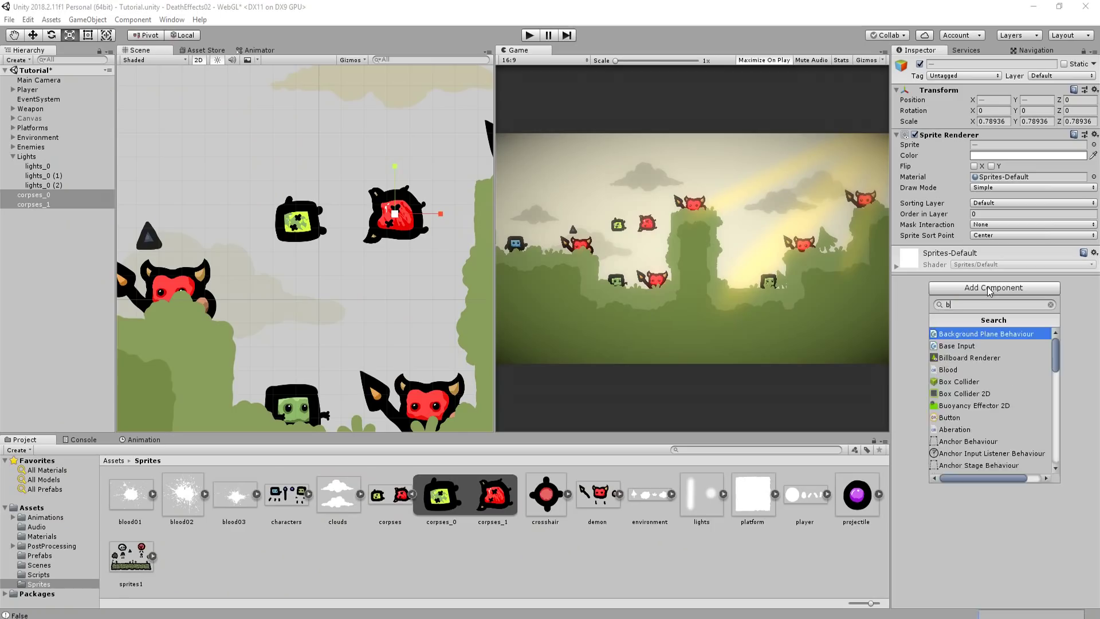
# Add a Box Collider 2D and a Rigidbody 2D to both corpse sprites
pyautogui.press('Return')
pyautogui.click(982, 414)
pyautogui.write('rigi')
pyautogui.press('Return')
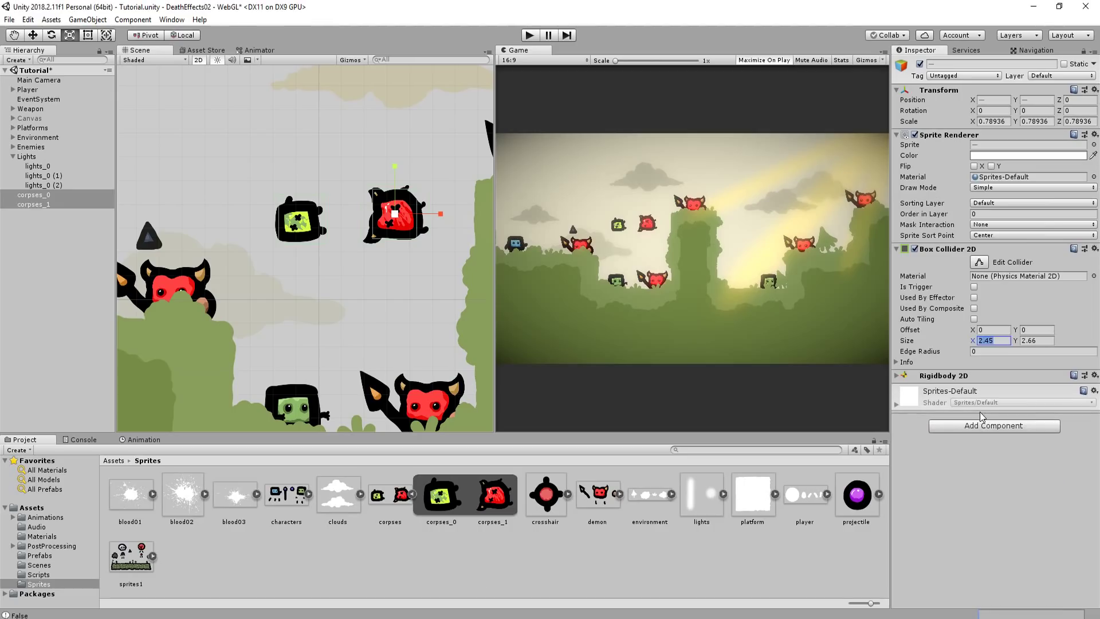
pyautogui.click(985, 381)
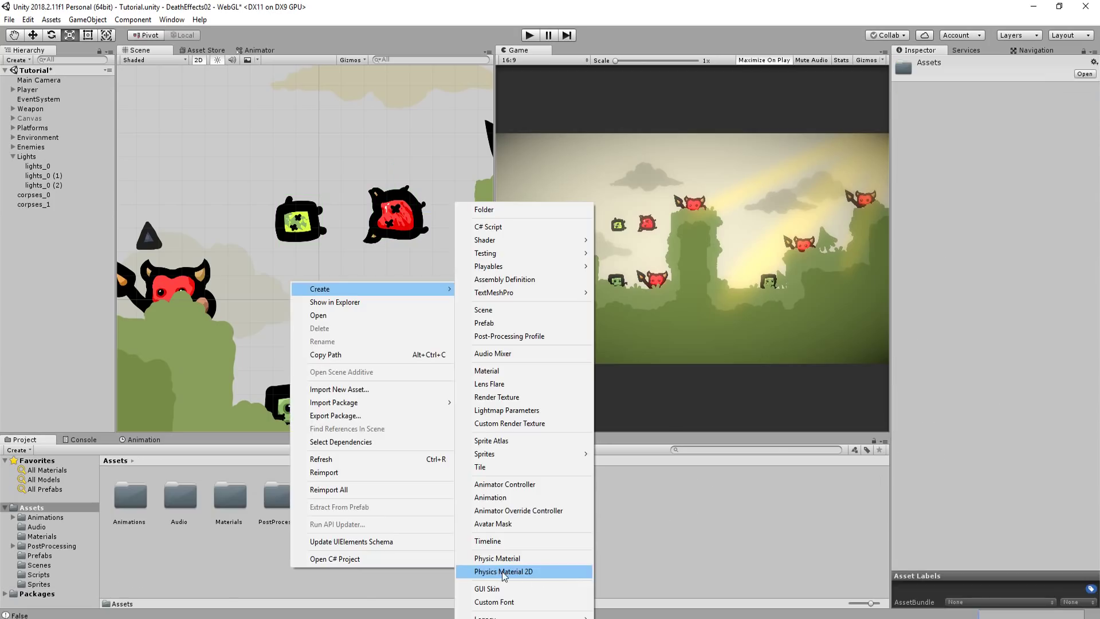
# Create a 2D physics material named CorpseMAT with friction 0 and bounciness .25
pyautogui.click(502, 572)
pyautogui.write('CorpseMAT')
pyautogui.press('Return')
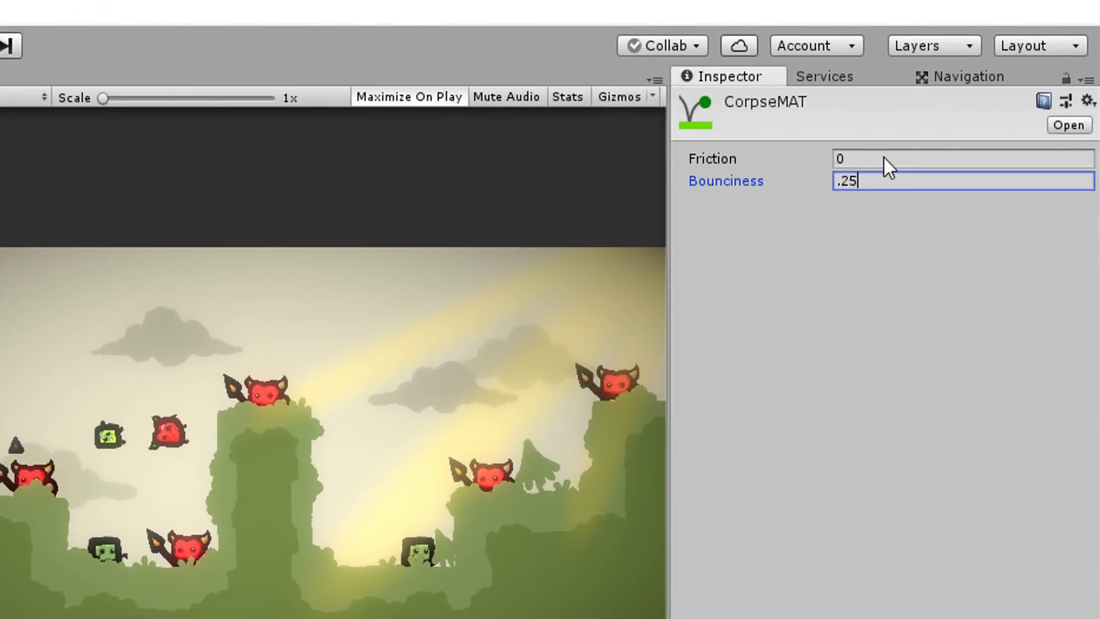
pyautogui.press('Return')
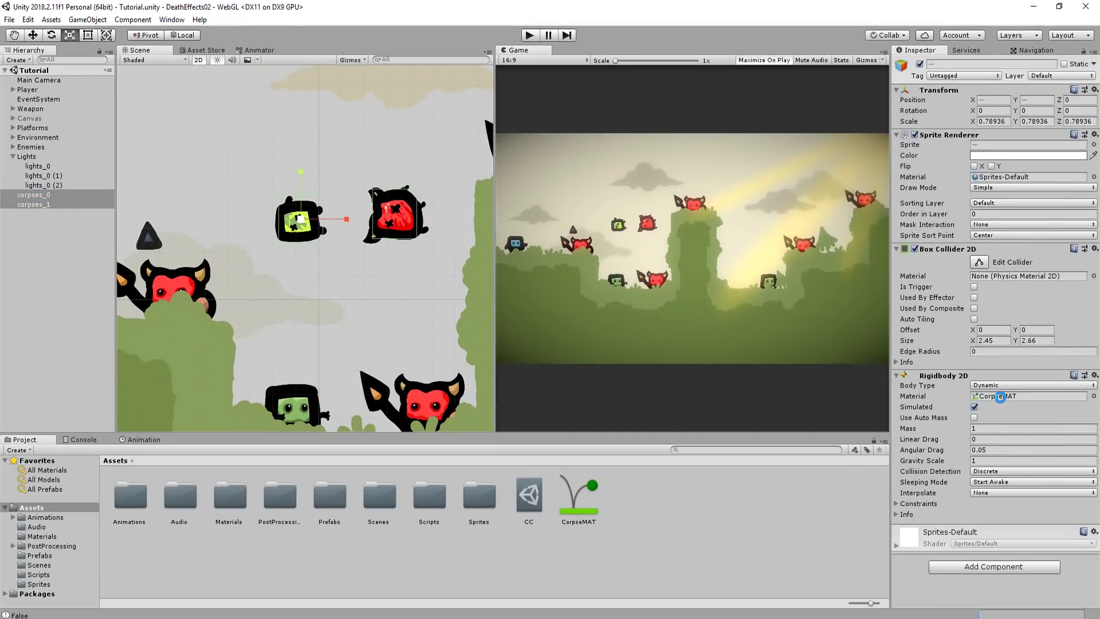
# Add a second Box Collider 2D to both corpse objects
pyautogui.click(1011, 565)
pyautogui.press('Down')
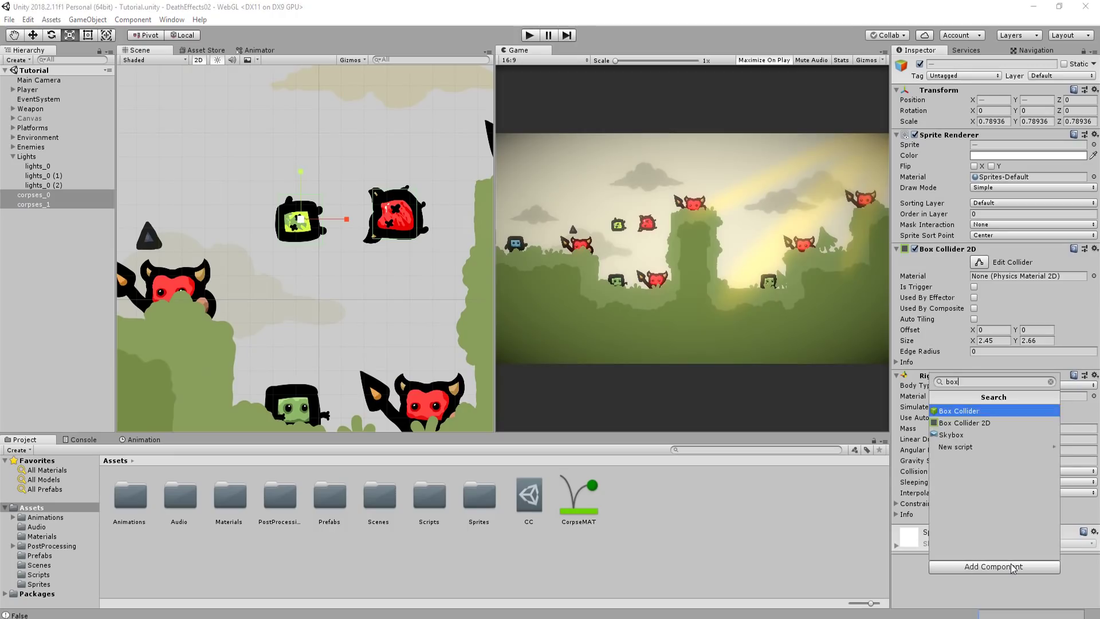
pyautogui.press('Return')
pyautogui.scroll(-3, 999, 497)
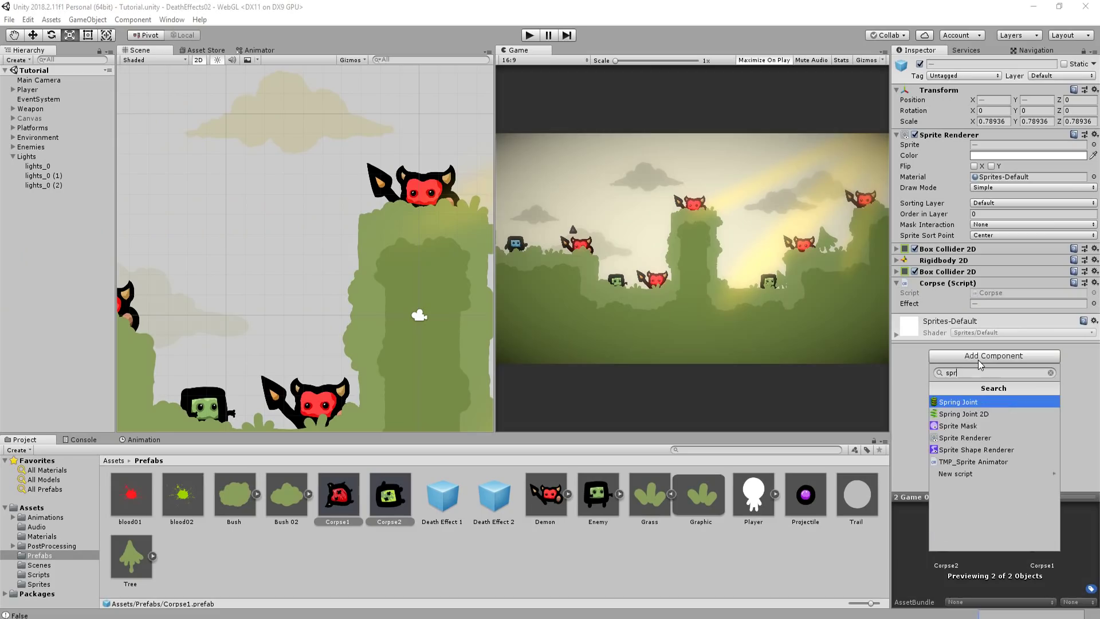
# Add a Sprite Mask to both corpse prefabs, using sprite corpses_1 for Corpse1 and corpses_0 for Corpse2
pyautogui.press('Down')
pyautogui.press('Return')
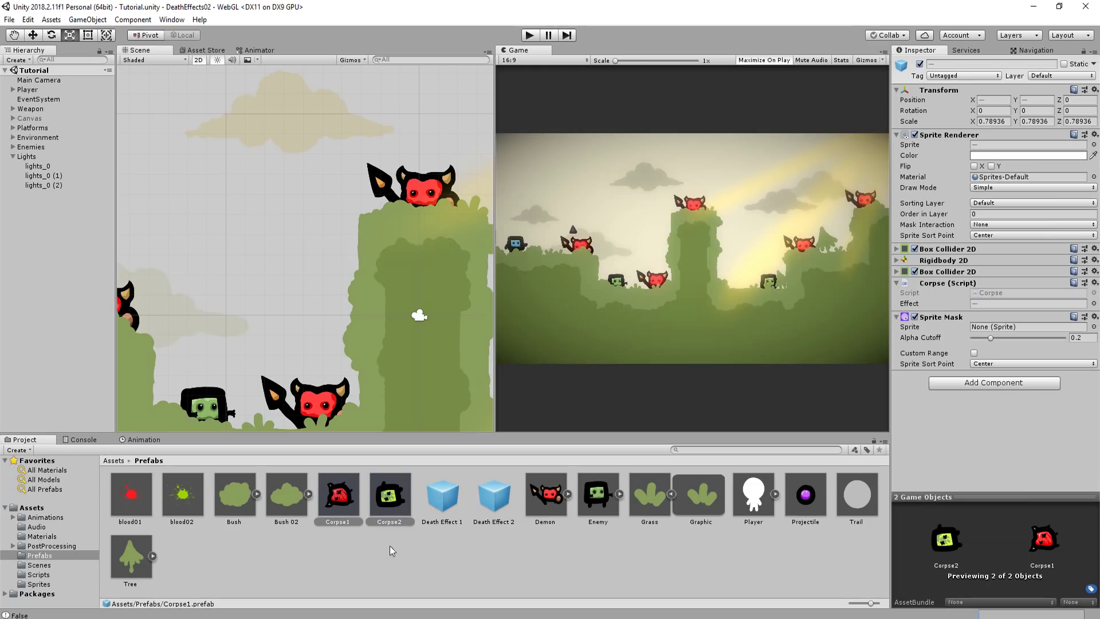
pyautogui.click(1094, 326)
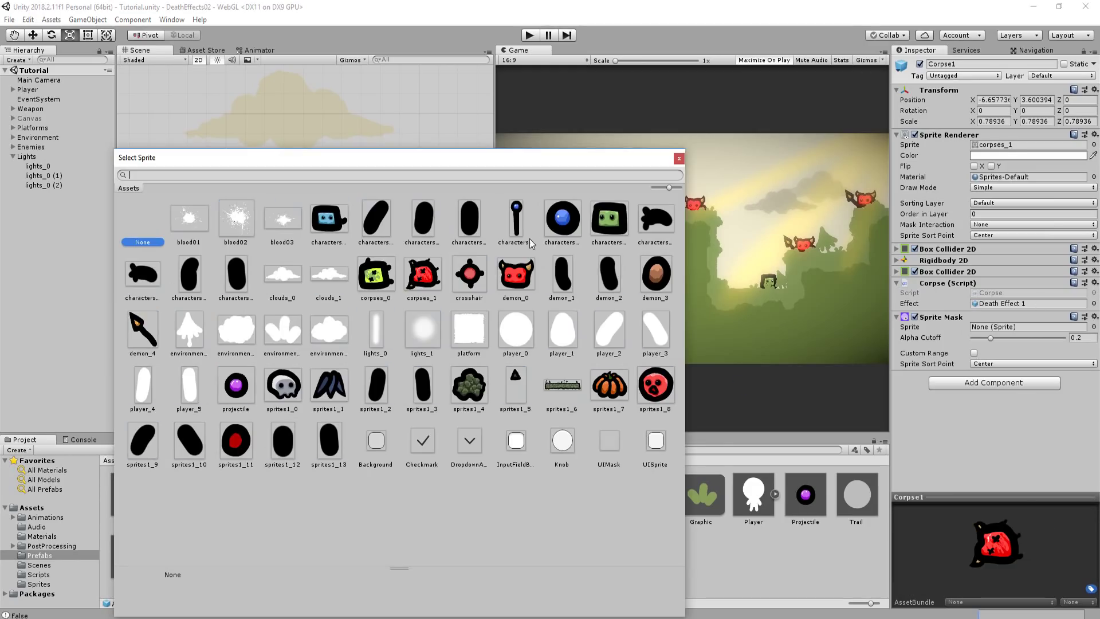
pyautogui.click(679, 159)
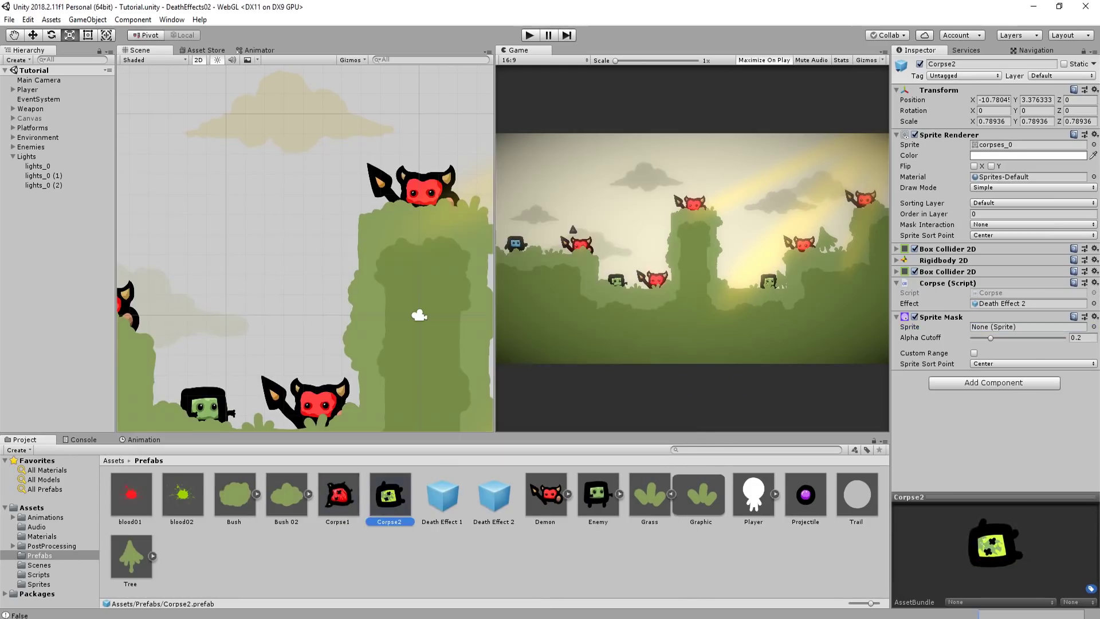
pyautogui.click(1093, 326)
pyautogui.click(679, 159)
# Playtest the scene by moving, jumping and shooting the enemies to check the corpses and the blood masked onto them
pyautogui.click(529, 36)
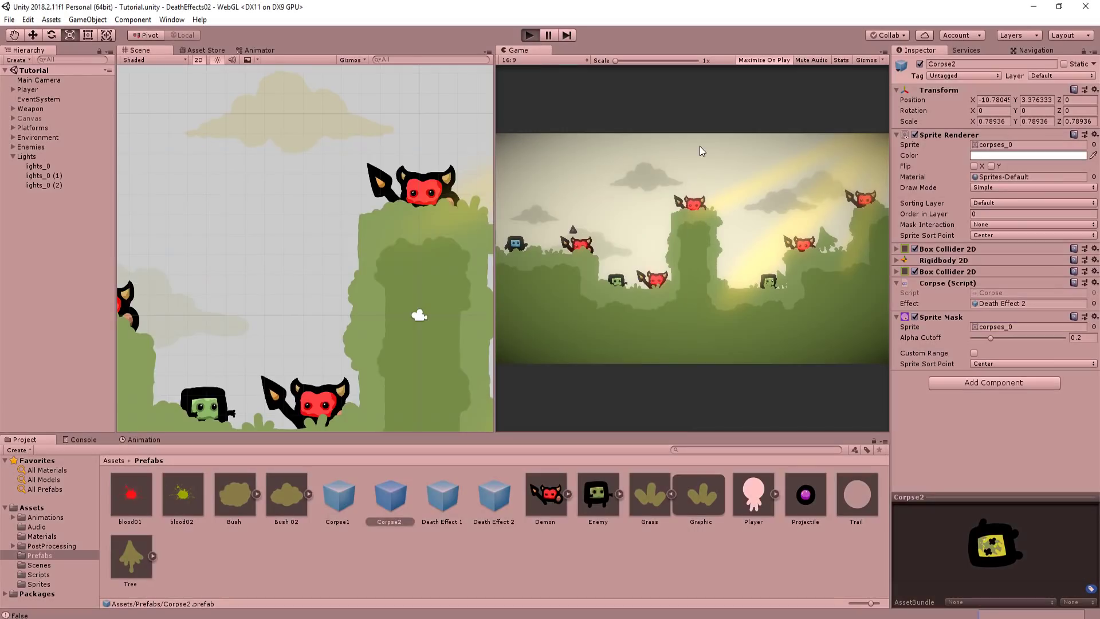
pyautogui.hotkey('shift', 'space')
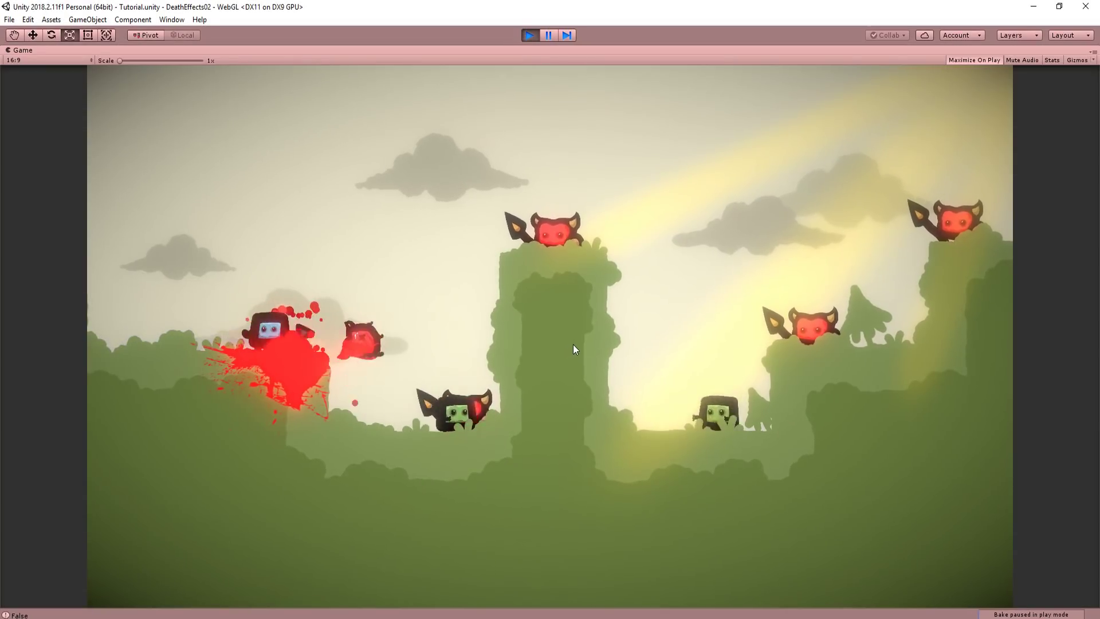
pyautogui.press('space')
pyautogui.click(516, 390)
pyautogui.click(481, 411)
pyautogui.press('space')
pyautogui.click(463, 421)
pyautogui.press('a')
pyautogui.press('d')
pyautogui.press('space')
pyautogui.press('a')
pyautogui.click(587, 252)
pyautogui.click(589, 249)
pyautogui.click(589, 249)
pyautogui.press('d')
pyautogui.press('space')
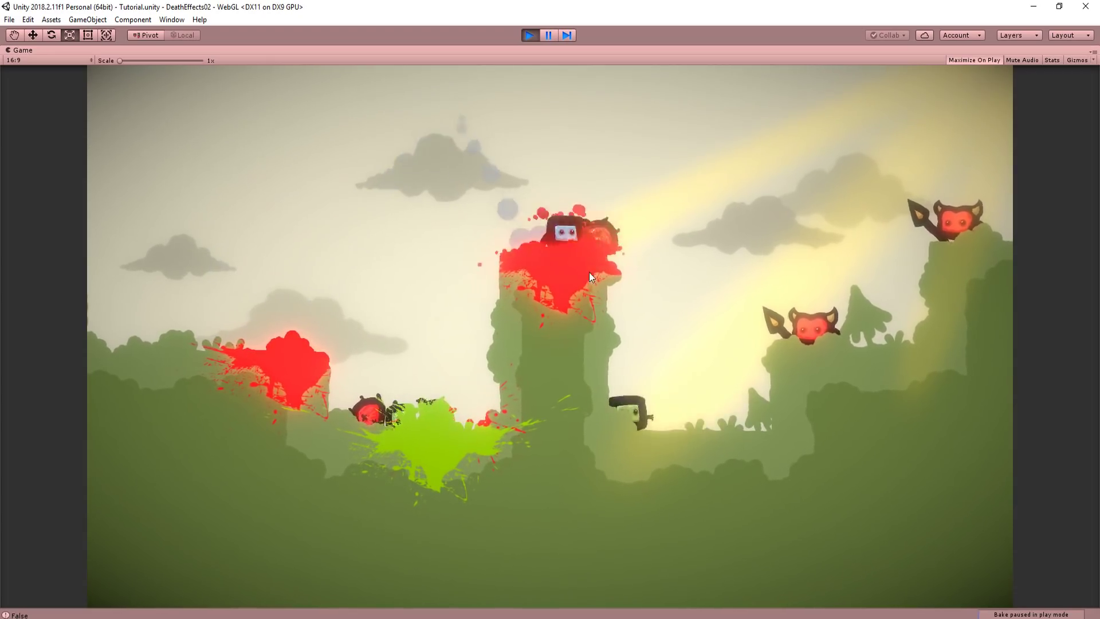
pyautogui.press('space')
pyautogui.click(848, 344)
pyautogui.click(851, 349)
pyautogui.click(851, 349)
pyautogui.click(852, 349)
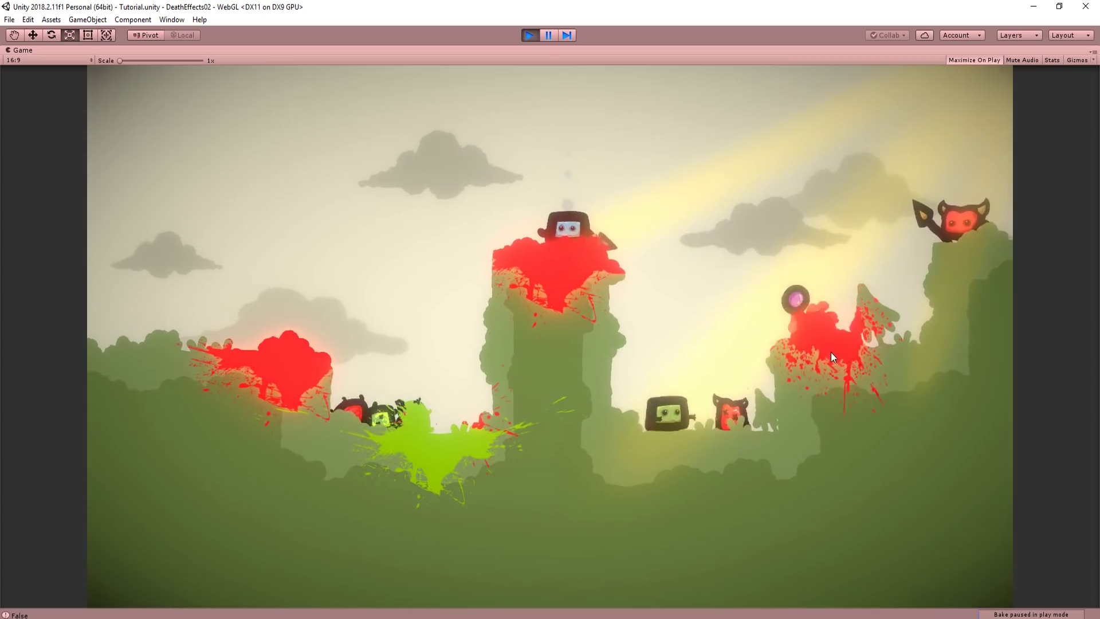
pyautogui.press('d')
pyautogui.press('space')
pyautogui.press('space')
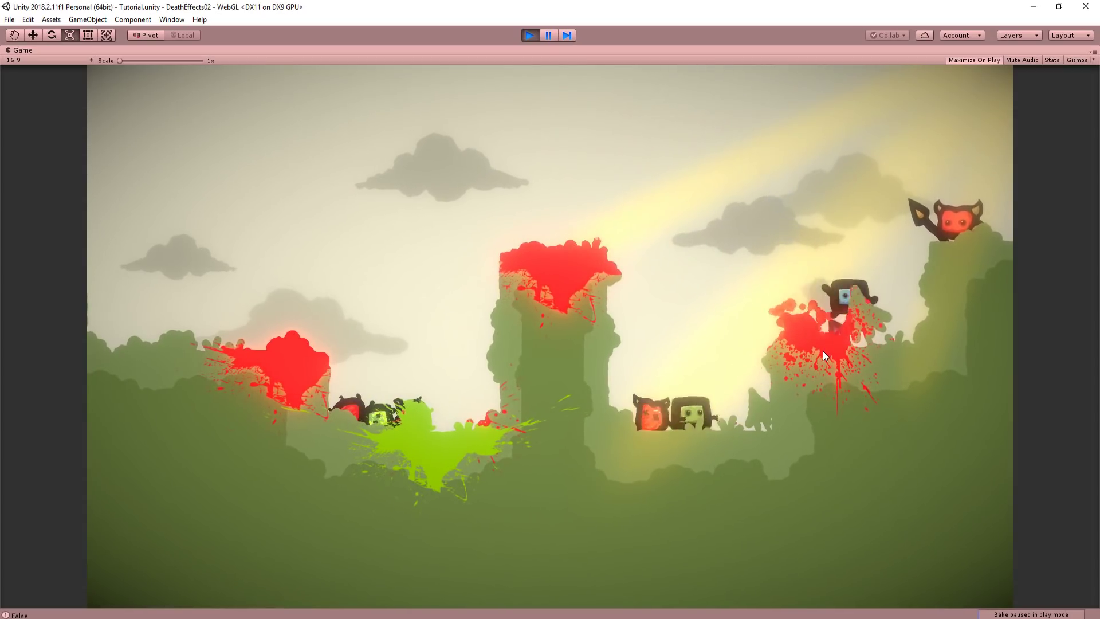
pyautogui.press('a')
pyautogui.click(603, 424)
pyautogui.press('d')
pyautogui.press('a')
pyautogui.press('space')
pyautogui.click(599, 452)
pyautogui.click(606, 470)
pyautogui.press('d')
pyautogui.press('space')
pyautogui.press('a')
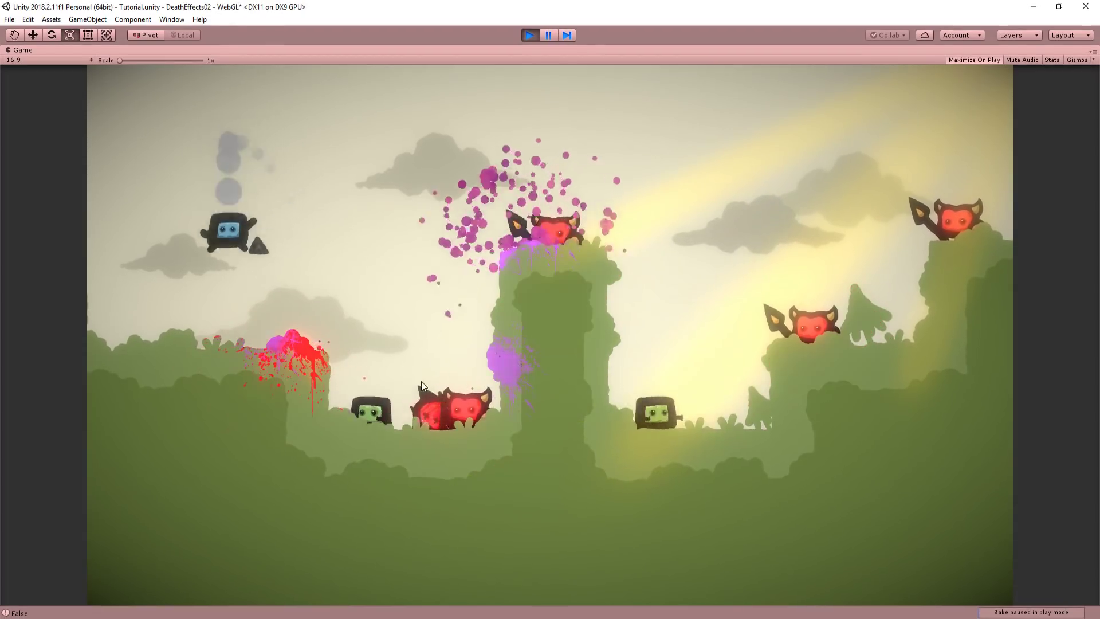
# Playtest the purple projectile splatter by shooting the demons and green enemies across the whole level
pyautogui.press('space')
pyautogui.press('d')
pyautogui.click(423, 378)
pyautogui.press('a')
pyautogui.click(559, 227)
pyautogui.click(561, 229)
pyautogui.press('space')
pyautogui.click(343, 435)
pyautogui.click(338, 434)
pyautogui.press('space')
pyautogui.click(336, 434)
pyautogui.press('d')
pyautogui.click(354, 425)
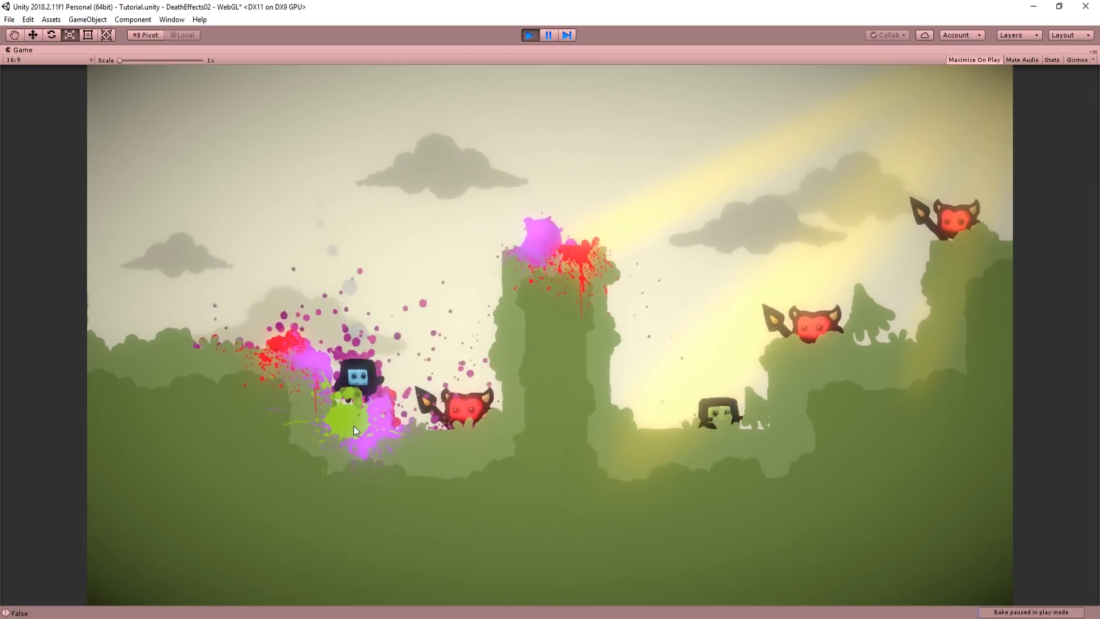
pyautogui.click(485, 402)
pyautogui.press('space')
pyautogui.press('a')
pyautogui.click(433, 432)
pyautogui.click(447, 427)
pyautogui.click(459, 421)
pyautogui.press('space')
pyautogui.press('d')
pyautogui.press('a')
pyautogui.click(486, 408)
pyautogui.click(484, 413)
pyautogui.click(483, 417)
pyautogui.click(483, 418)
pyautogui.click(483, 411)
pyautogui.press('space')
pyautogui.press('space')
pyautogui.press('d')
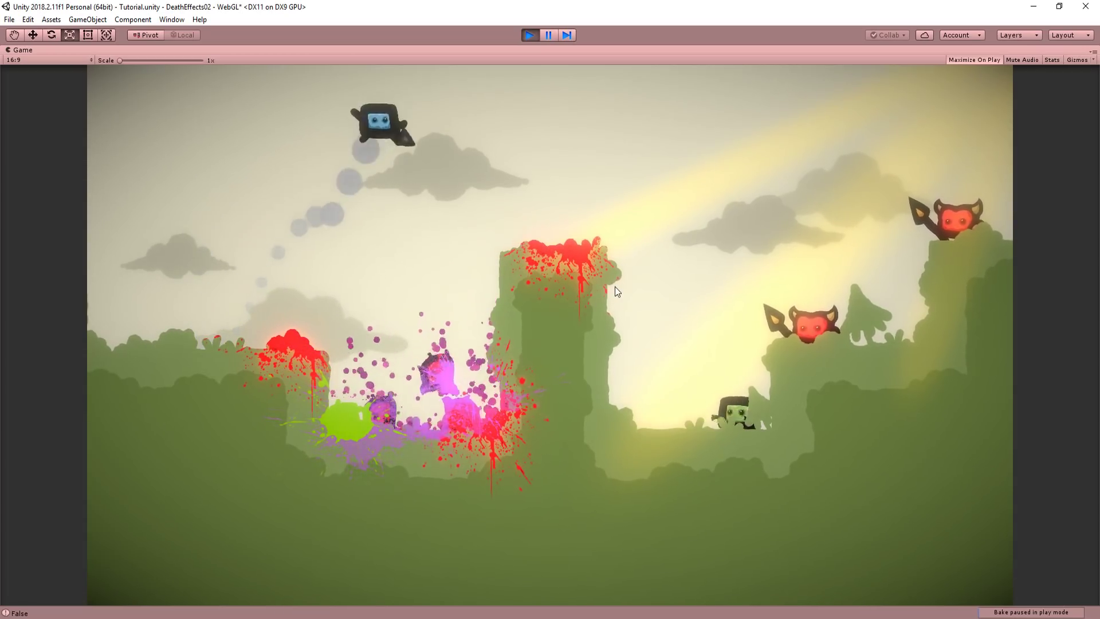
pyautogui.click(786, 311)
pyautogui.press('space')
pyautogui.press('a')
pyautogui.click(793, 315)
pyautogui.click(798, 318)
pyautogui.click(798, 317)
pyautogui.press('d')
pyautogui.click(800, 318)
pyautogui.press('space')
pyautogui.click(894, 227)
pyautogui.press('a')
pyautogui.click(945, 205)
pyautogui.click(960, 201)
pyautogui.click(970, 199)
pyautogui.click(970, 199)
pyautogui.click(951, 217)
pyautogui.press('space')
pyautogui.press('space')
pyautogui.press('d')
pyautogui.click(600, 415)
pyautogui.click(600, 416)
pyautogui.click(599, 417)
pyautogui.click(600, 416)
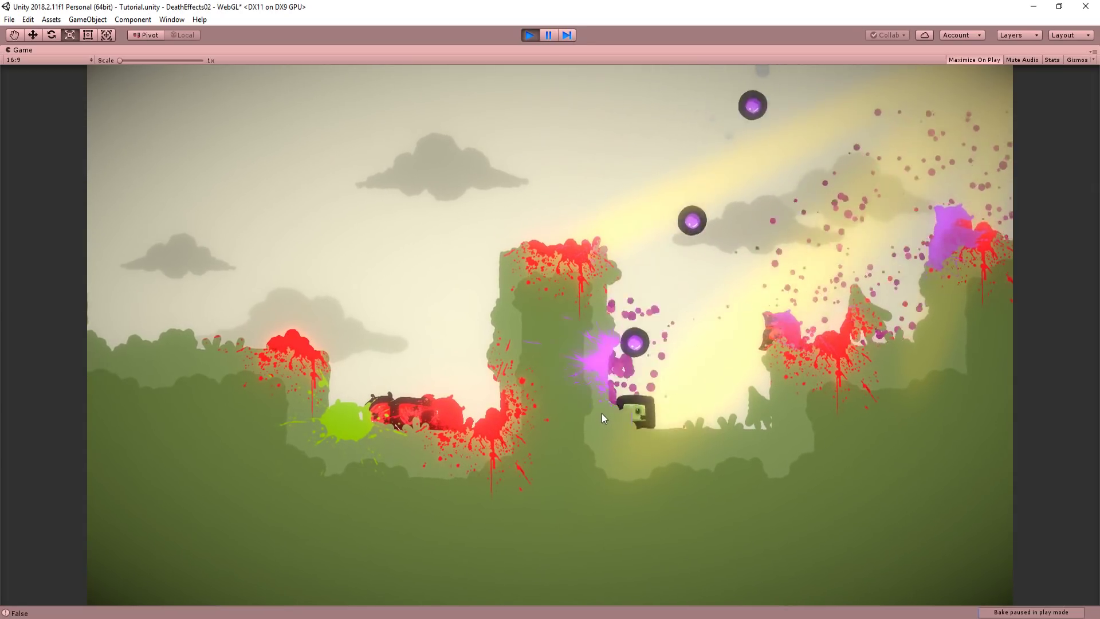
pyautogui.press('a')
pyautogui.click(602, 414)
pyautogui.press('space')
pyautogui.click(602, 414)
pyautogui.click(602, 414)
pyautogui.click(602, 413)
pyautogui.press('space')
pyautogui.click(650, 419)
pyautogui.click(681, 423)
pyautogui.click(683, 424)
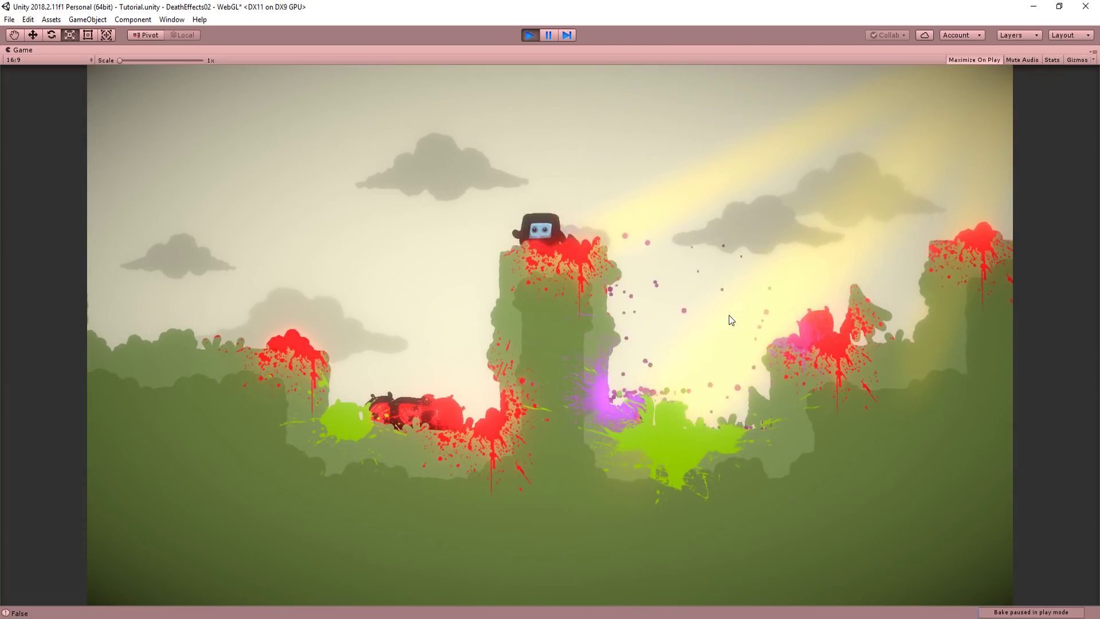
# Fire at the terrain and fallen corpses while jumping between platforms to examine the splatter on them
pyautogui.press('d')
pyautogui.press('space')
pyautogui.click(743, 358)
pyautogui.click(659, 369)
pyautogui.click(646, 370)
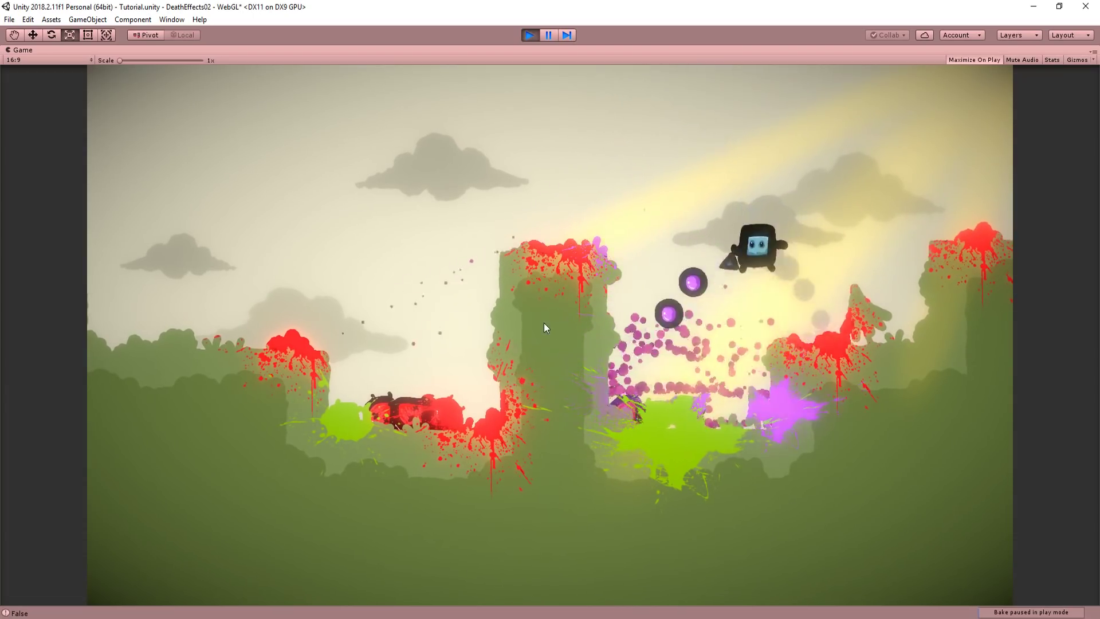
pyautogui.press('Left')
pyautogui.press('space')
pyautogui.press('space')
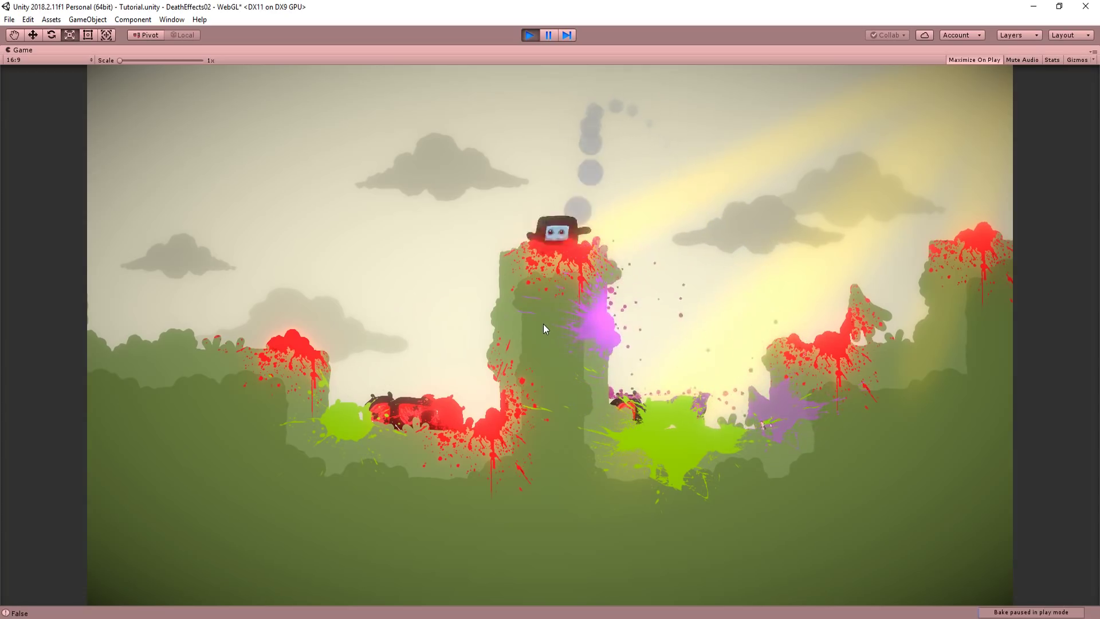
pyautogui.press('space')
pyautogui.press('Left')
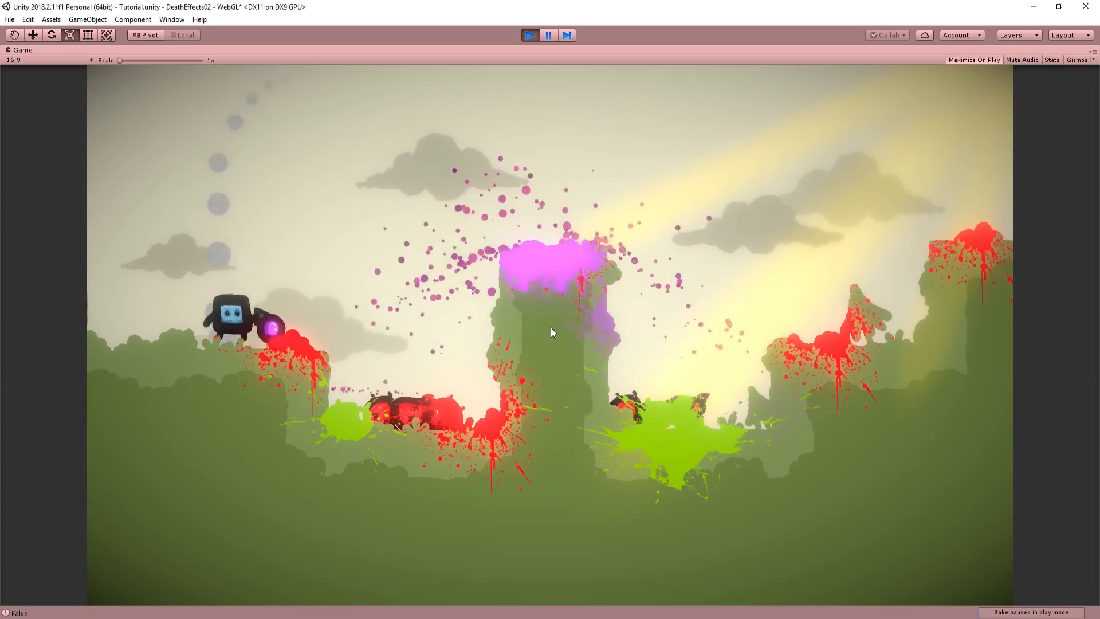
pyautogui.press('space')
pyautogui.press('space')
pyautogui.press('space')
pyautogui.press('Right')
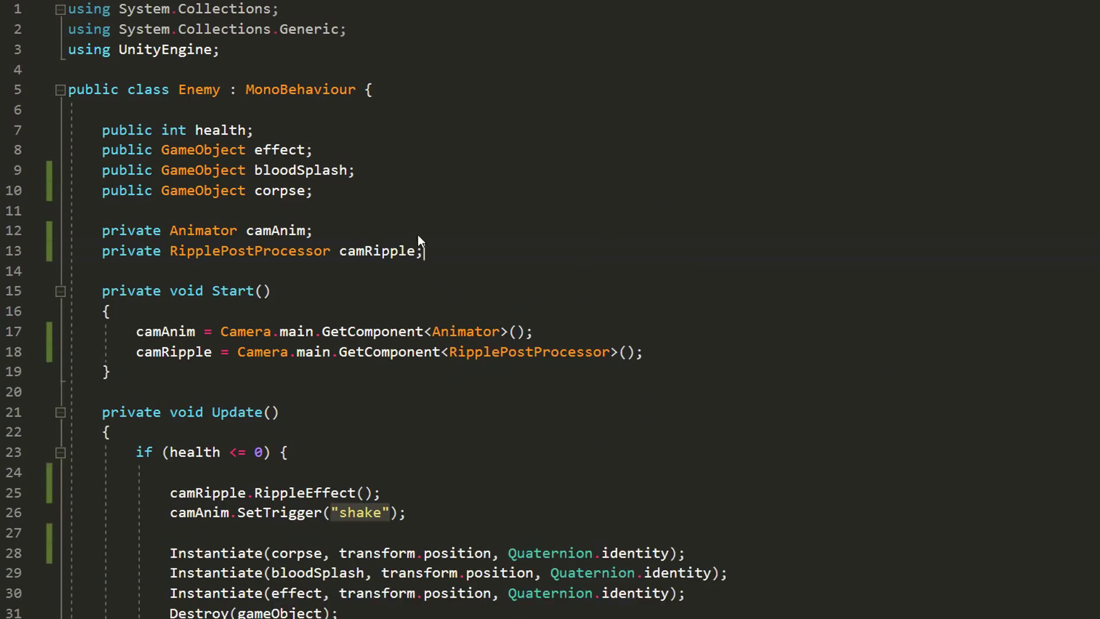
# Declare the fields public SpriteRenderer[] bodyParts and public Color hurtColor below camRipple in the Enemy class
pyautogui.press('Return')
pyautogui.press('Return')
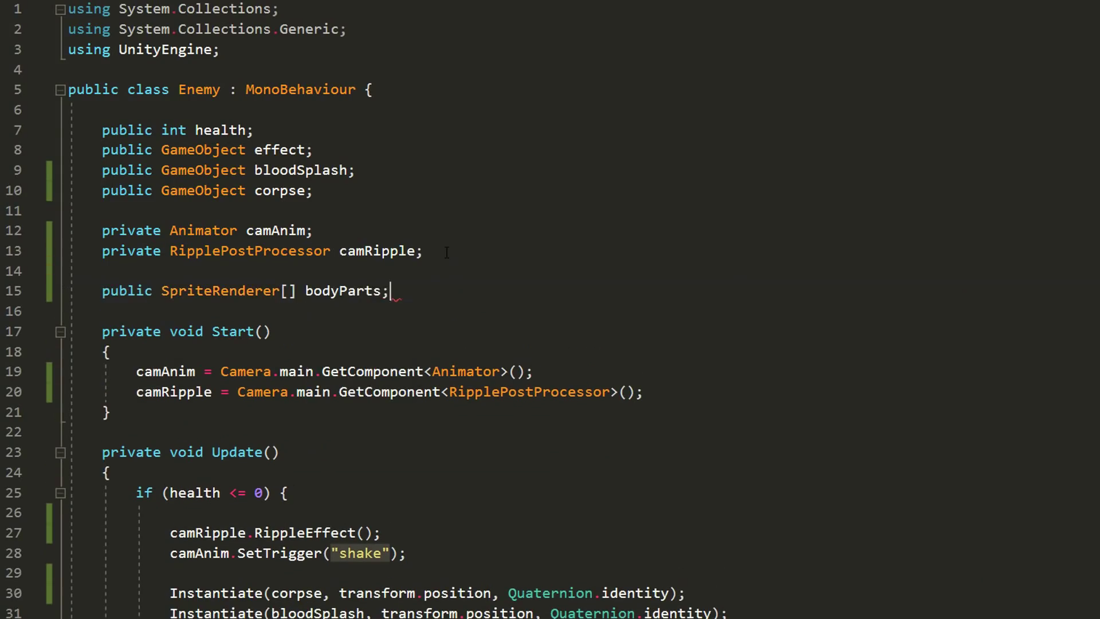
pyautogui.press('Return')
pyautogui.write('public Colo')
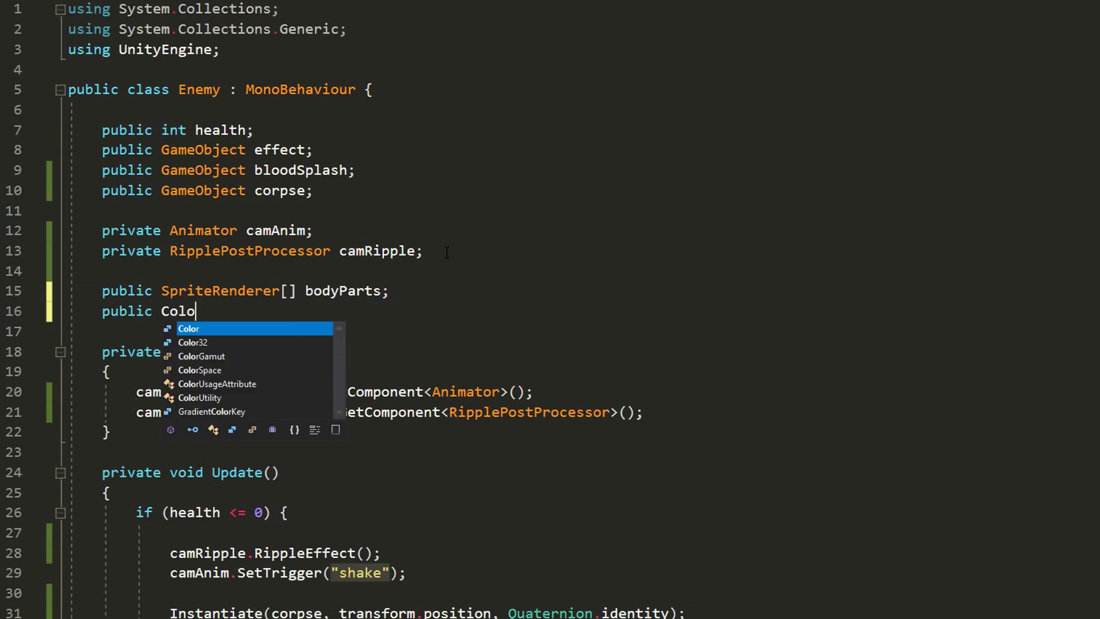
pyautogui.press('Tab')
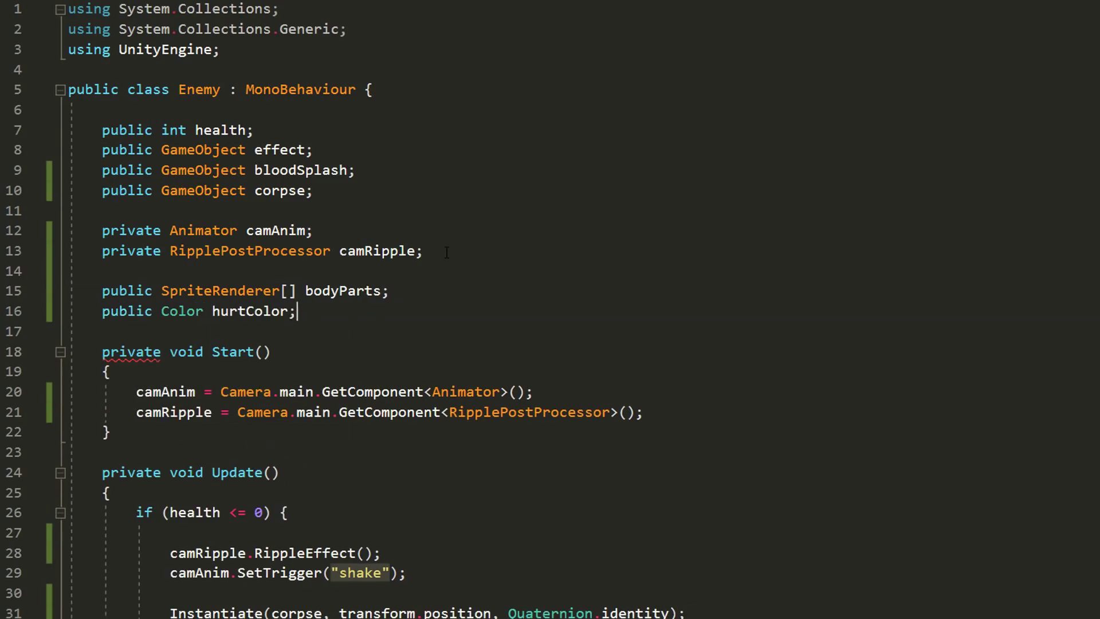
# Create an IEnumerator Flash() method between Update and TakeDamage in the Enemy script
pyautogui.scroll(-5, 448, 250)
pyautogui.click(233, 415)
pyautogui.press('Return')
pyautogui.press('Return')
pyautogui.write('IEnumerator Flash(')
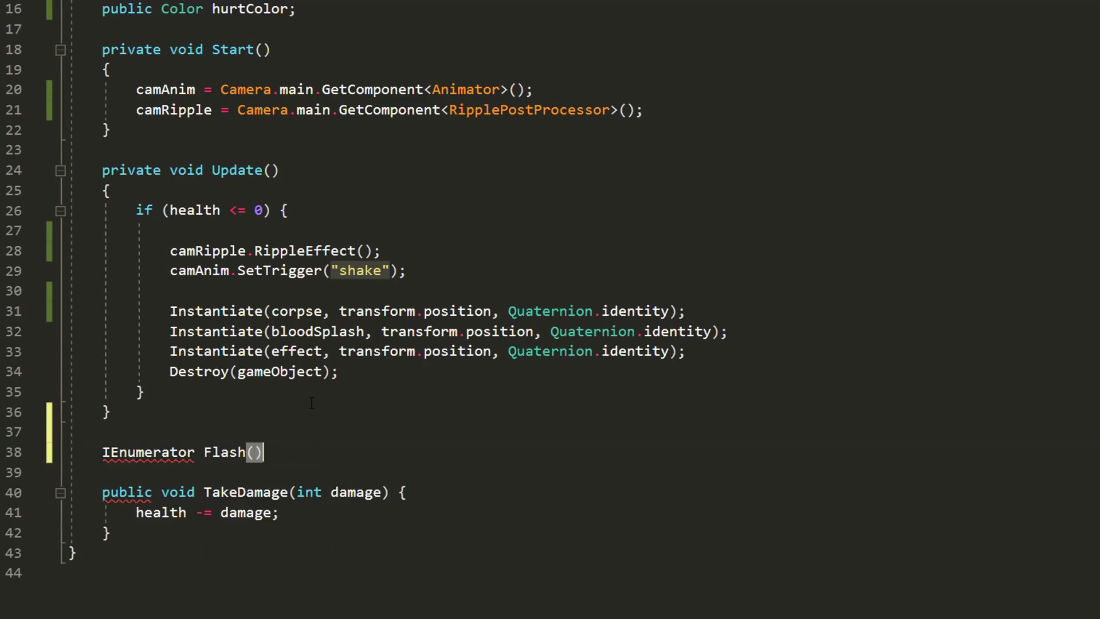
pyautogui.write(') {')
pyautogui.press('Return')
# Inside Flash, add a for loop up to bodyParts.Length that sets bodyParts[i].color = hurtColor
pyautogui.write('for')
pyautogui.press('Tab')
pyautogui.press('Tab')
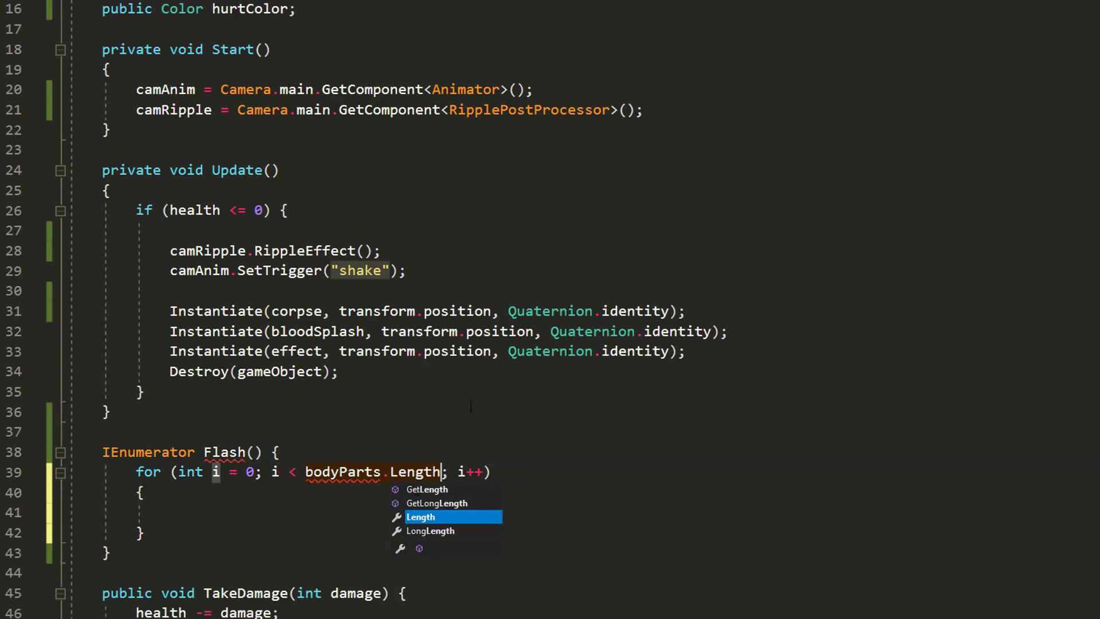
pyautogui.write('.color = hurt')
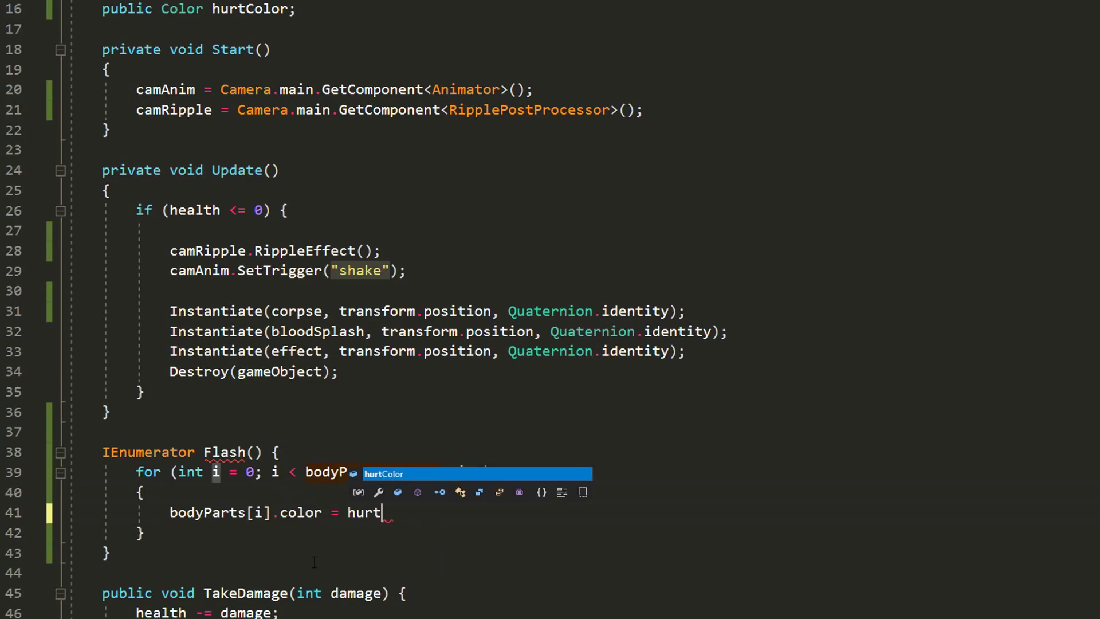
# Add yield return new WaitForSeconds(0.05f); after the for loop in Flash
pyautogui.click(178, 532)
pyautogui.press('Return')
pyautogui.write('yield return new WaitFr')
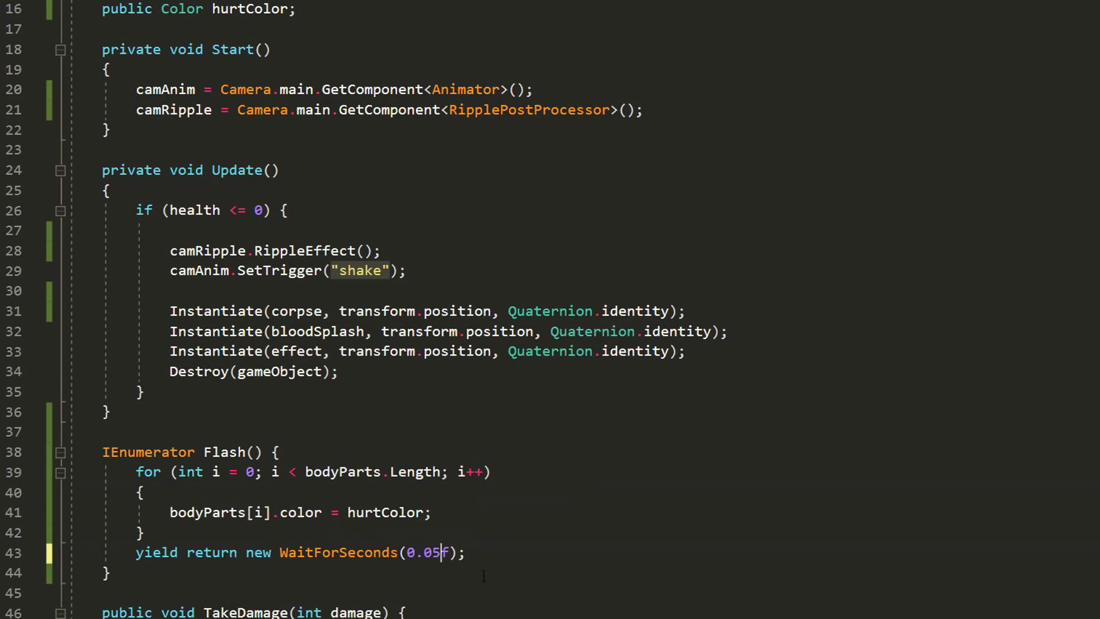
# Duplicate the for loop below the yield line and make the copy set bodyParts[i].color to Color.white
pyautogui.scroll(-2, 511, 520)
pyautogui.moveTo(157, 412); pyautogui.dragTo(122, 351)
pyautogui.hotkey('ctrl', 'c')
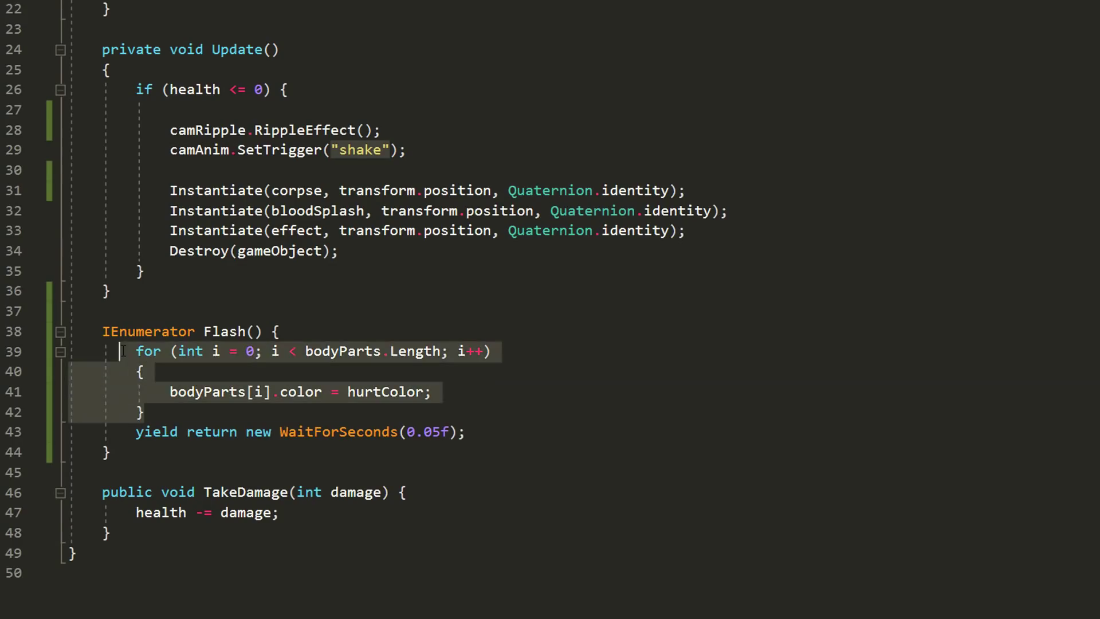
pyautogui.click(581, 439)
pyautogui.press('Return')
pyautogui.hotkey('ctrl', 'v')
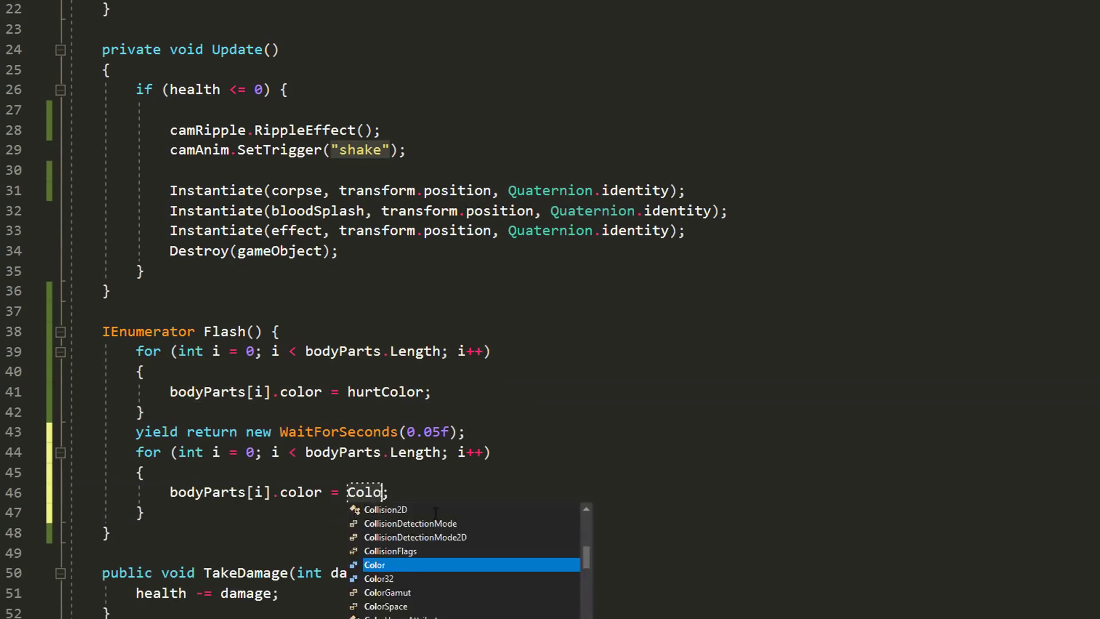
pyautogui.doubleClick(388, 491)
pyautogui.write('Color.')
# Add StartCoroutine(Flash()); as the first line of the TakeDamage method
pyautogui.click(465, 568)
pyautogui.press('Return')
pyautogui.write('Start')
pyautogui.scroll(-1, 464, 568)
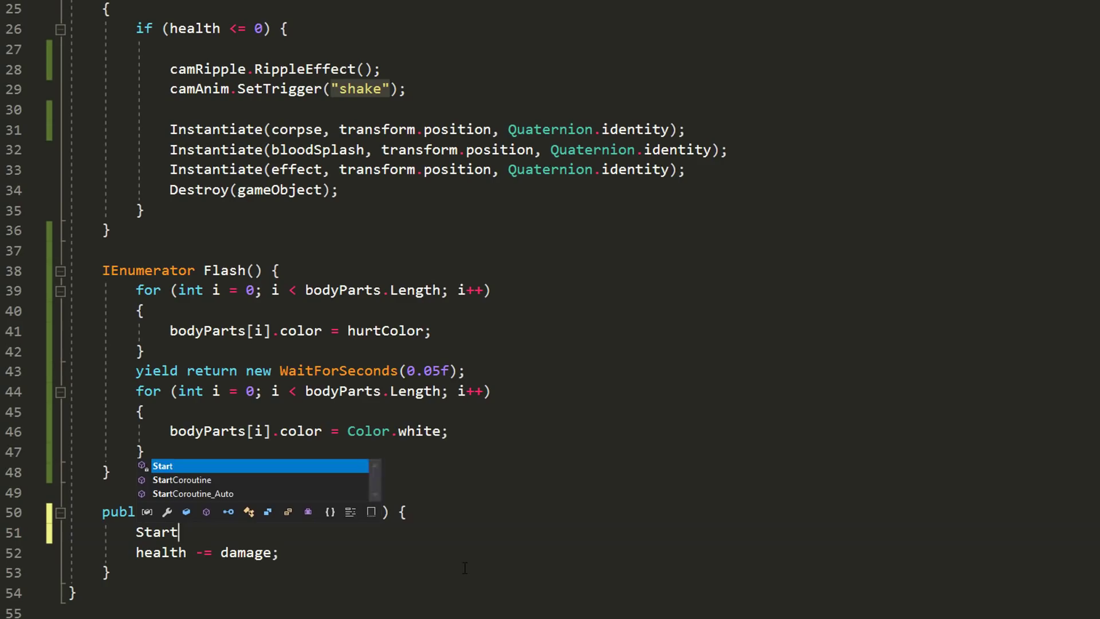
pyautogui.write('Coroutine(Flash());')
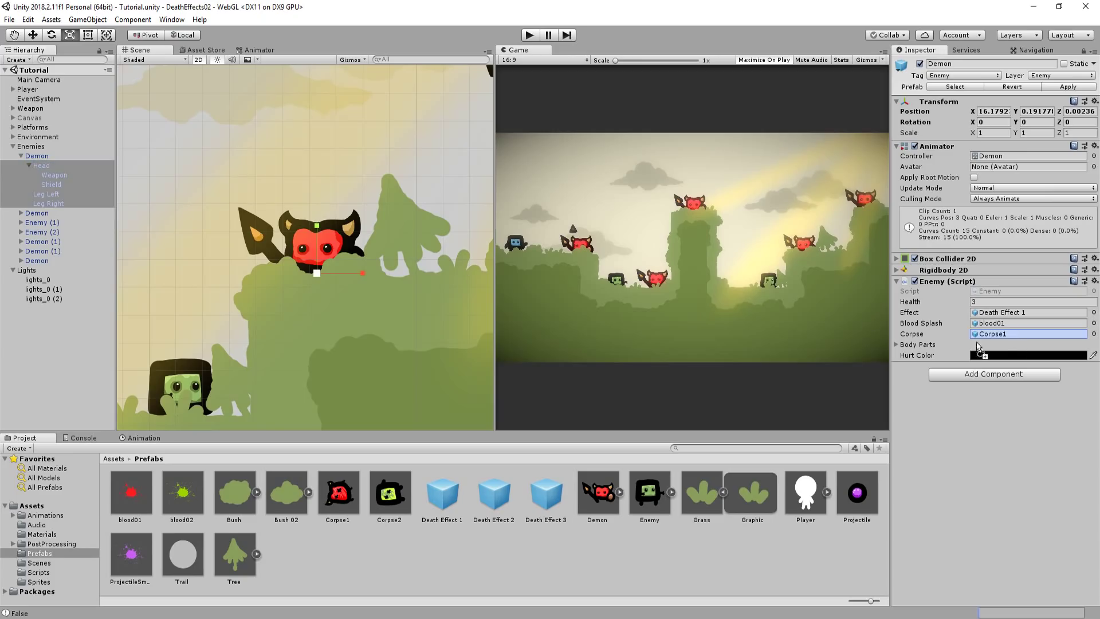
# Fill the Demon's Body Parts array with its Head, Weapon, Shield, Leg Left and Leg Right renderers and set Hurt Color to A20000
pyautogui.click(898, 345)
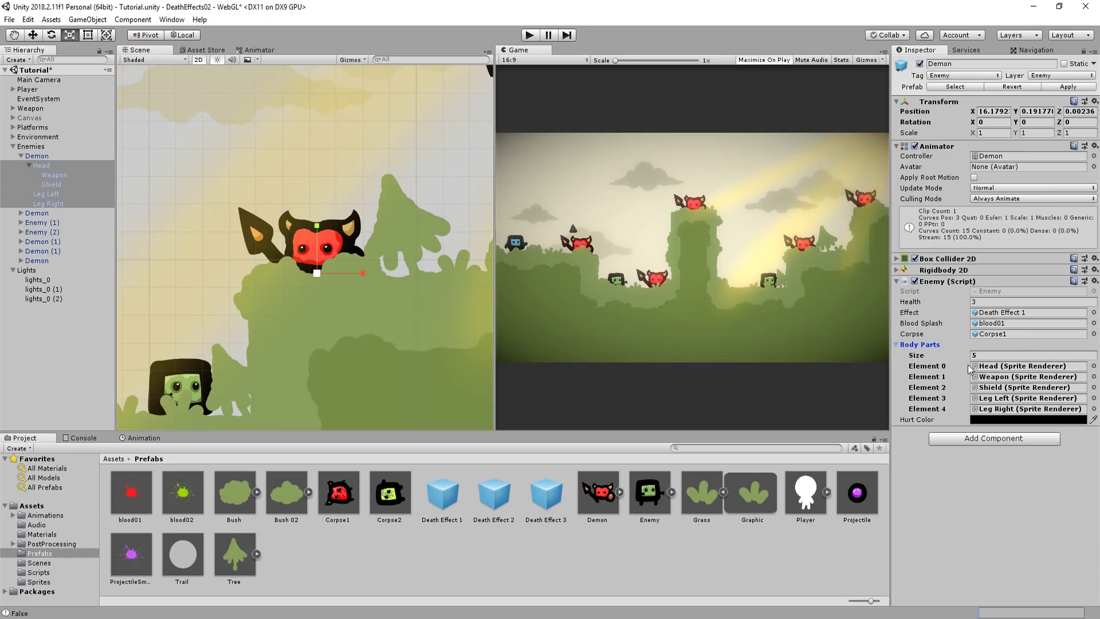
pyautogui.click(996, 411)
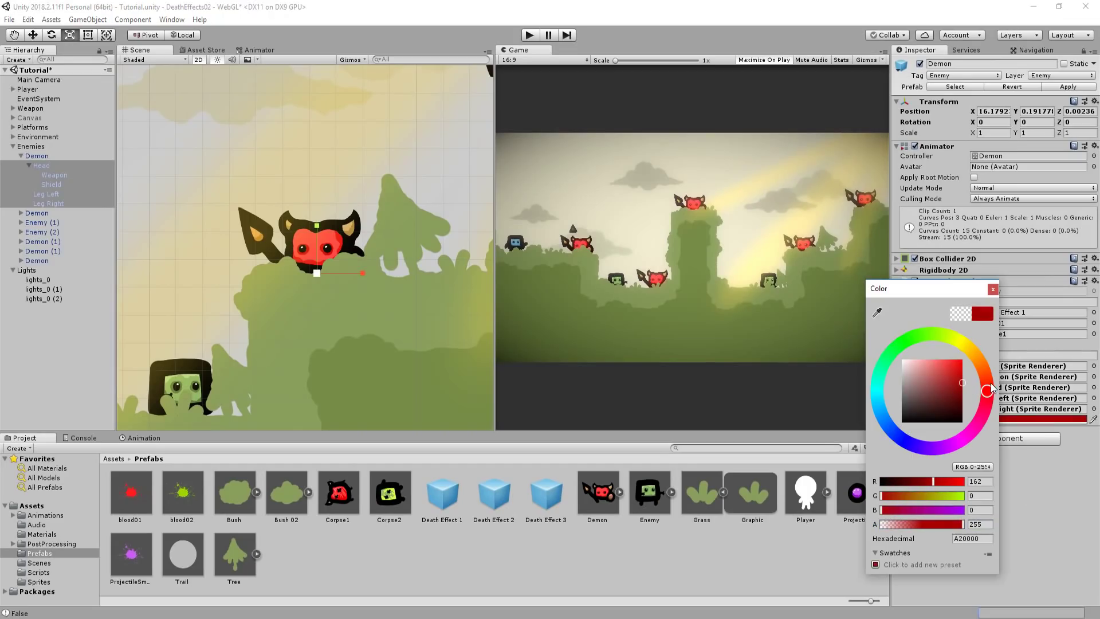
pyautogui.click(993, 289)
# Run the game and move the player to test the enemies' hurt flash
pyautogui.hotkey('ctrl', 'p')
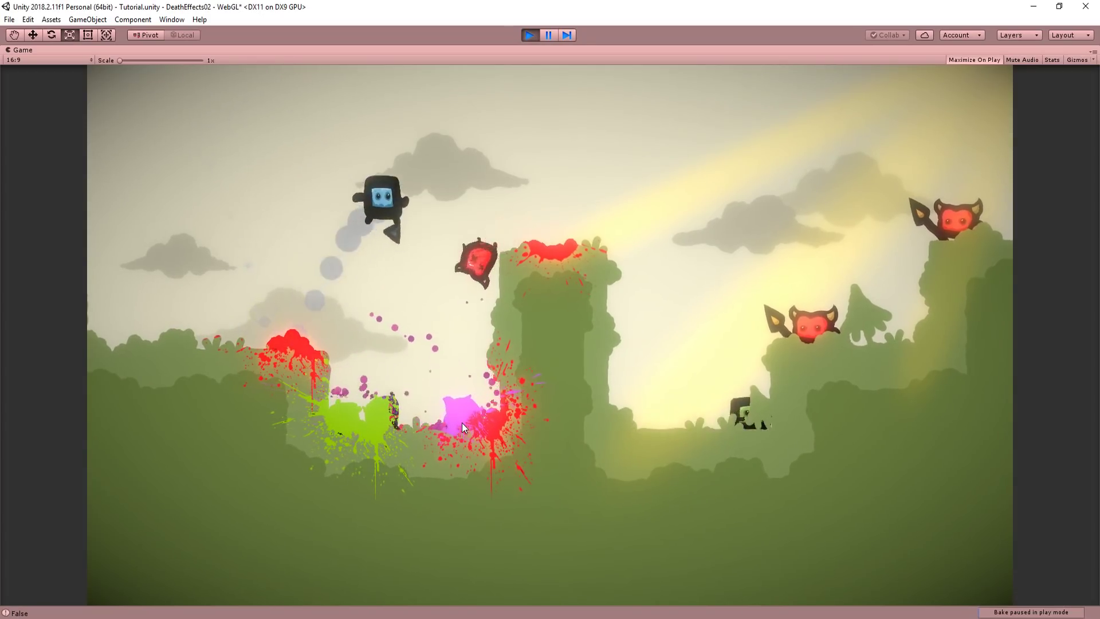
pyautogui.press('d')
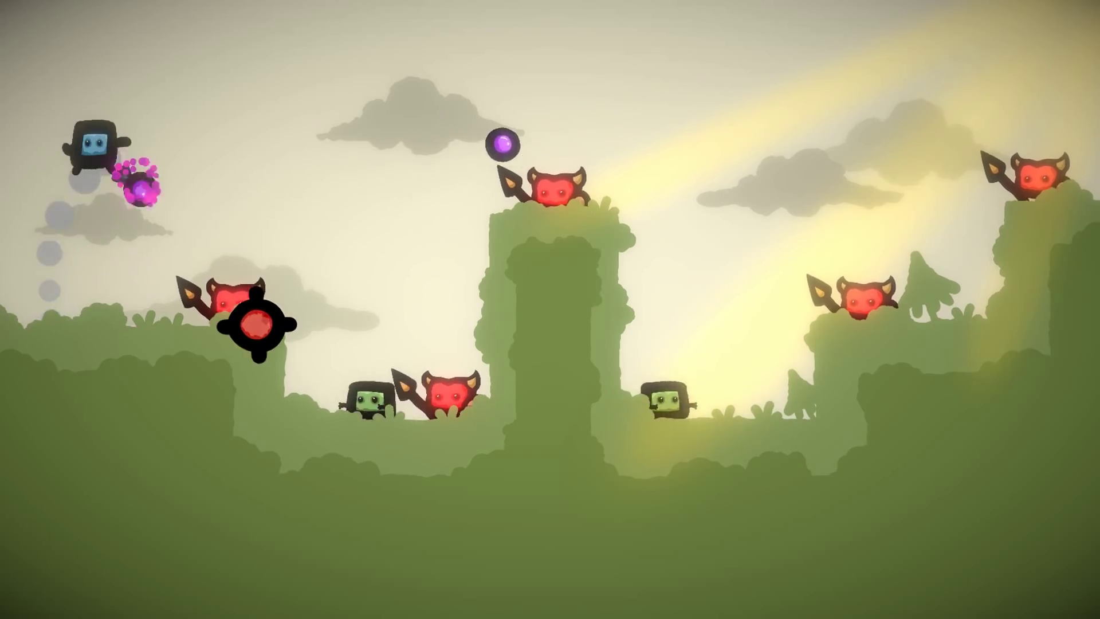
# Playtest the level by jumping around and shooting at the demons and green enemies to check the death and hit effects
pyautogui.press('space')
pyautogui.press('d')
pyautogui.press('space')
pyautogui.click(533, 209)
pyautogui.press('a')
pyautogui.click(616, 182)
pyautogui.click(629, 181)
pyautogui.press('d')
pyautogui.click(582, 243)
pyautogui.press('space')
pyautogui.click(487, 338)
pyautogui.click(415, 431)
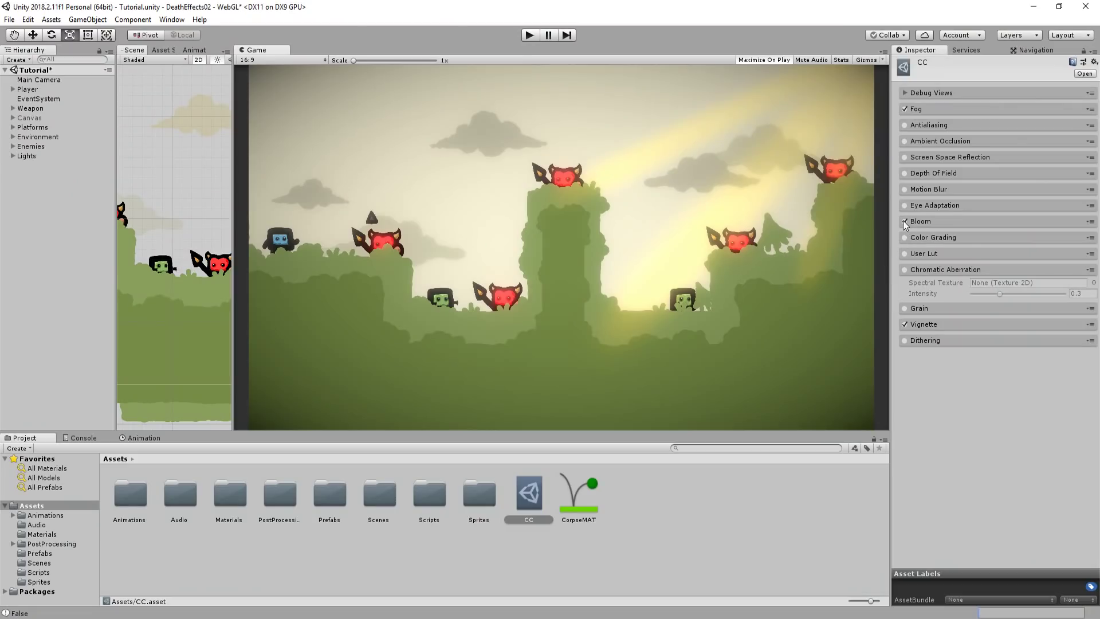
# Compare the game view with Bloom off and on in the CC post-processing profile, and examine its Chromatic Aberration section
pyautogui.click(905, 221)
pyautogui.click(904, 221)
pyautogui.click(905, 222)
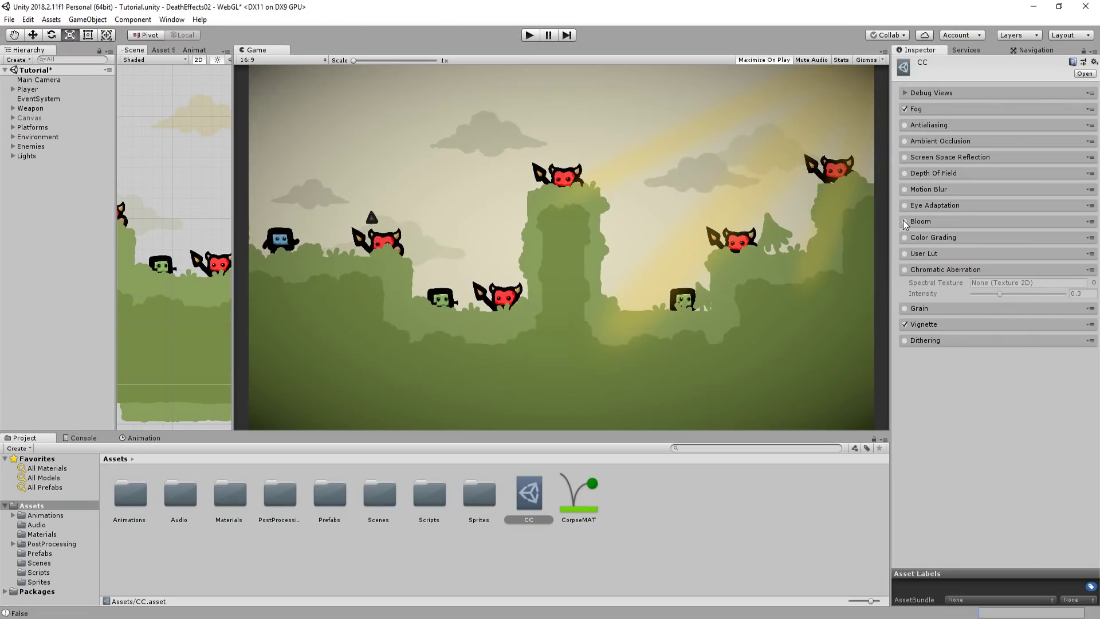
pyautogui.click(904, 221)
pyautogui.click(905, 222)
pyautogui.click(905, 221)
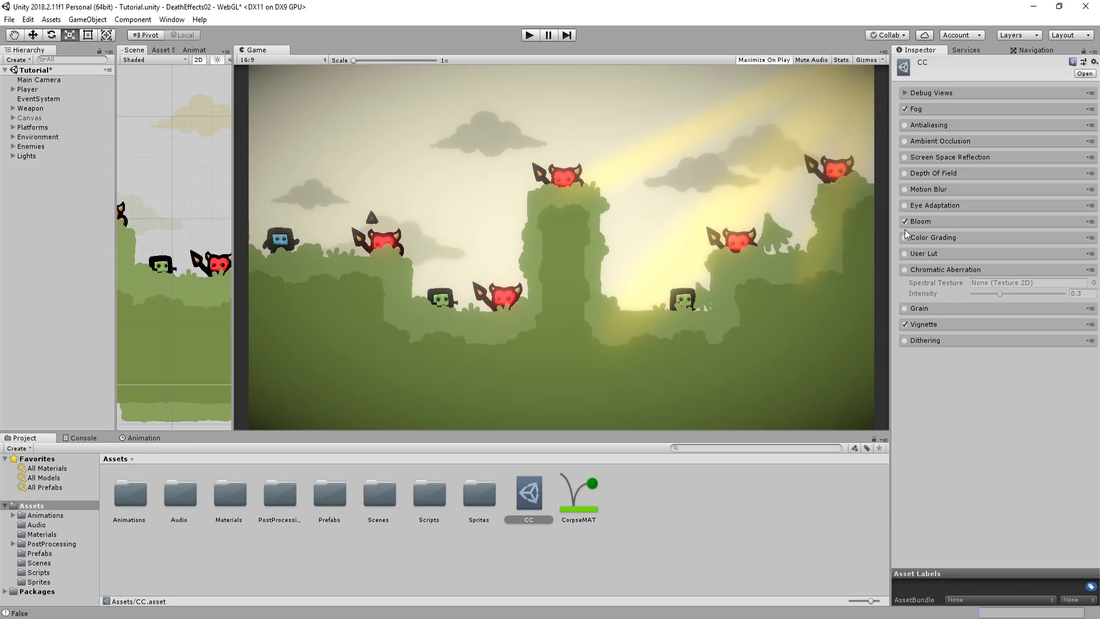
pyautogui.click(918, 271)
pyautogui.click(923, 269)
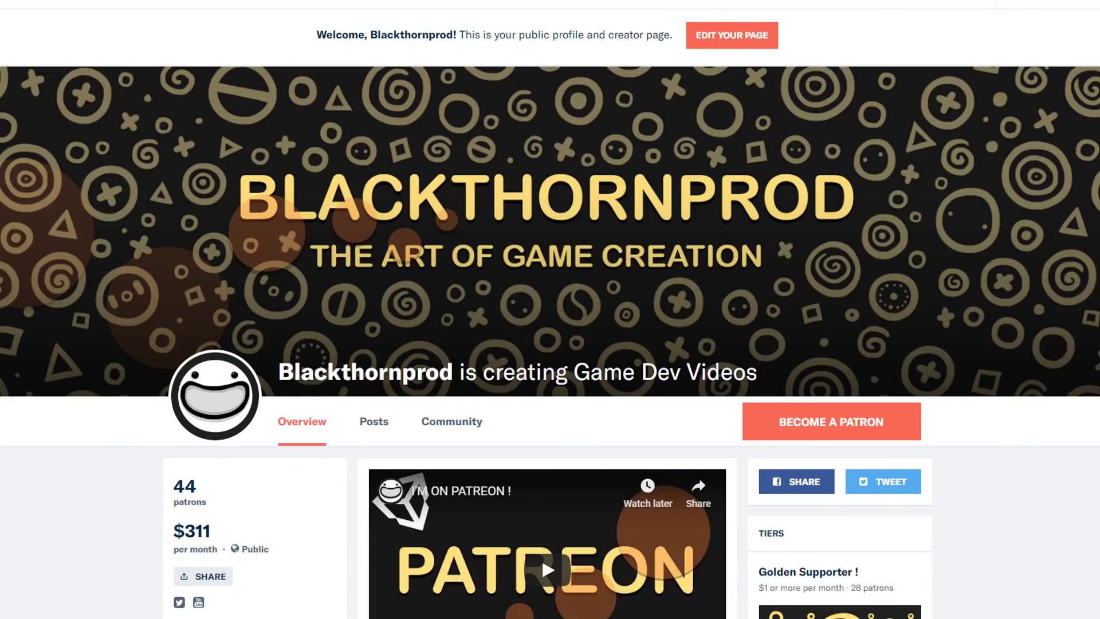
pyautogui.scroll(-1, 550, 309)
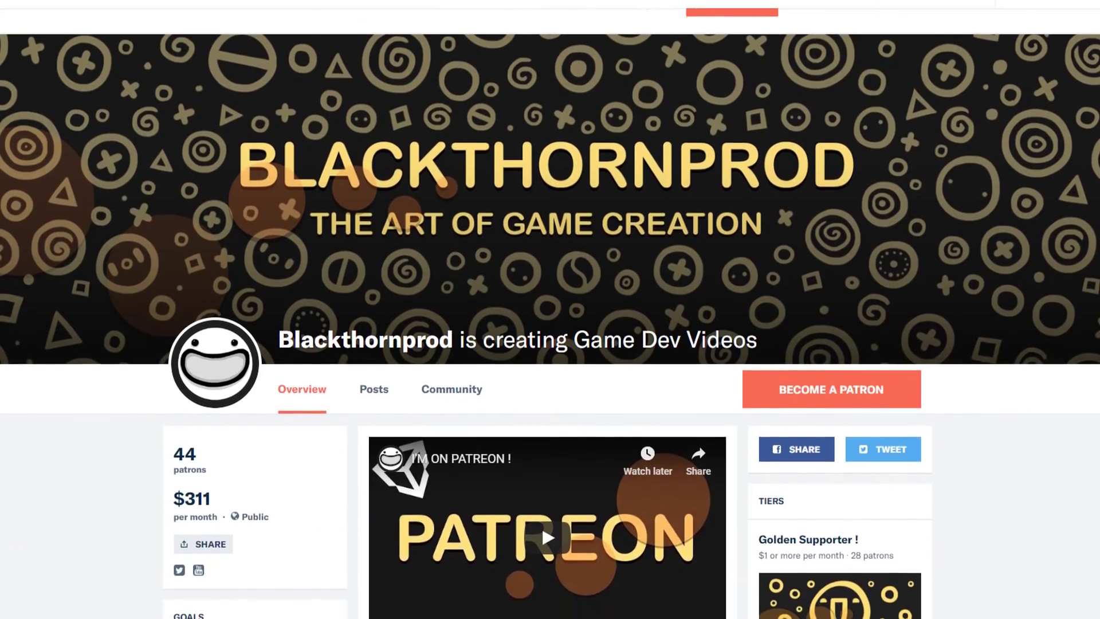